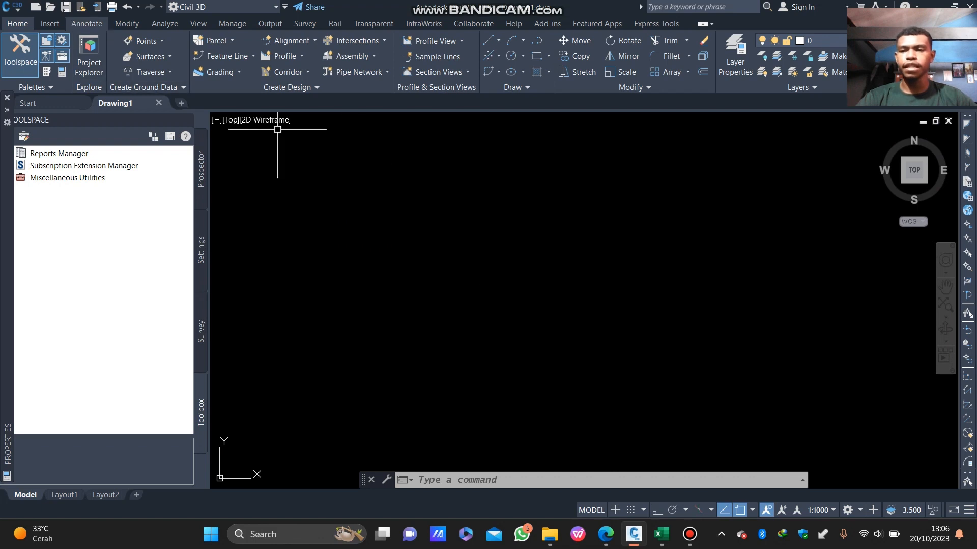
Step: Open the drawing D from the FILE CIVIL 3D folder
click(50, 6)
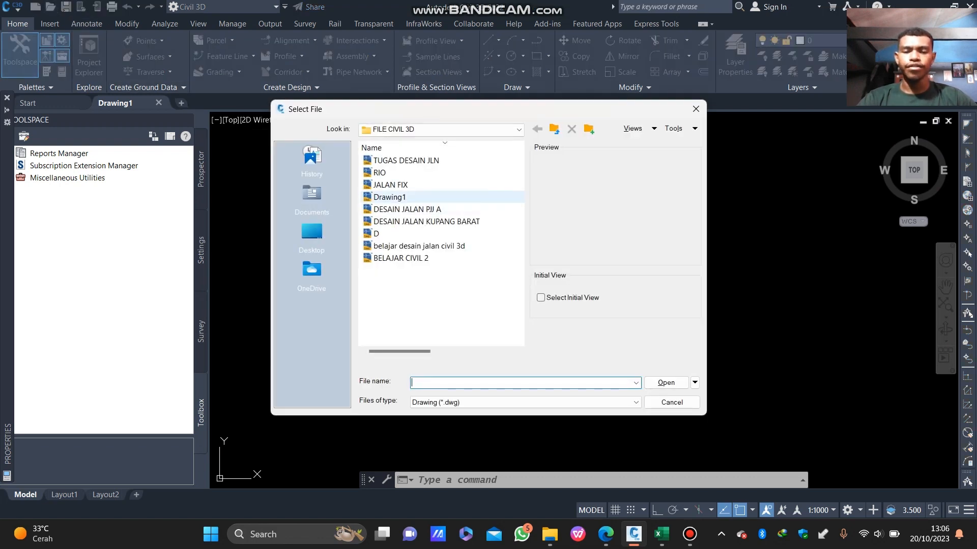
click(402, 246)
click(377, 234)
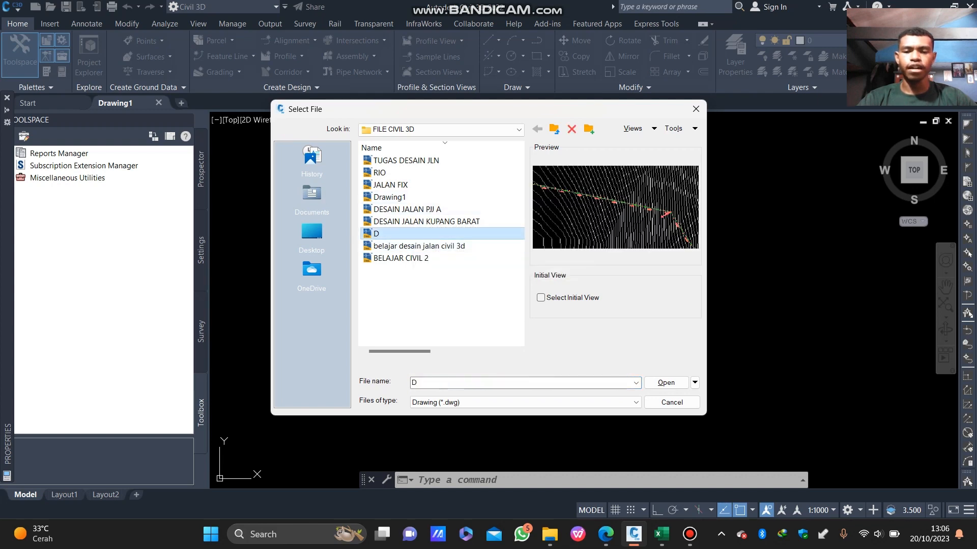
click(666, 382)
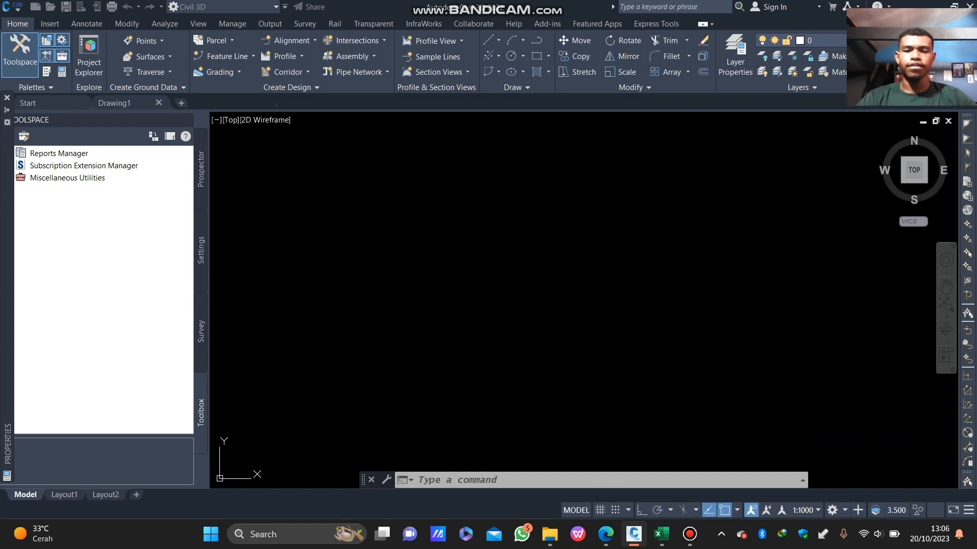
Step: Examine the road alignment across the contour map, from its start point through both bends to its end point
scroll(514, 285, down, 2)
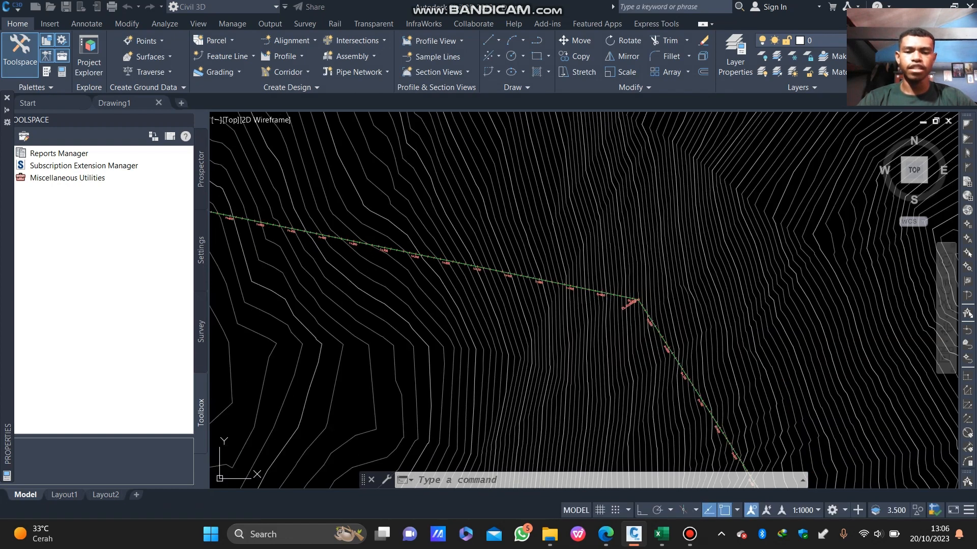
scroll(514, 280, down, 1)
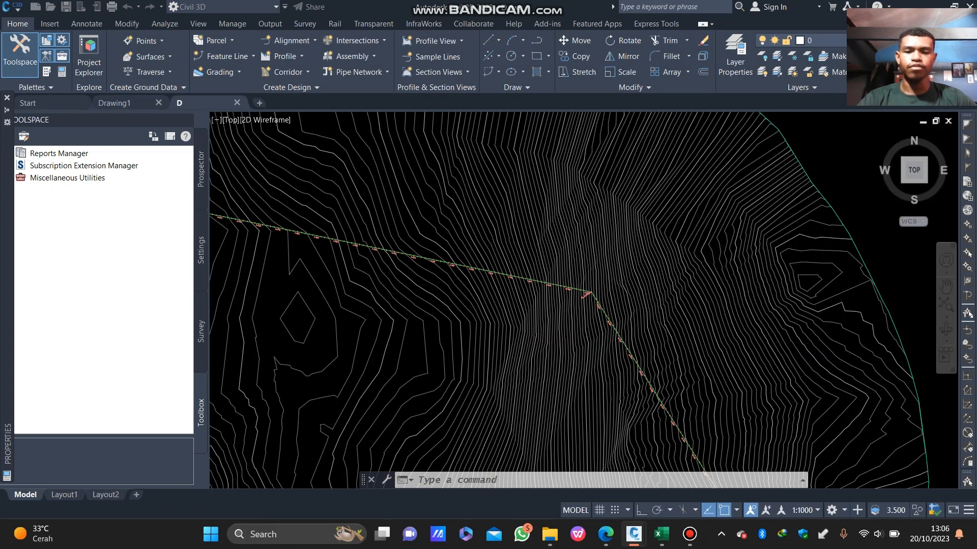
scroll(508, 275, down, 1)
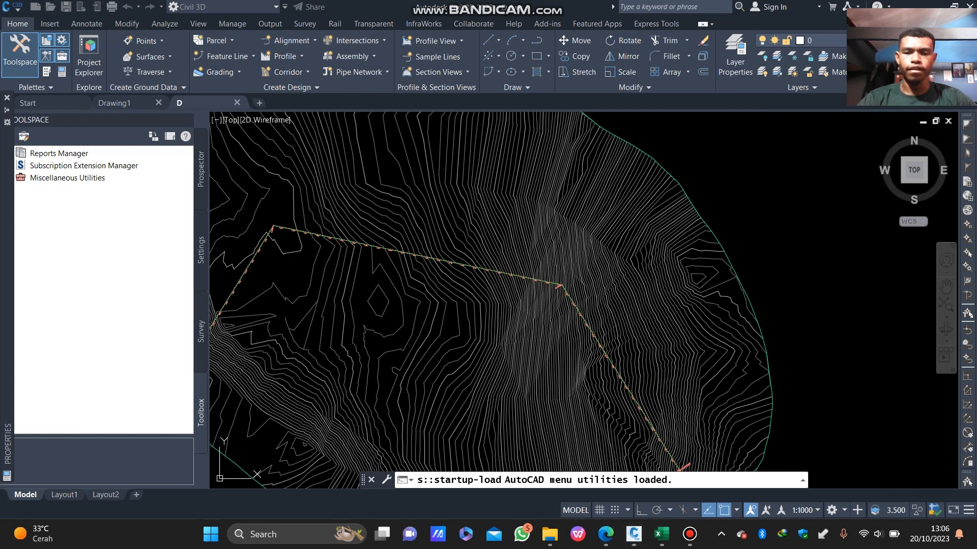
scroll(513, 267, down, 1)
mouse_move(505, 271)
middle_down()
mouse_move(508, 264)
mouse_move(515, 274)
middle_up()
scroll(520, 284, up, 2)
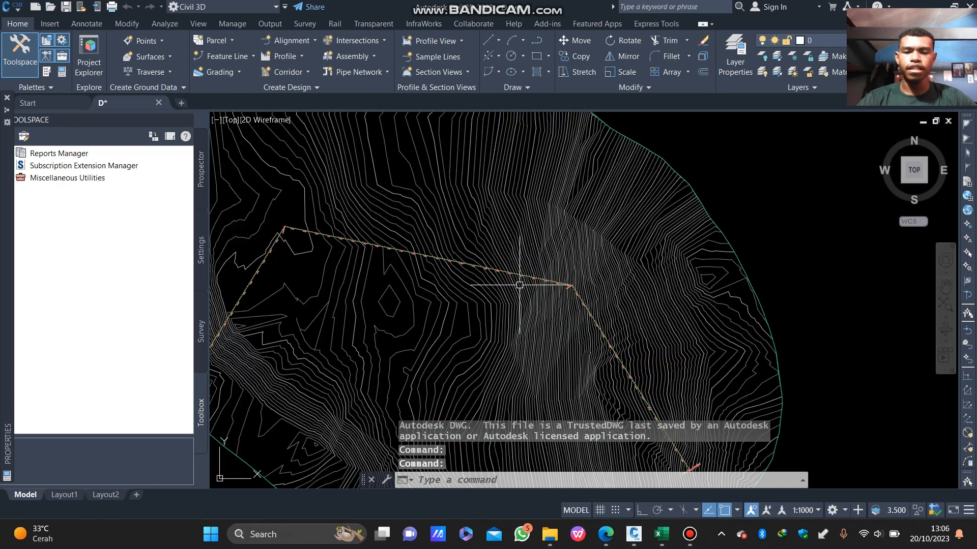
scroll(520, 285, down, 2)
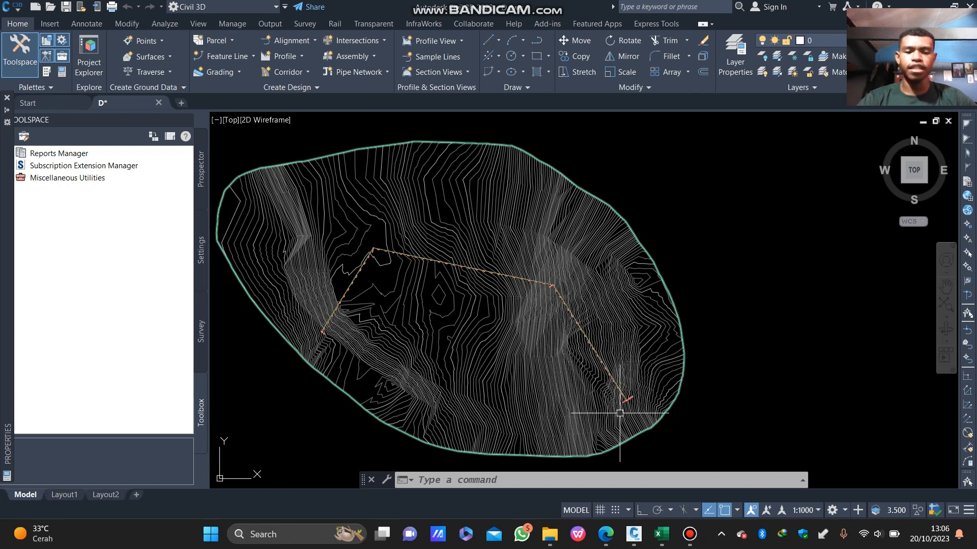
scroll(626, 405, up, 4)
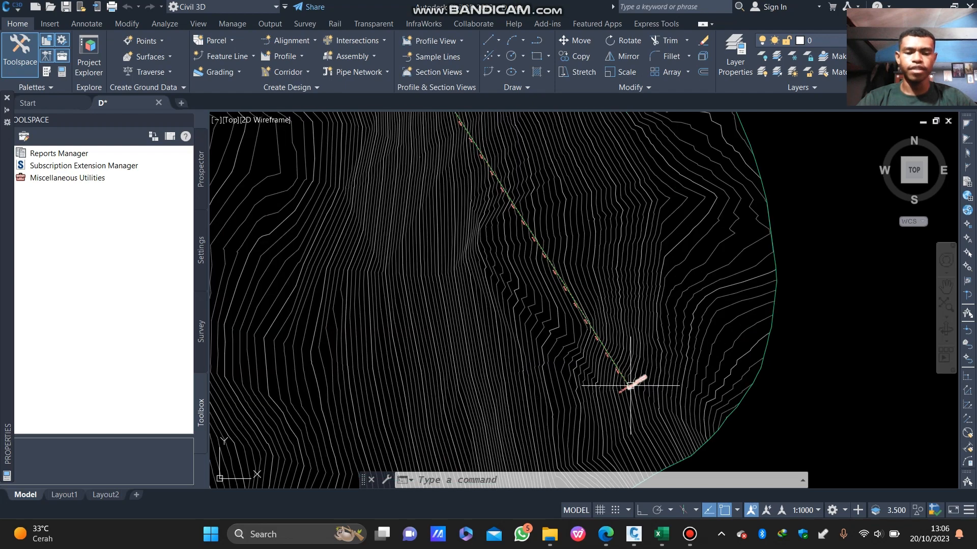
scroll(627, 388, up, 1)
scroll(630, 385, down, 1)
scroll(631, 385, down, 3)
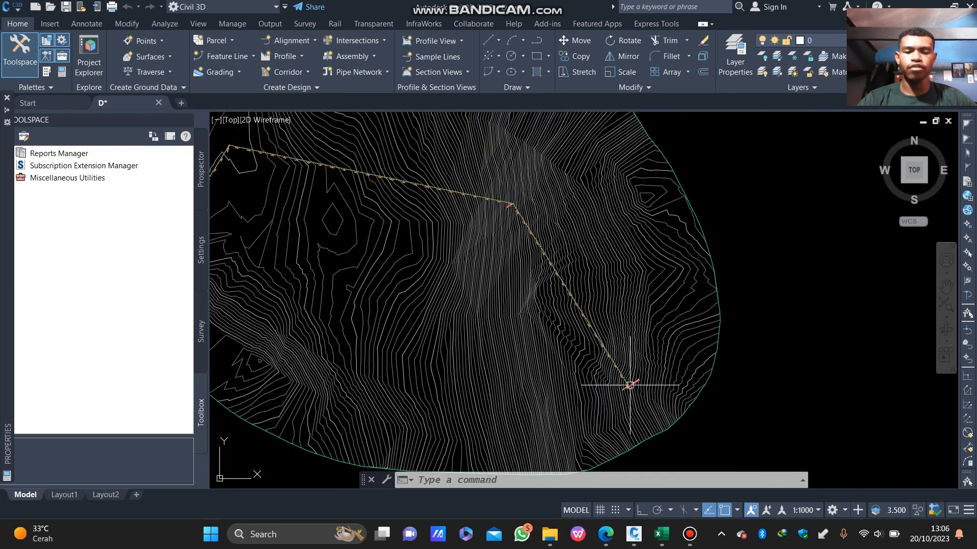
mouse_move(532, 248)
middle_down()
mouse_move(572, 276)
mouse_move(612, 284)
middle_up()
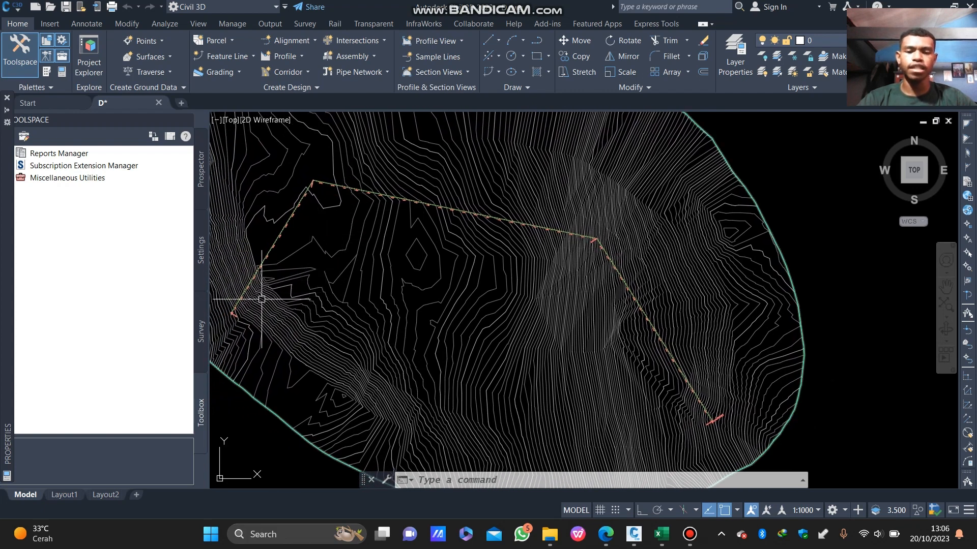
Step: Identify the coordinates of the alignment's start point (BP) at station 0+000 with the ID command
scroll(707, 417, up, 2)
scroll(707, 417, up, 2)
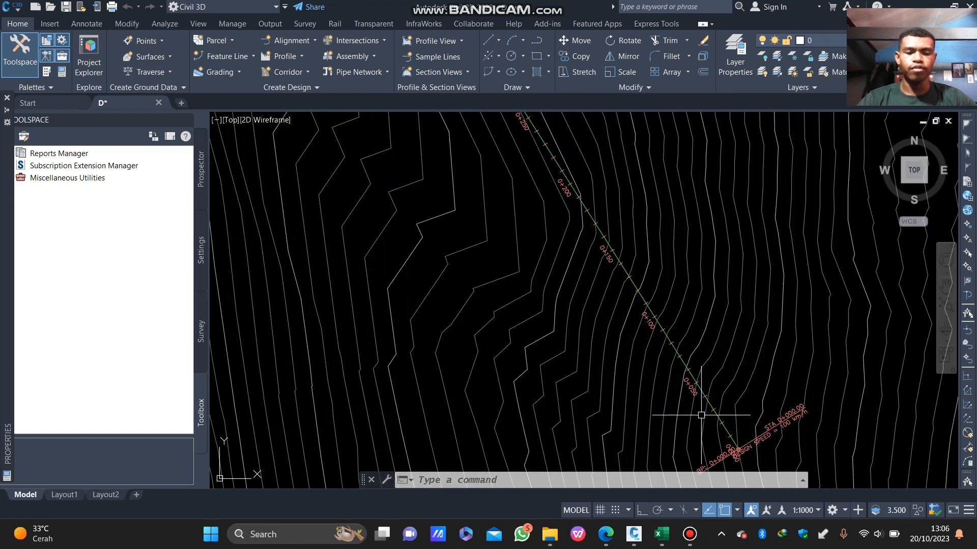
middle_drag(639, 364, 495, 239)
scroll(558, 292, up, 12)
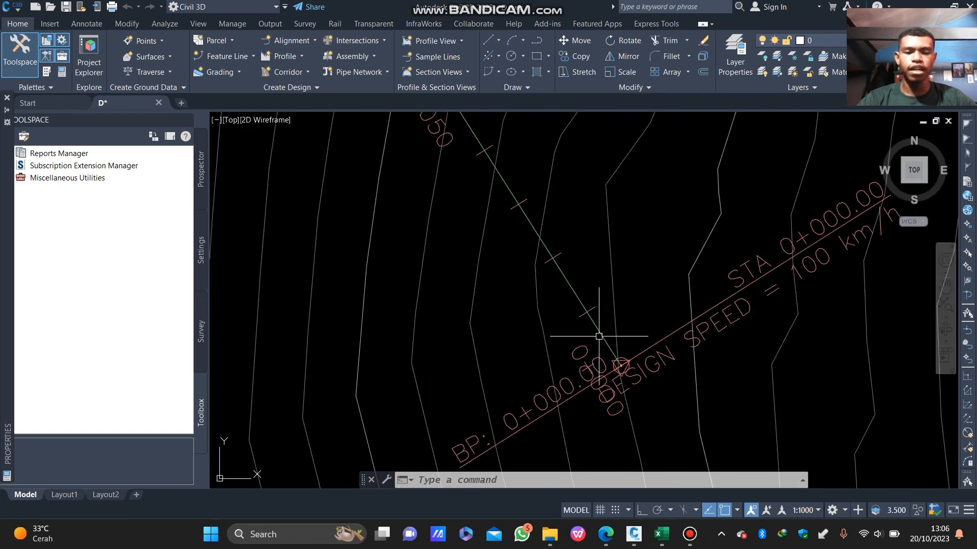
scroll(498, 264, up, 4)
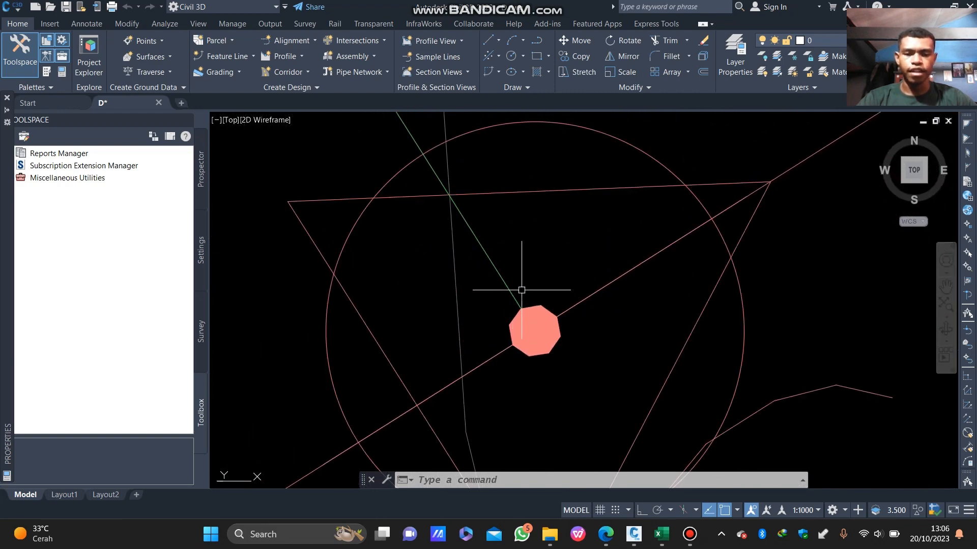
text(i)
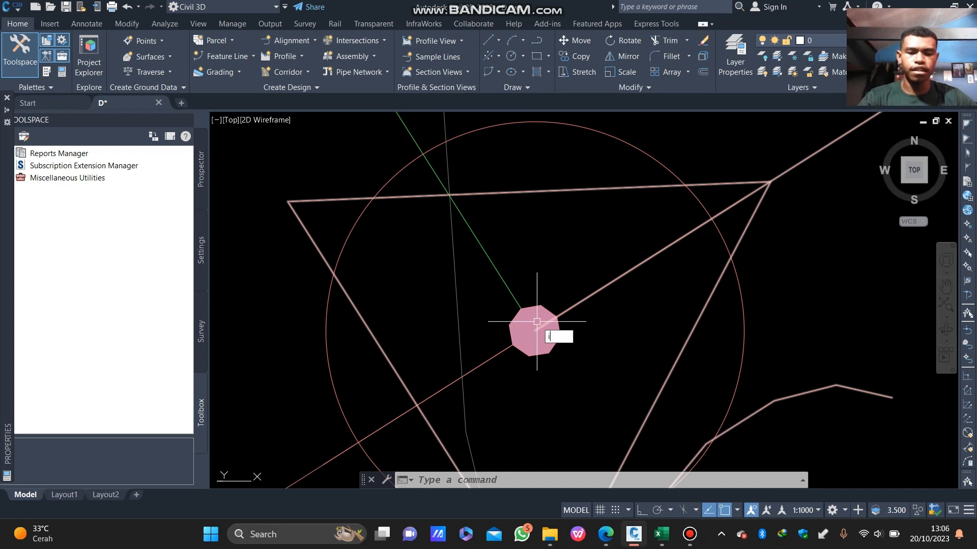
text(d)
key(Return)
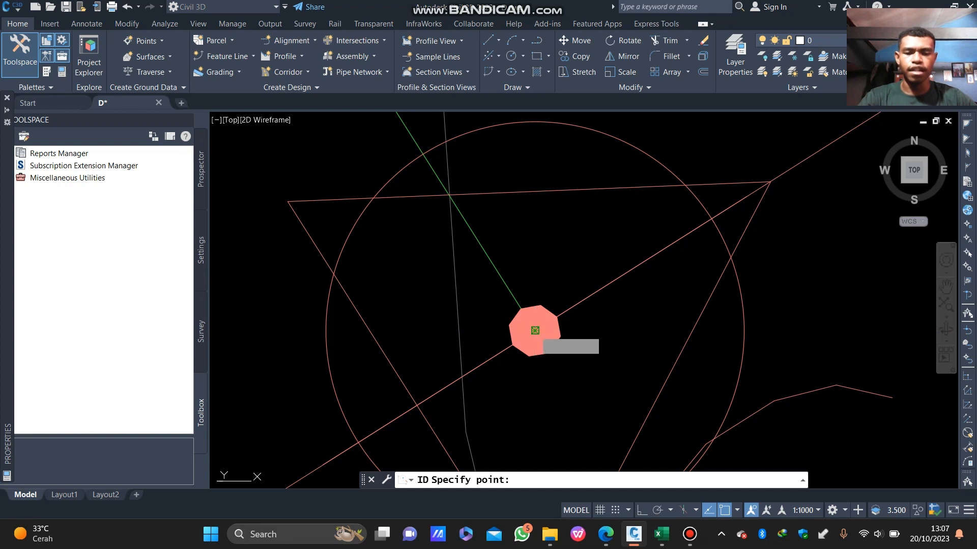
click(535, 330)
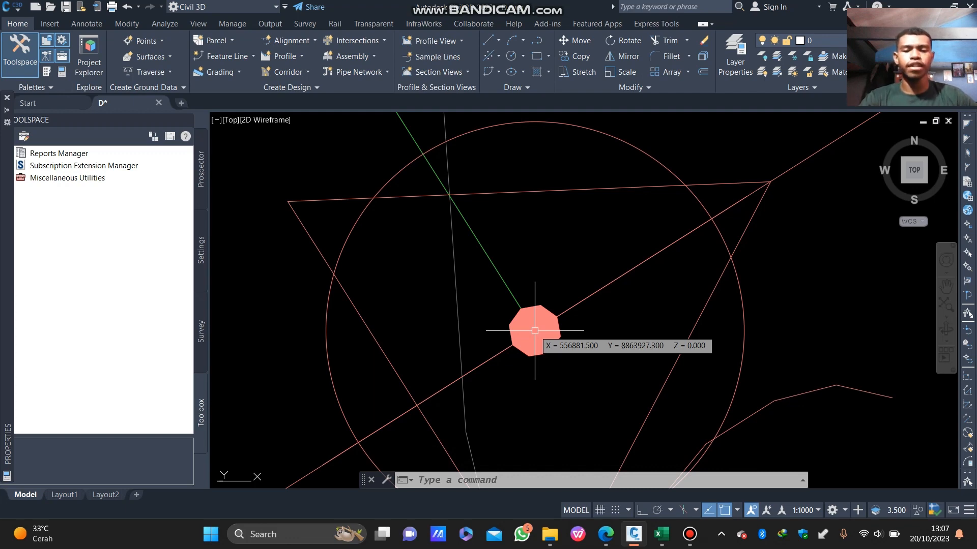
scroll(535, 331, up, 6)
key(Escape)
key(Escape)
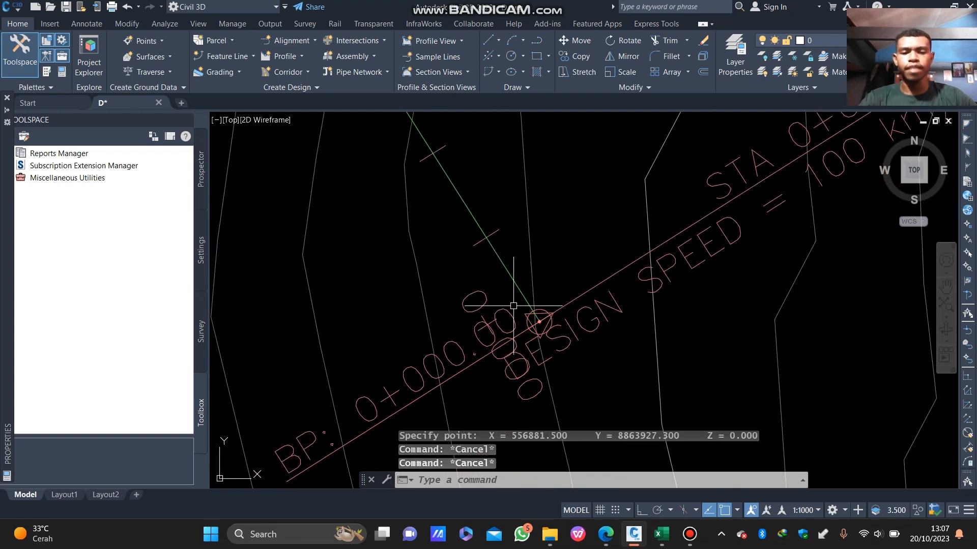
Step: Identify the coordinates of the alignment's first intersection point (PI), just past station 0+850, with the ID command
scroll(513, 306, down, 6)
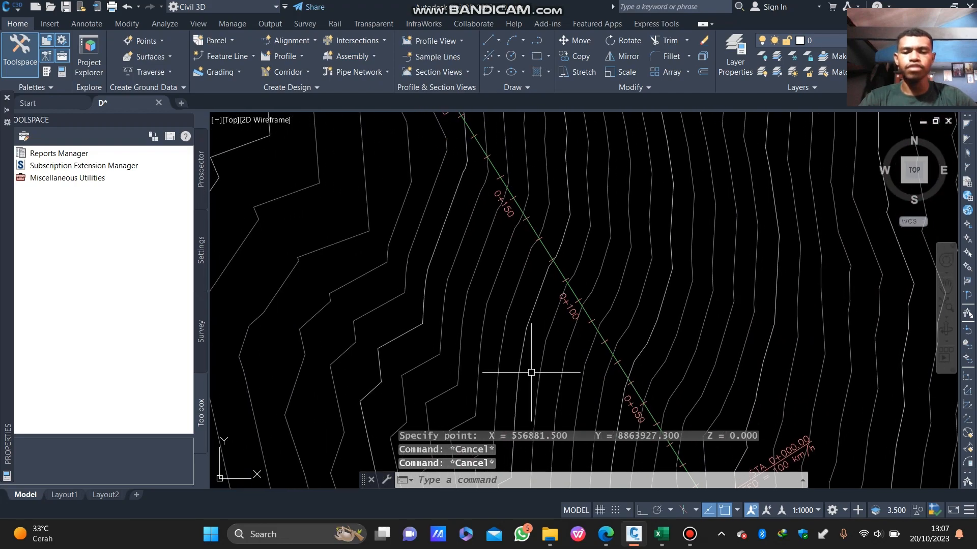
scroll(468, 338, down, 5)
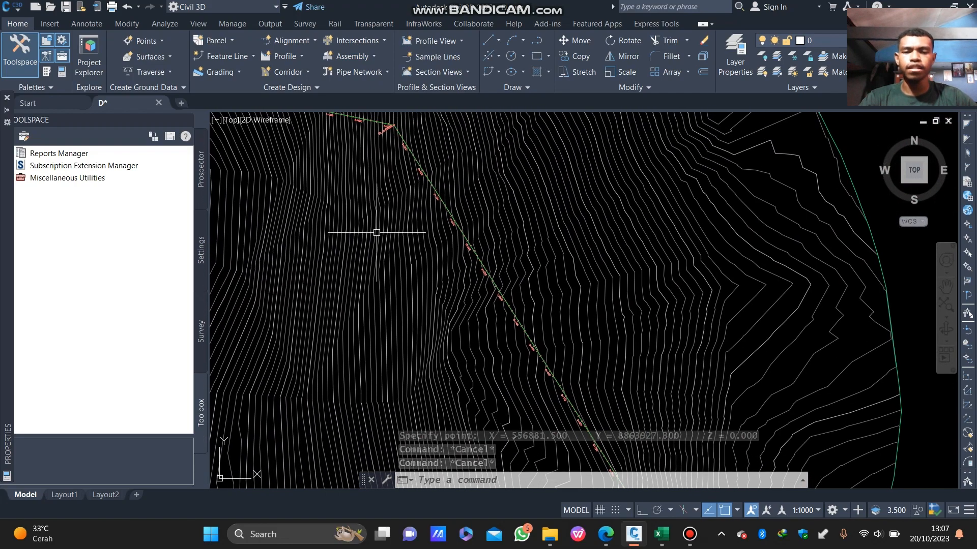
middle_drag(376, 232, 467, 367)
scroll(483, 263, up, 5)
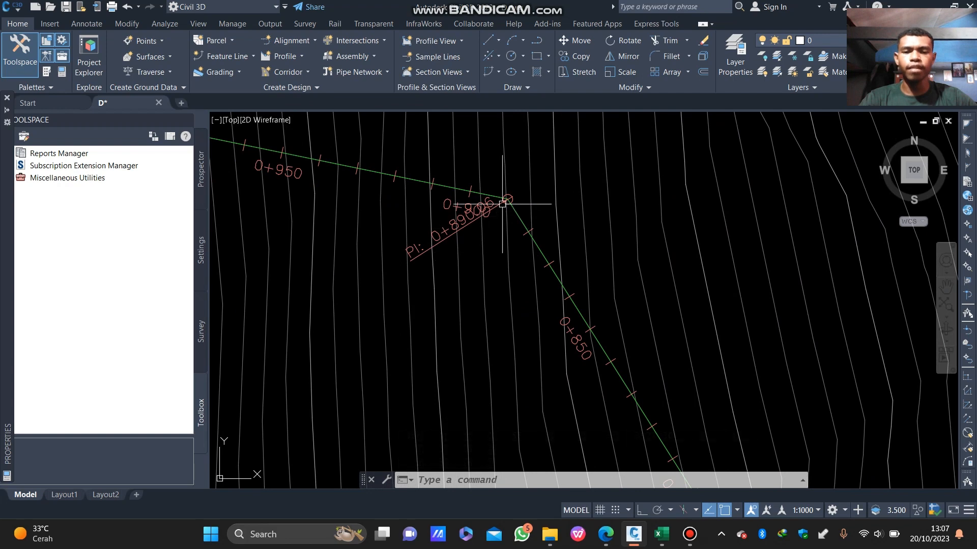
scroll(502, 204, up, 8)
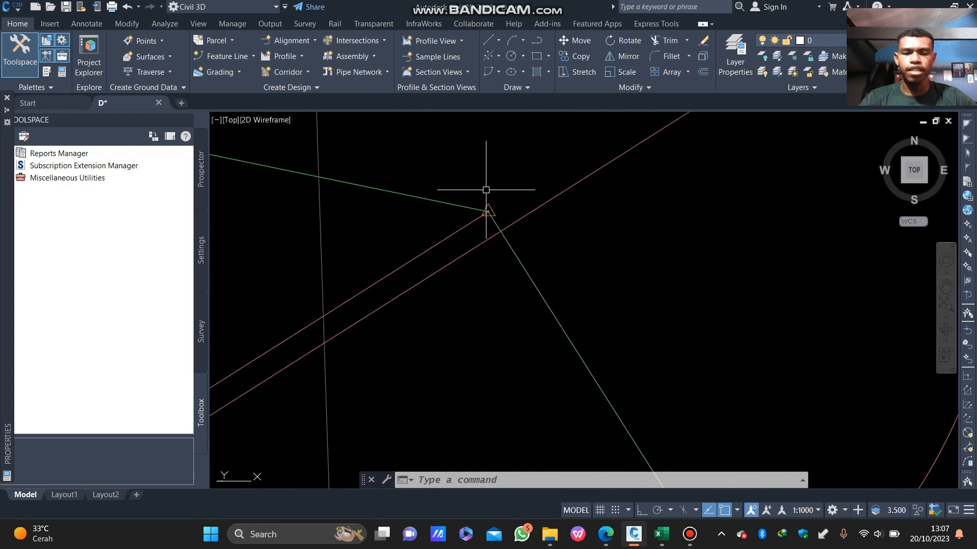
scroll(476, 254, up, 10)
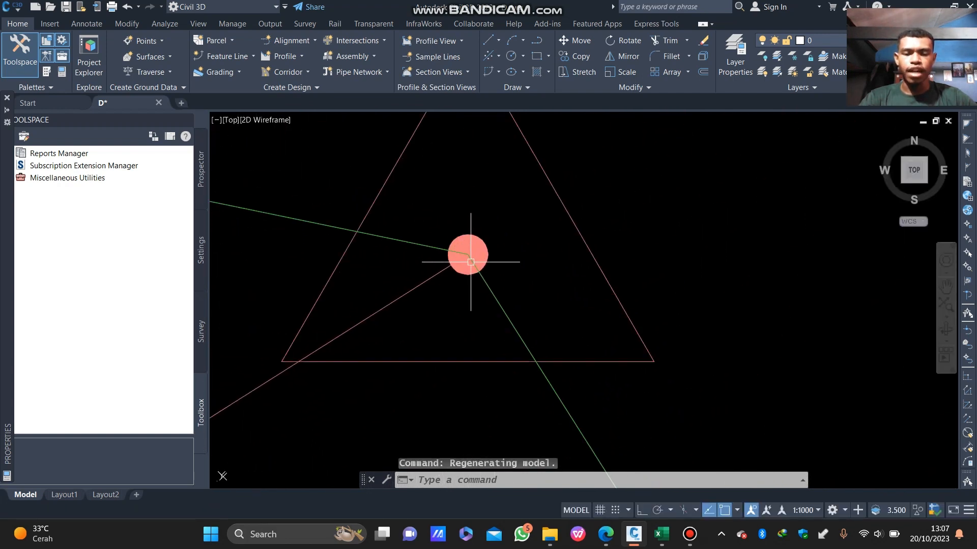
scroll(471, 262, up, 4)
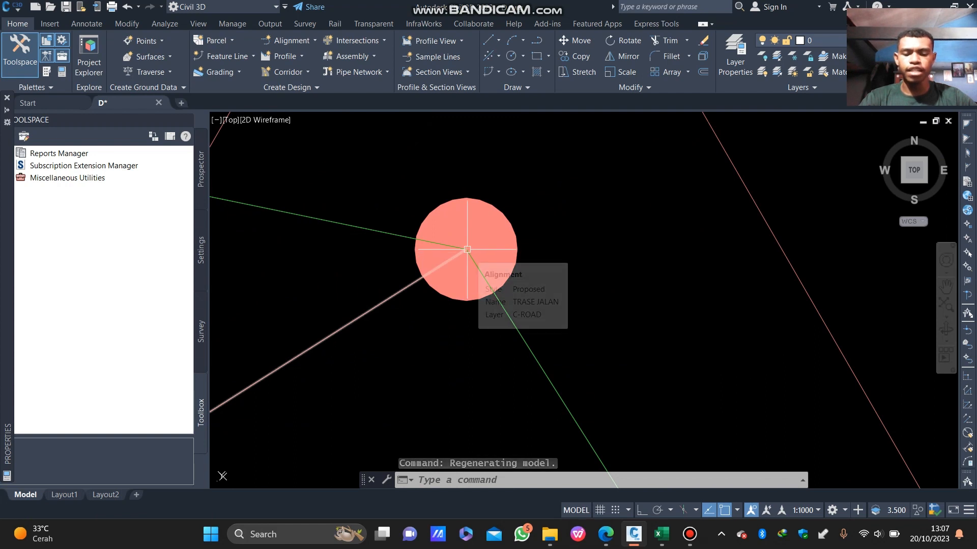
text(id)
key(Return)
click(465, 249)
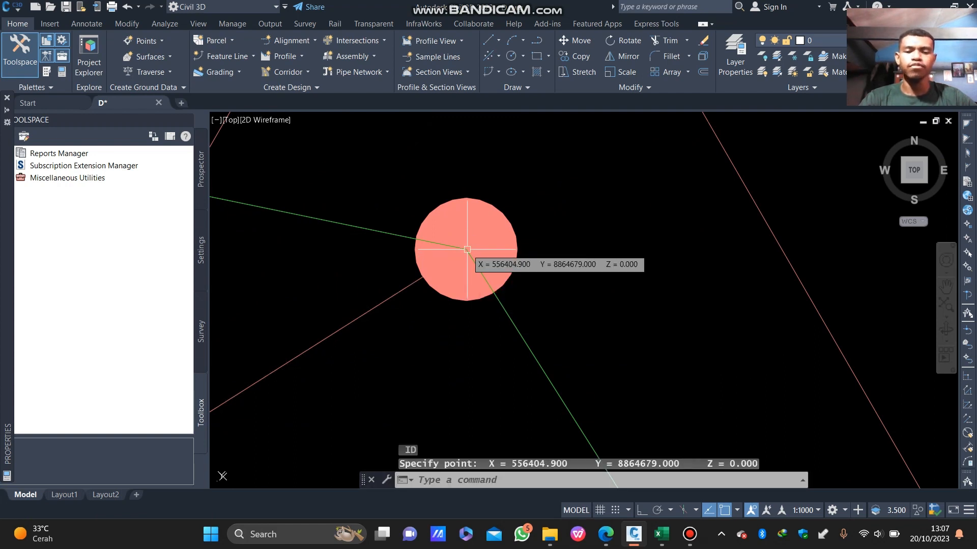
Step: Identify the coordinates of the alignment's second intersection point (PI), between stations 2+050 and 2+150, with the ID command
scroll(467, 249, up, 3)
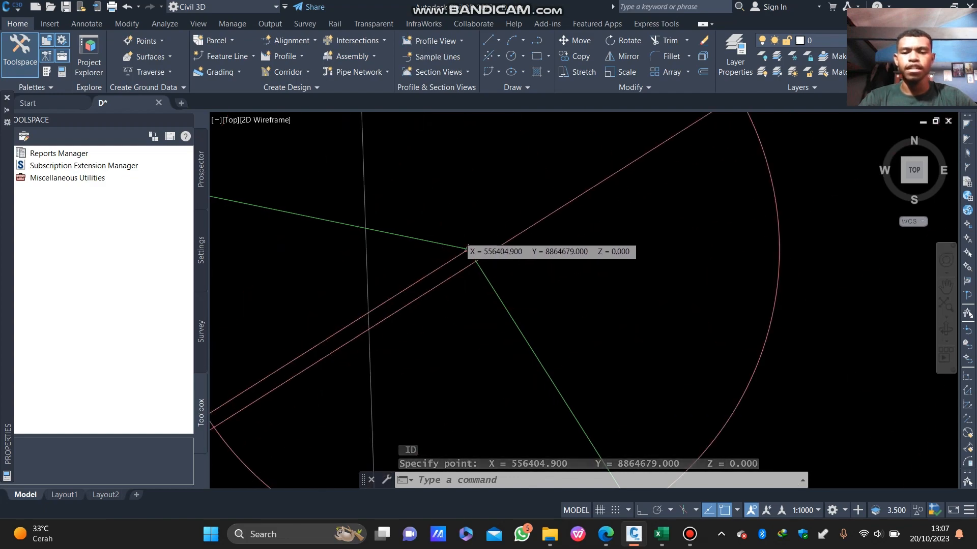
scroll(466, 249, down, 5)
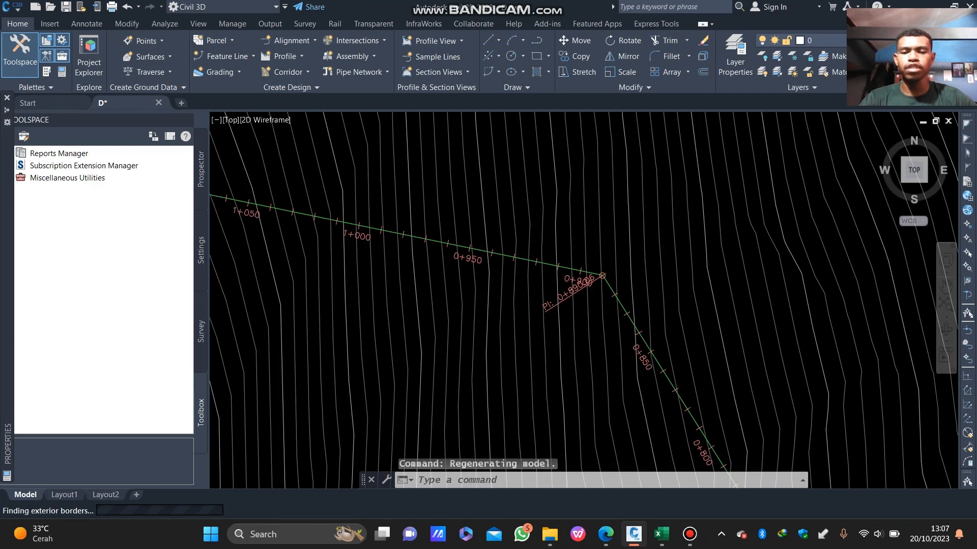
scroll(478, 265, down, 5)
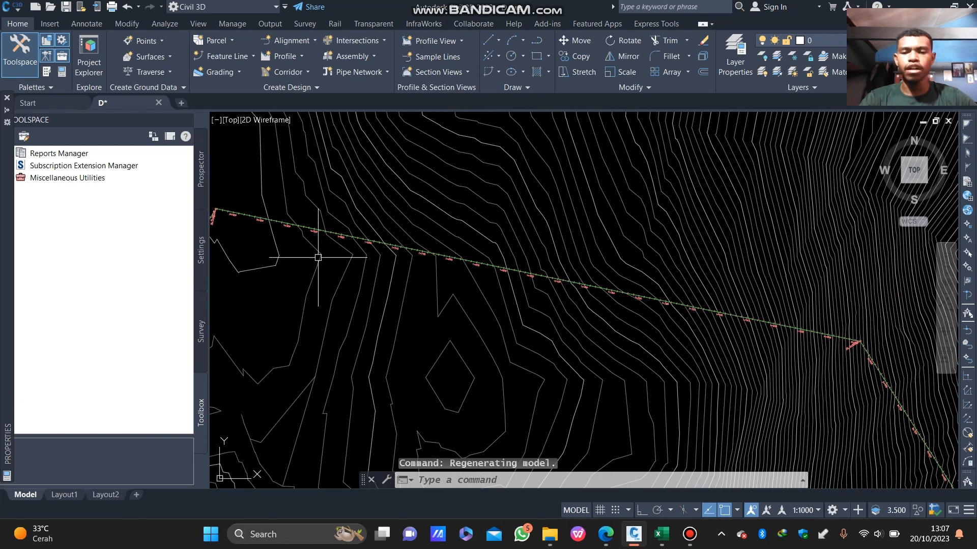
middle_drag(318, 258, 589, 299)
scroll(509, 258, up, 3)
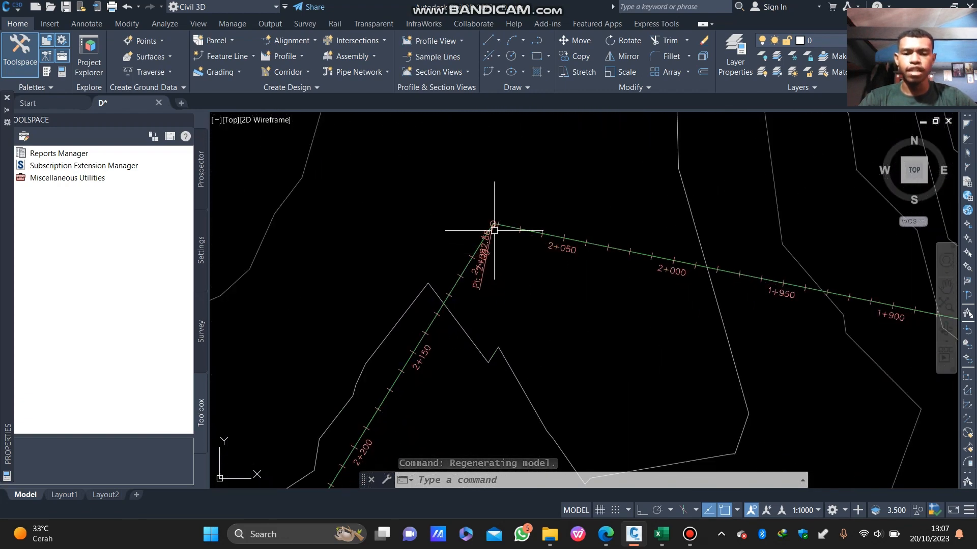
scroll(493, 230, up, 4)
text(id)
key(Return)
scroll(456, 202, up, 3)
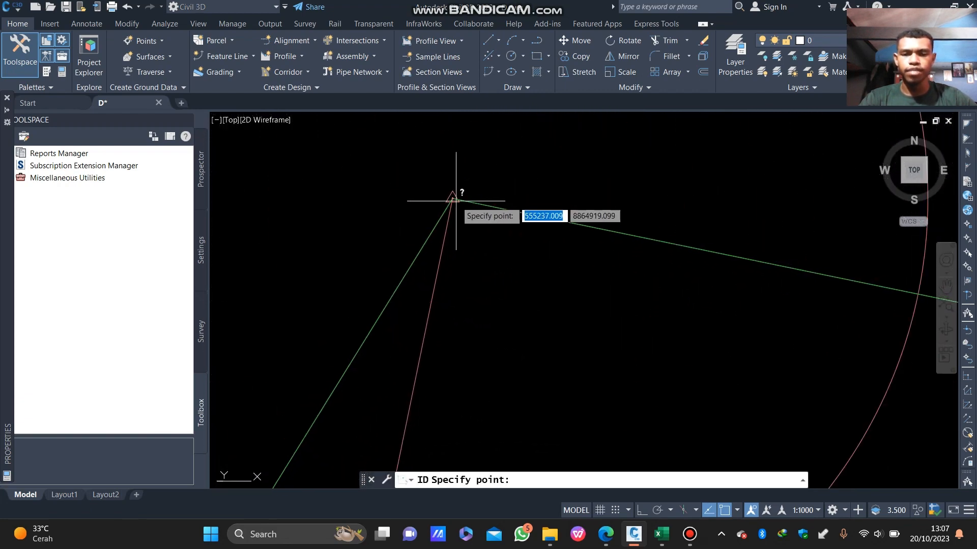
scroll(455, 201, up, 2)
click(448, 185)
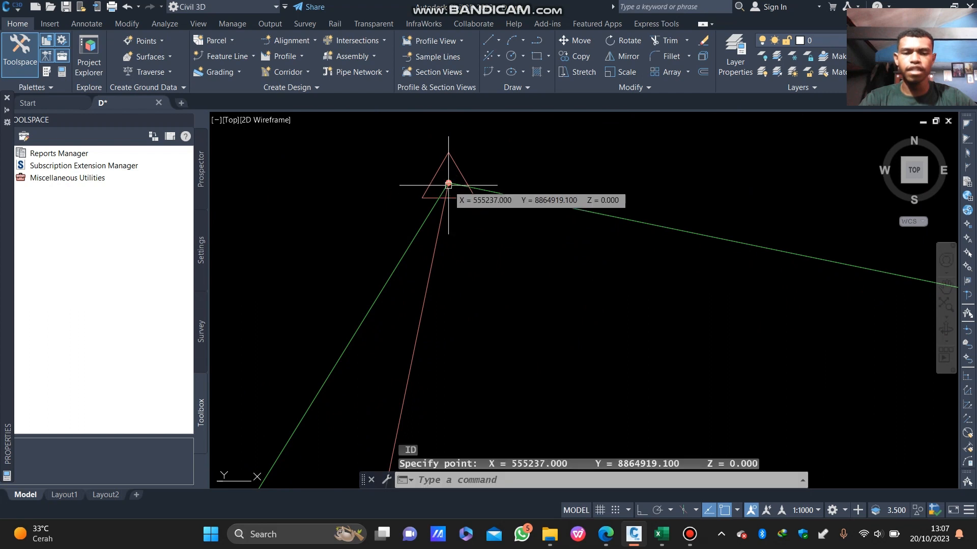
key(Escape)
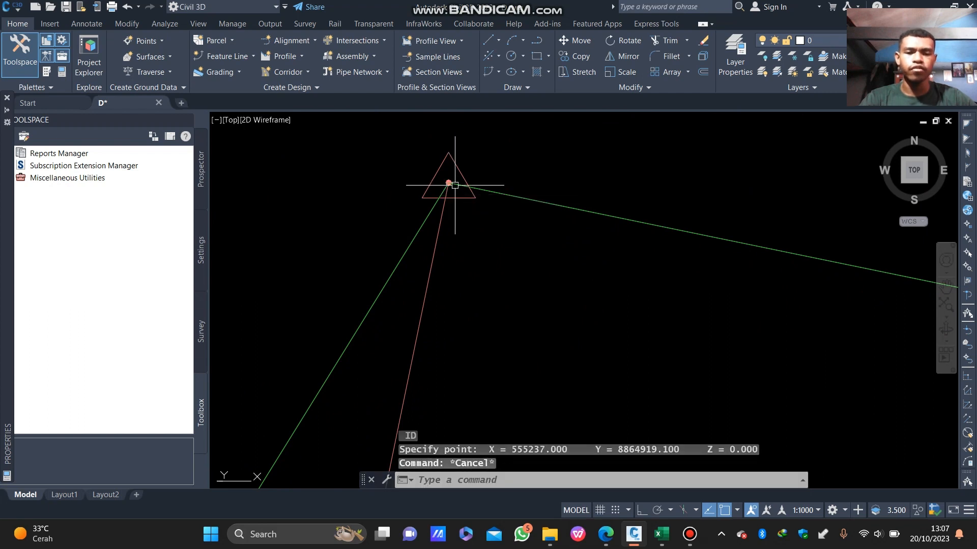
Step: Identify the coordinates of the alignment's end point, beyond station 2+200, with the ID command
scroll(469, 206, down, 4)
scroll(539, 117, down, 6)
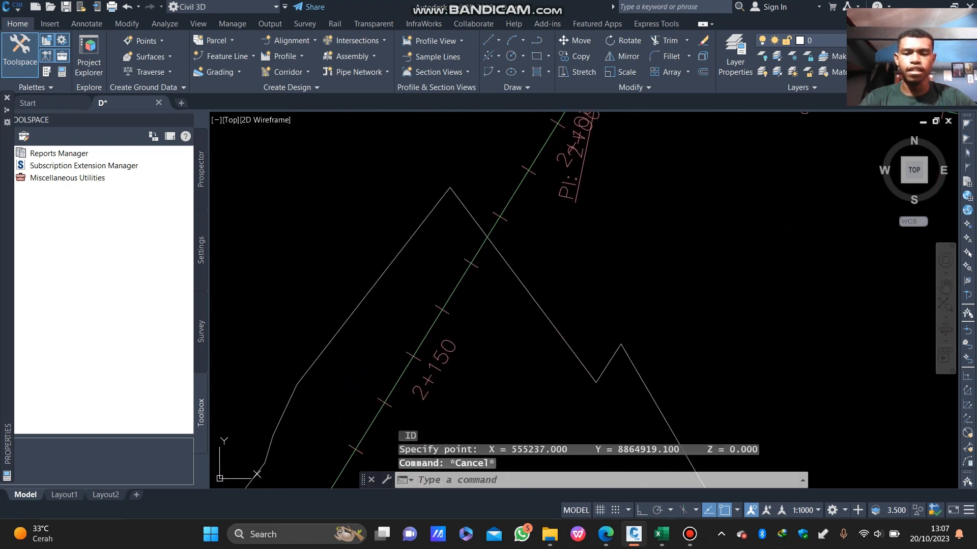
scroll(377, 386, up, 8)
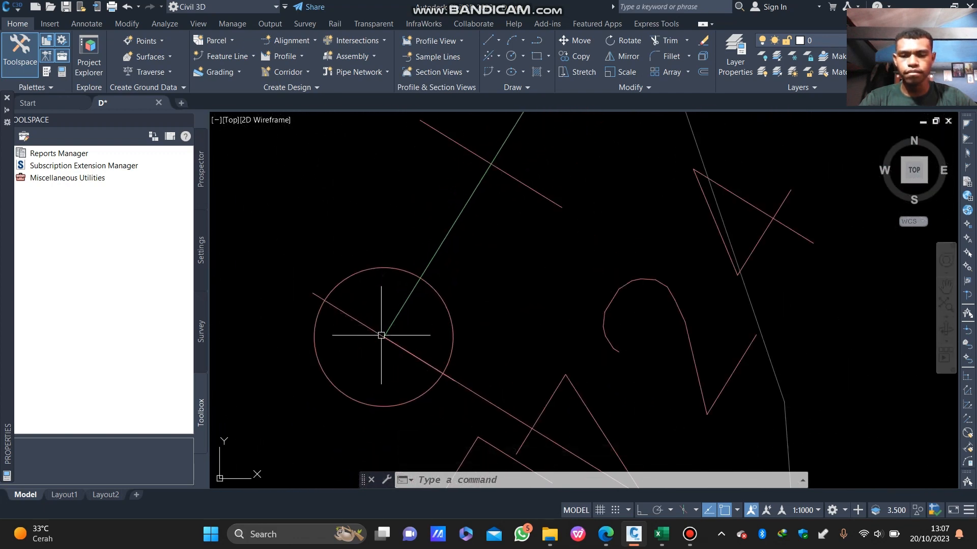
scroll(383, 336, up, 4)
text(id)
key(Return)
click(390, 329)
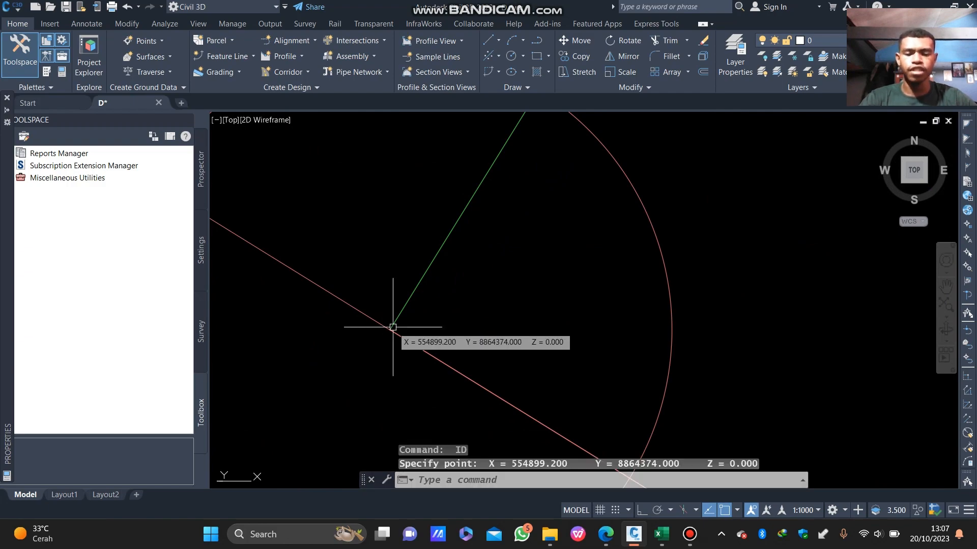
Step: Switch to the PERHITUNGAN DESAIN JALAN workbook in Excel and look over its Sudut Tikungan and Topografi Civil 3D sheets
key(Escape)
scroll(393, 327, down, 6)
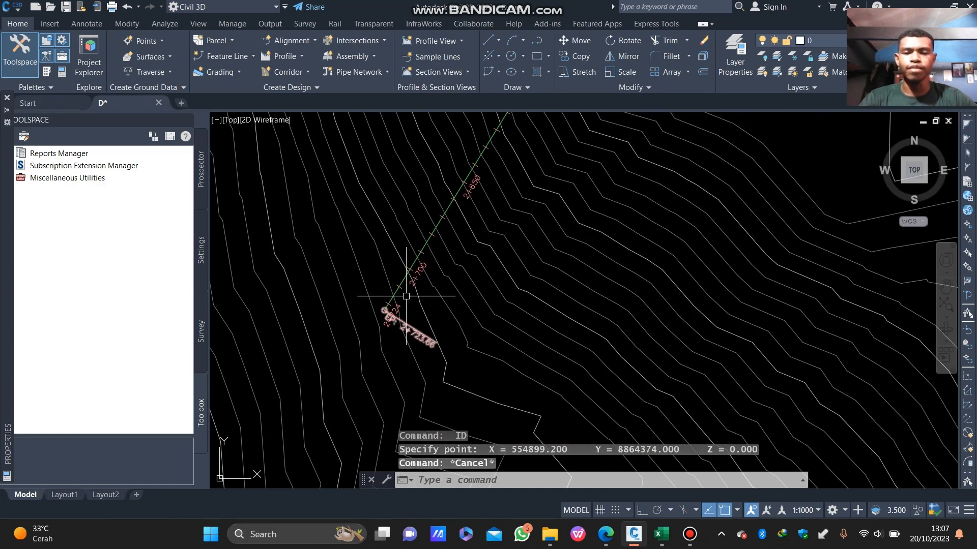
scroll(397, 298, down, 5)
mouse_move(524, 255)
middle_down()
mouse_move(445, 272)
mouse_move(446, 243)
mouse_move(442, 257)
middle_up()
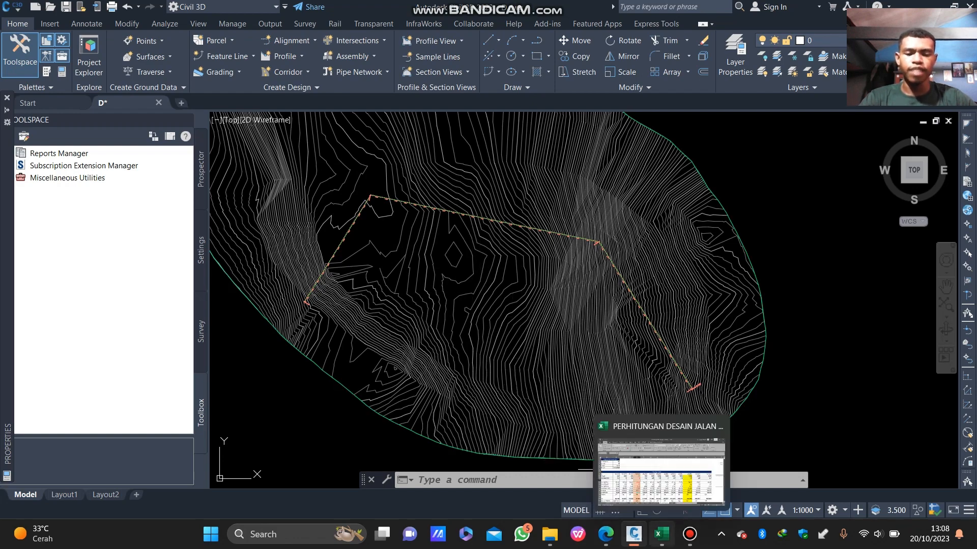
click(660, 534)
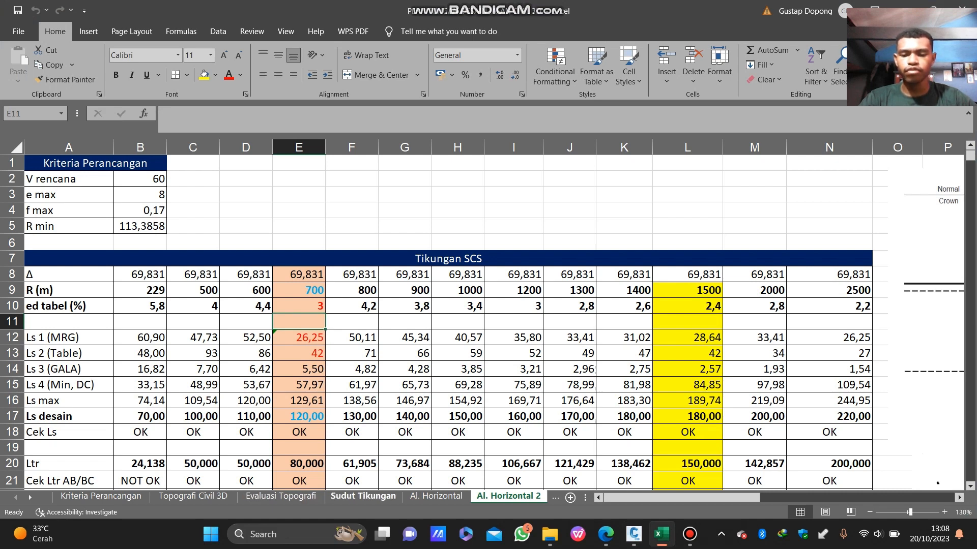
click(363, 496)
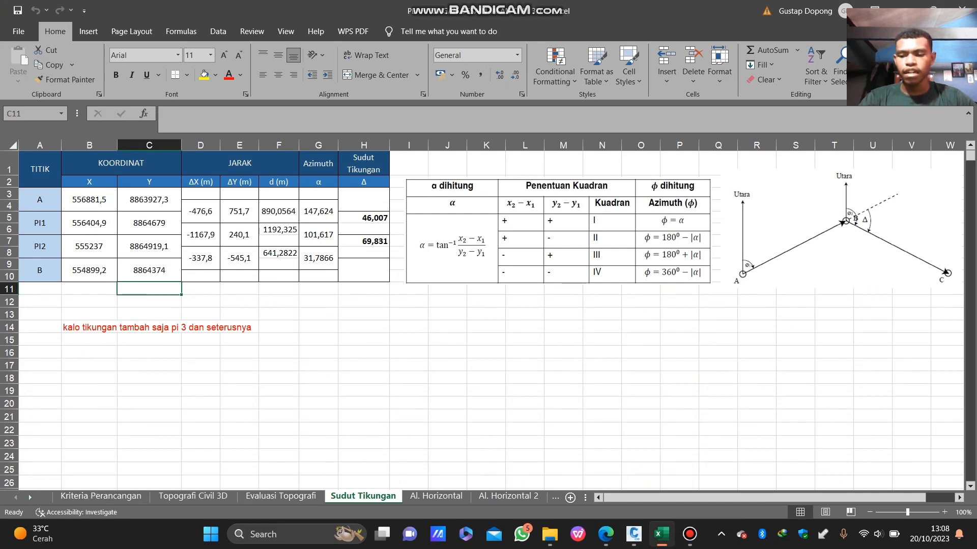
click(193, 496)
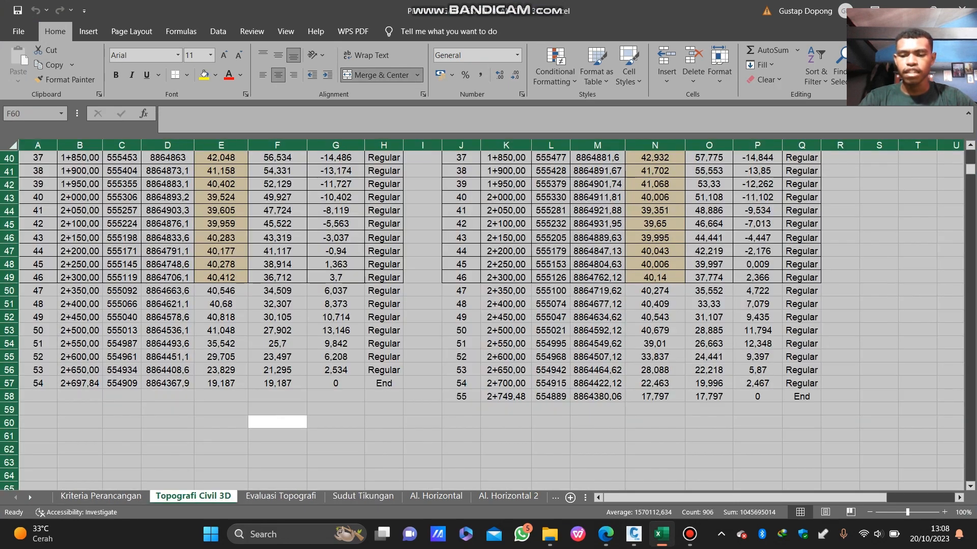
Step: Examine the average slope formula in cell D57 of the Evaluasi Topografi sheet without changing it
click(280, 496)
scroll(29, 494, down, 6)
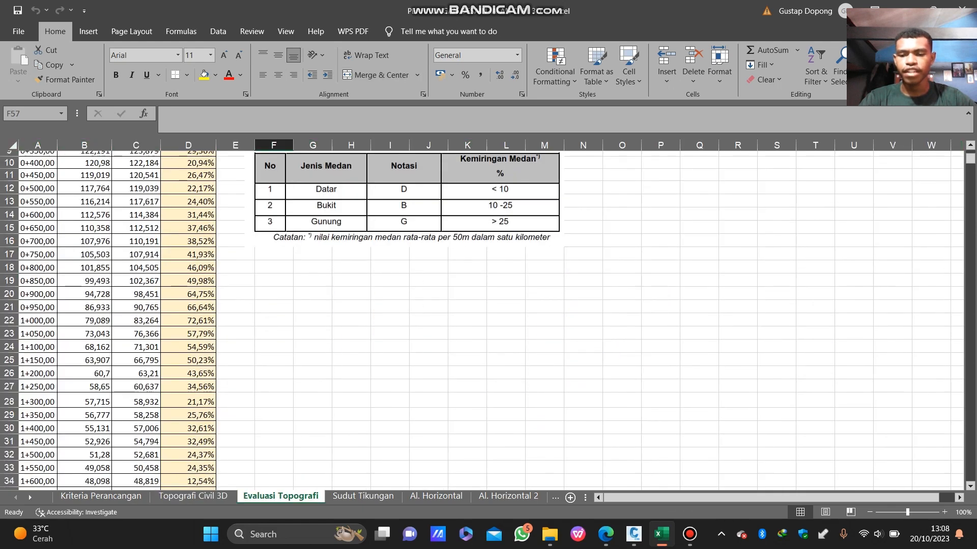
scroll(28, 495, down, 6)
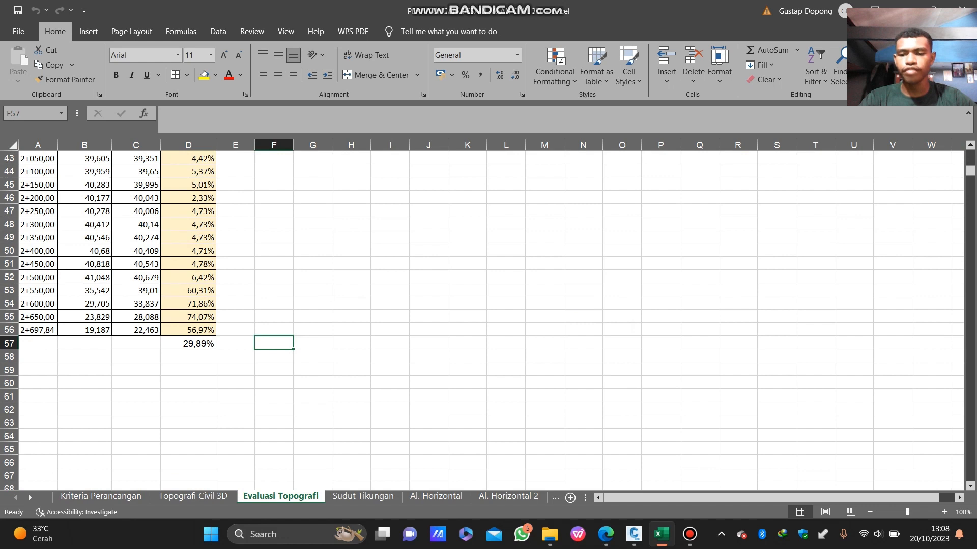
key(Left)
key(Left)
key(F2)
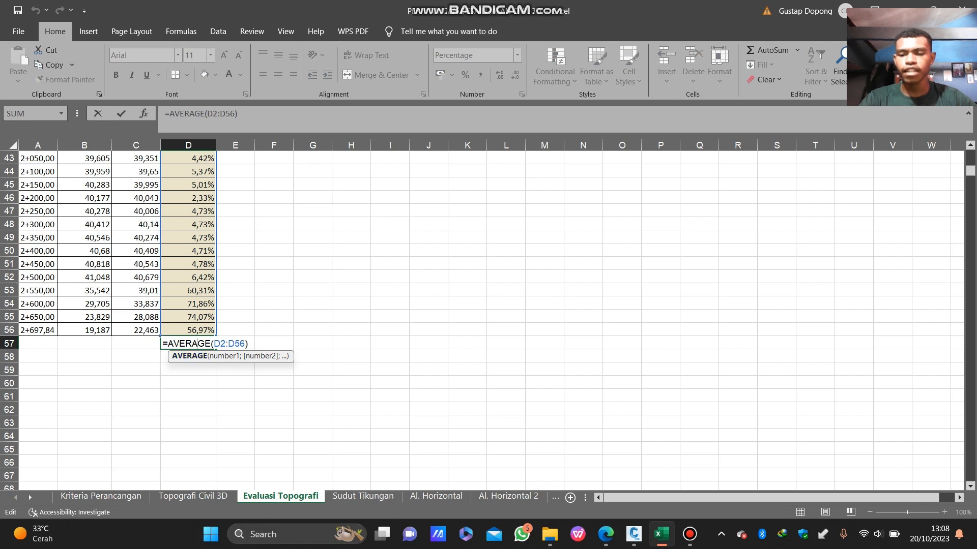
key(ctrl+Return)
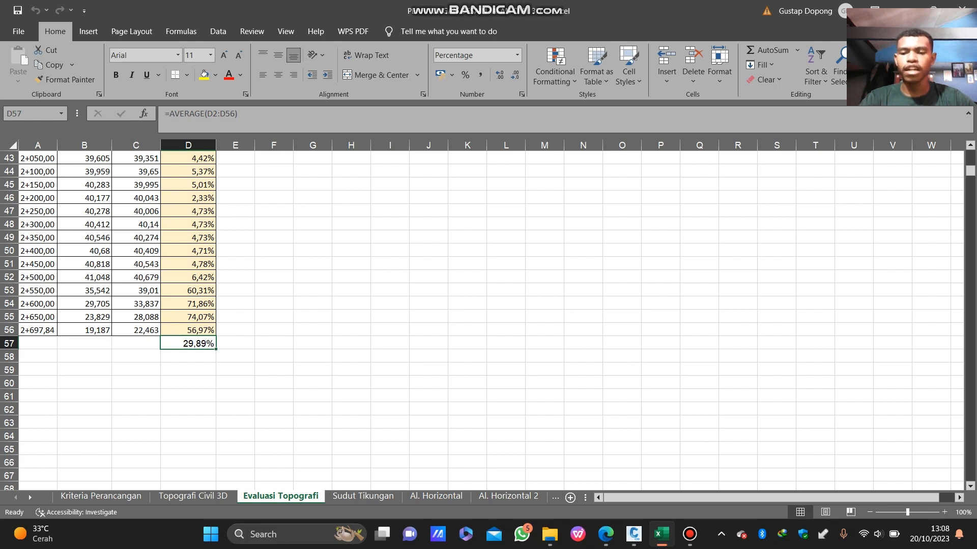
key(F2)
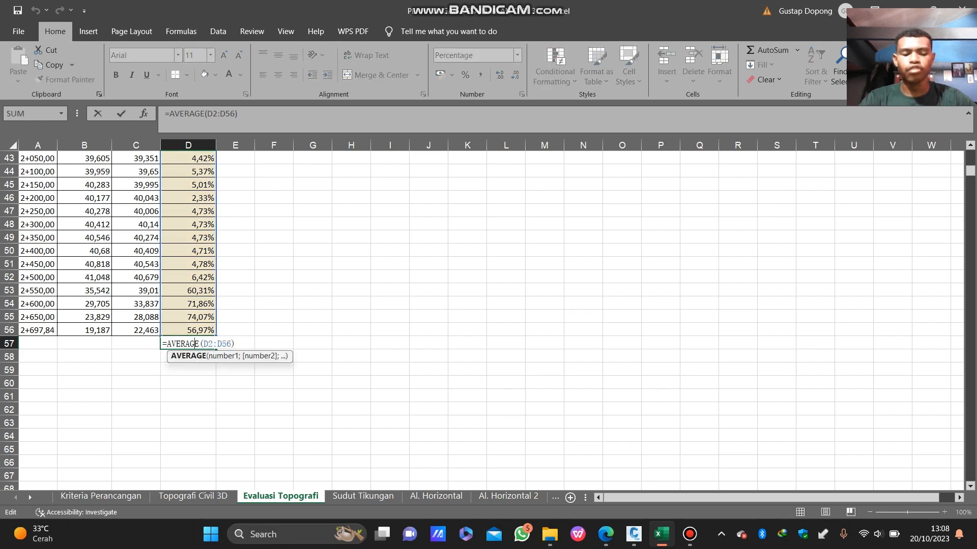
key(Return)
Step: Compare the slope values and their average with the terrain classes in Tabel 4-2, Klasifikasi medan jalan
scroll(488, 316, up, 9)
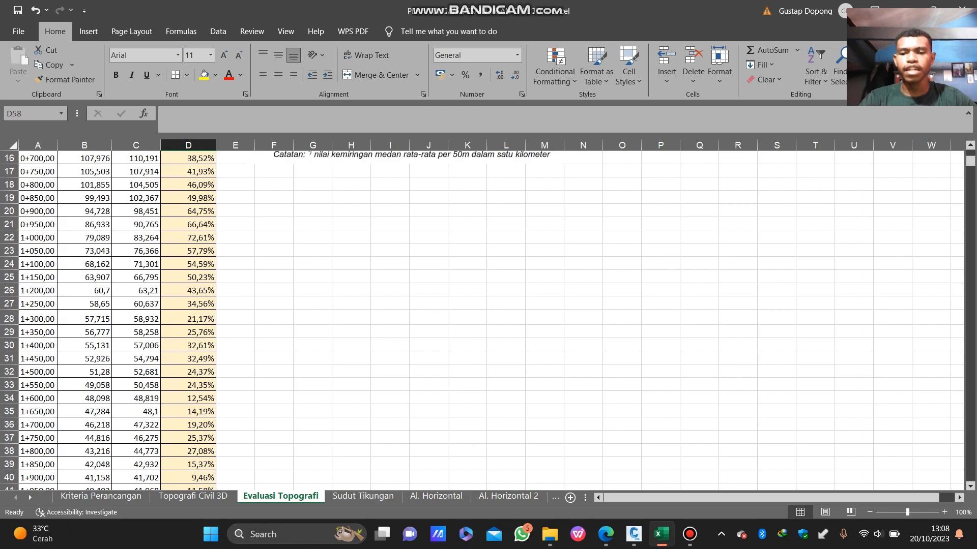
scroll(489, 321, up, 4)
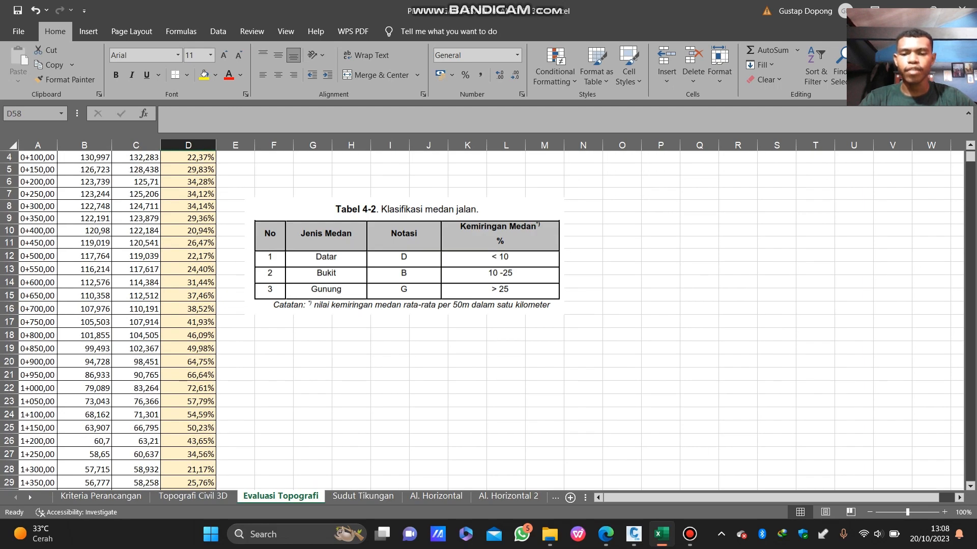
scroll(488, 315, down, 12)
scroll(489, 316, up, 12)
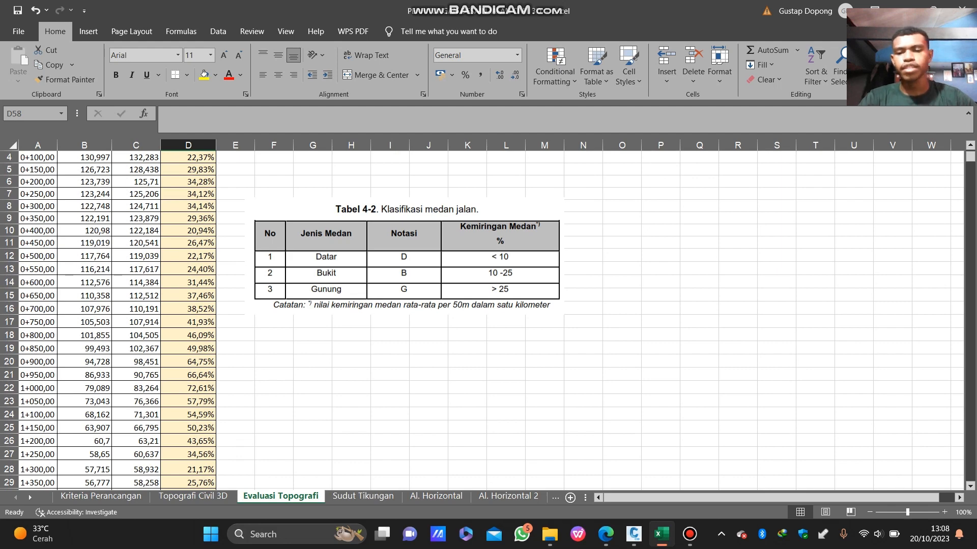
scroll(481, 320, down, 1)
Step: Set Klasifikasi Medan to GUNUNG in the design criteria on the Kriteria Perancangan sheet
click(101, 496)
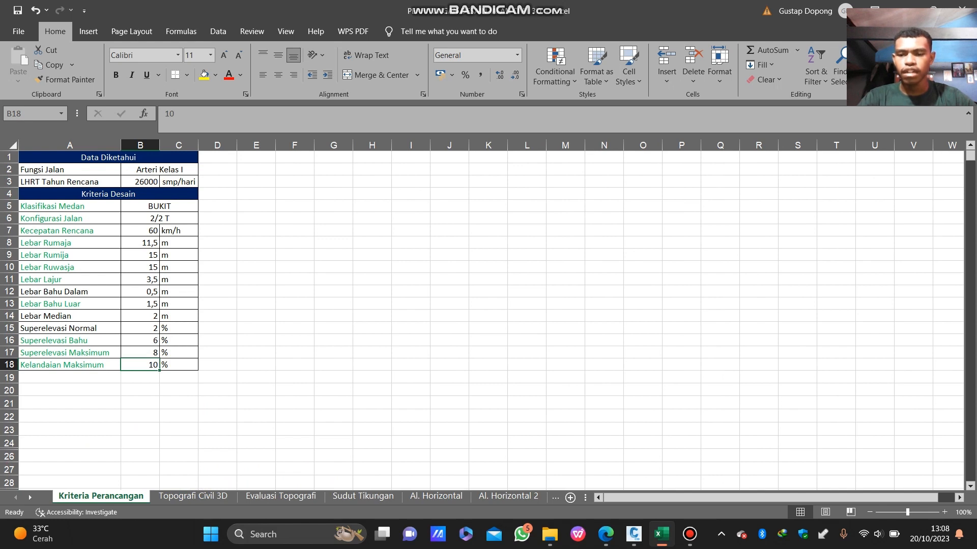
click(159, 207)
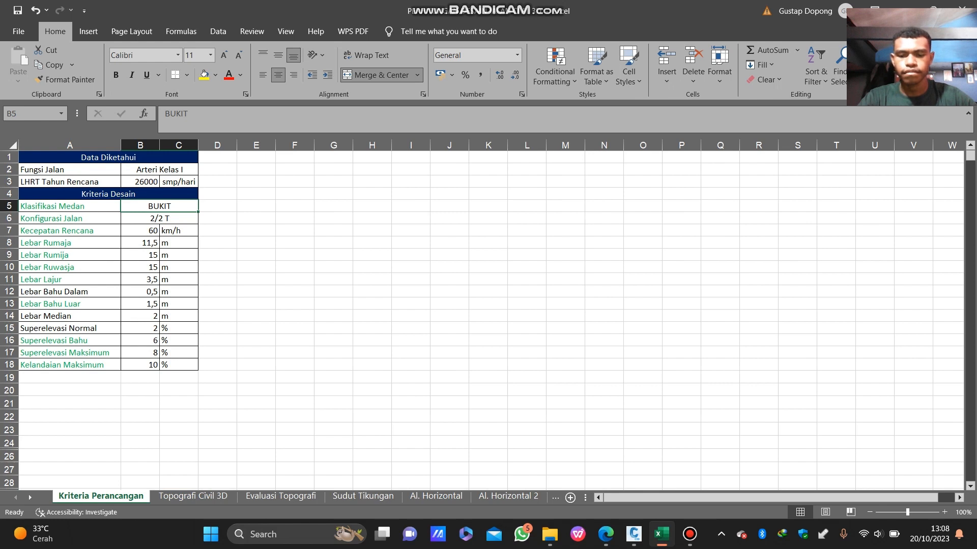
text(gunung)
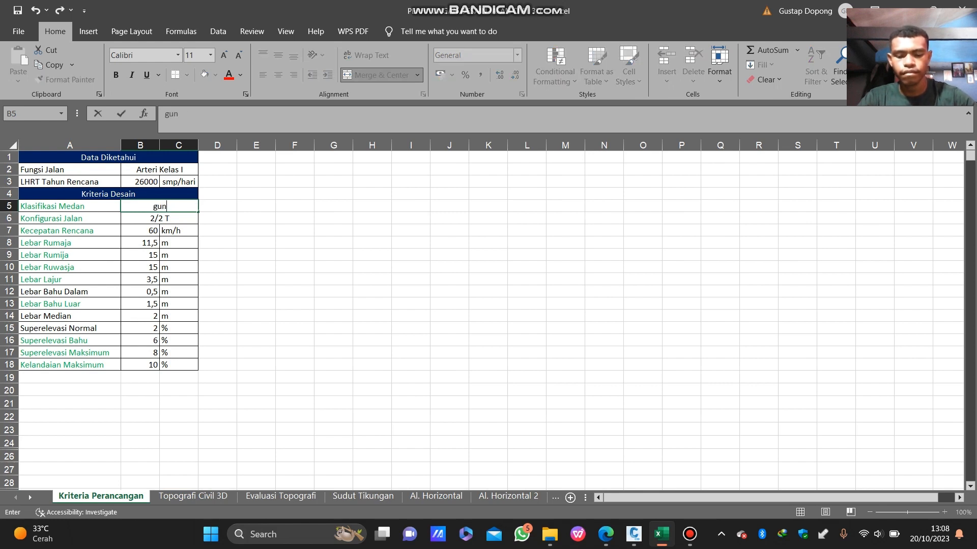
key(BackSpace)
key(BackSpace)
key(BackSpace)
key(BackSpace)
key(BackSpace)
key(BackSpace)
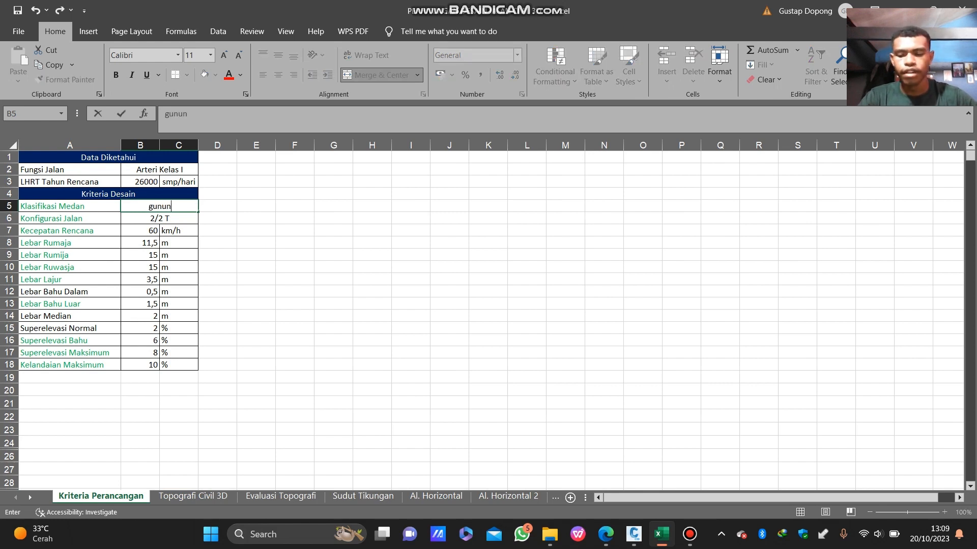
text(GUNUNG)
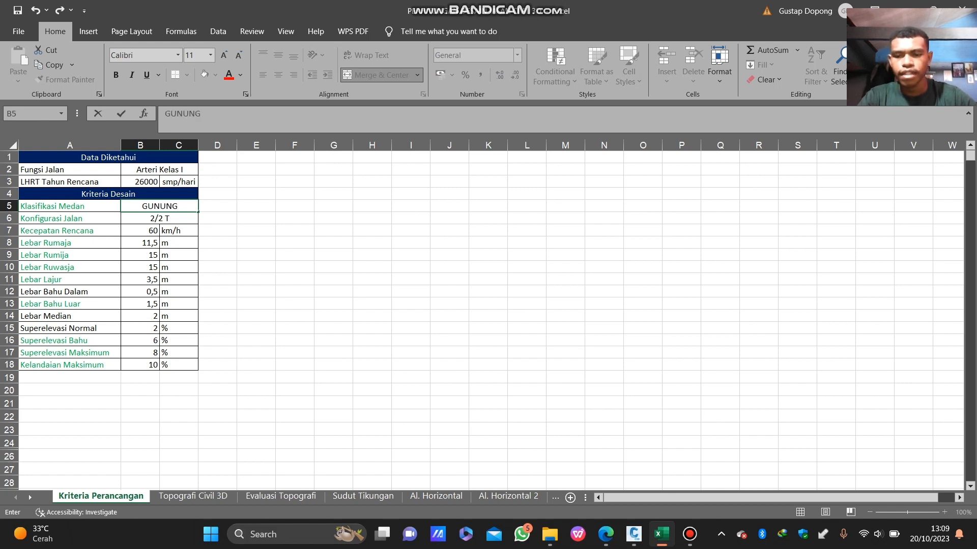
click(140, 231)
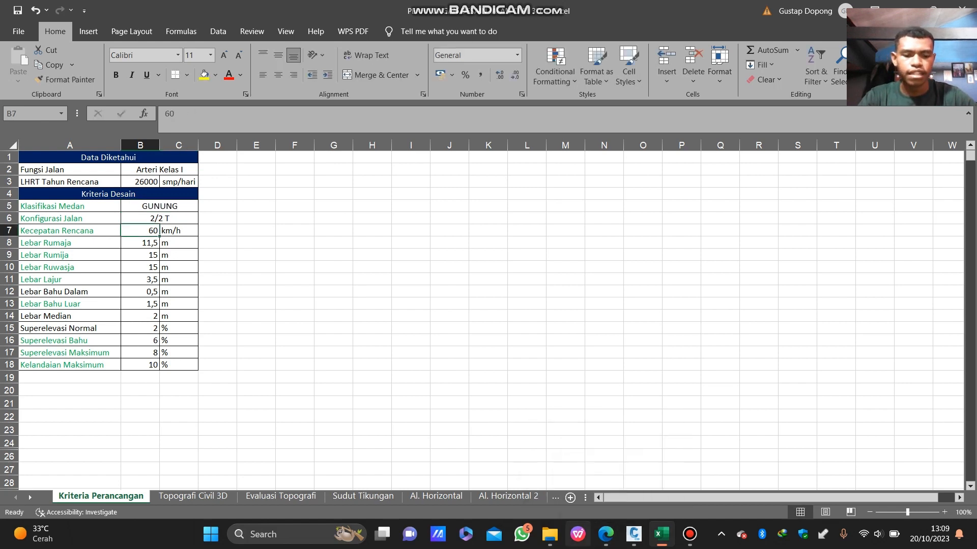
Step: Check the design speed range for Medan Gunung in the page 4 requirements table of 03a Tikungan dan Superelevasi.pdf, and return to the workbook
key(alt+Tab)
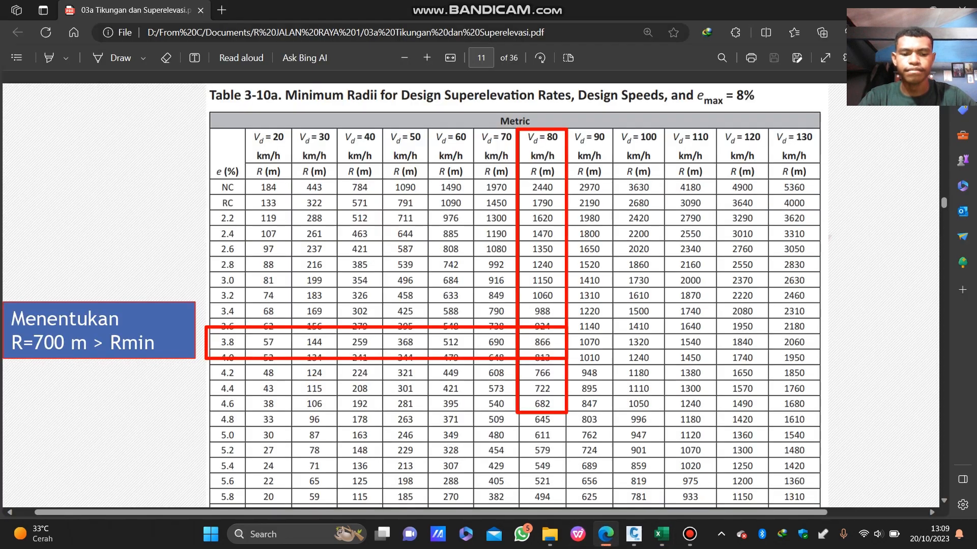
scroll(471, 289, up, 15)
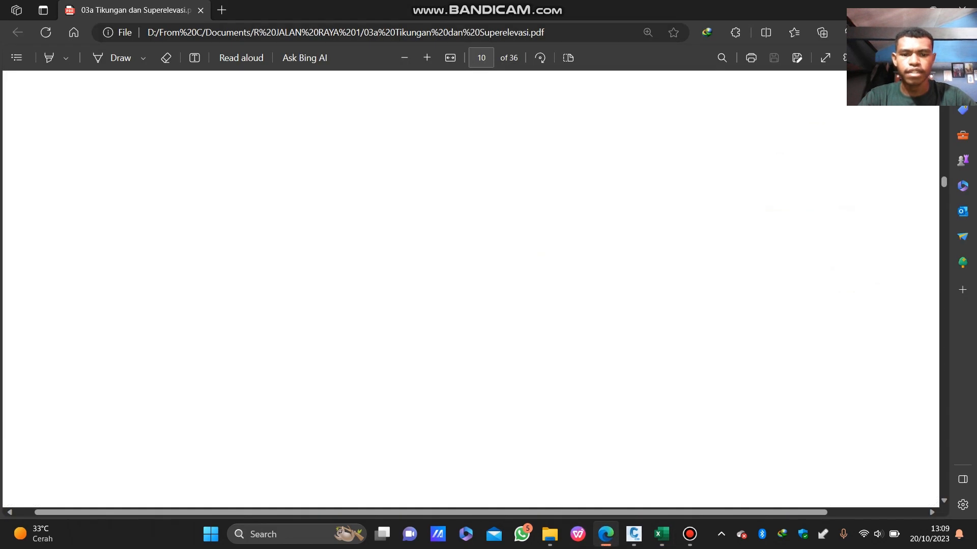
scroll(470, 289, up, 5)
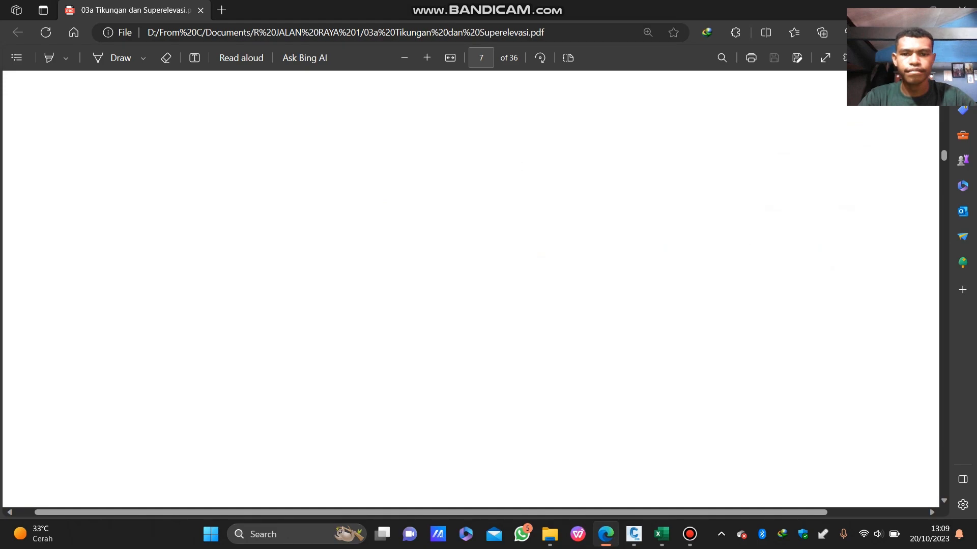
scroll(470, 289, up, 8)
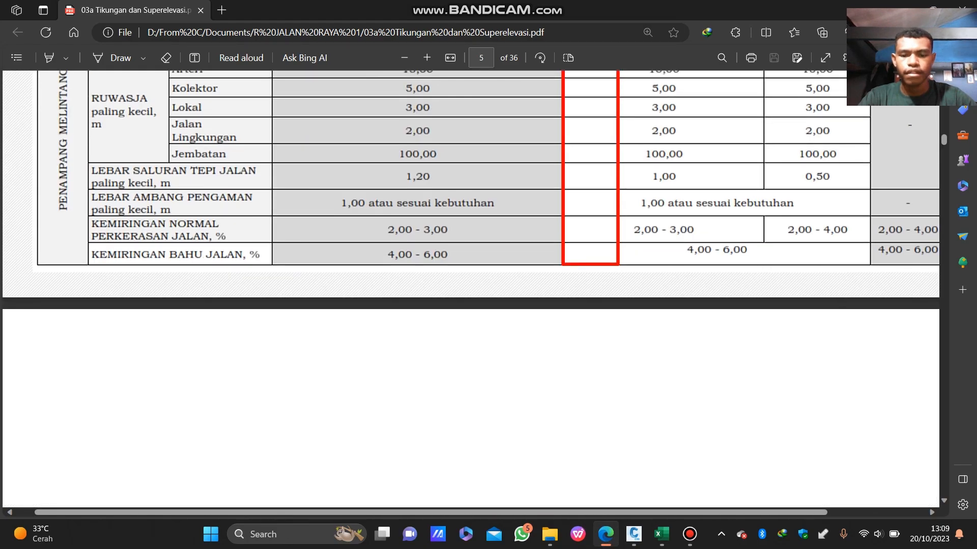
scroll(471, 289, up, 8)
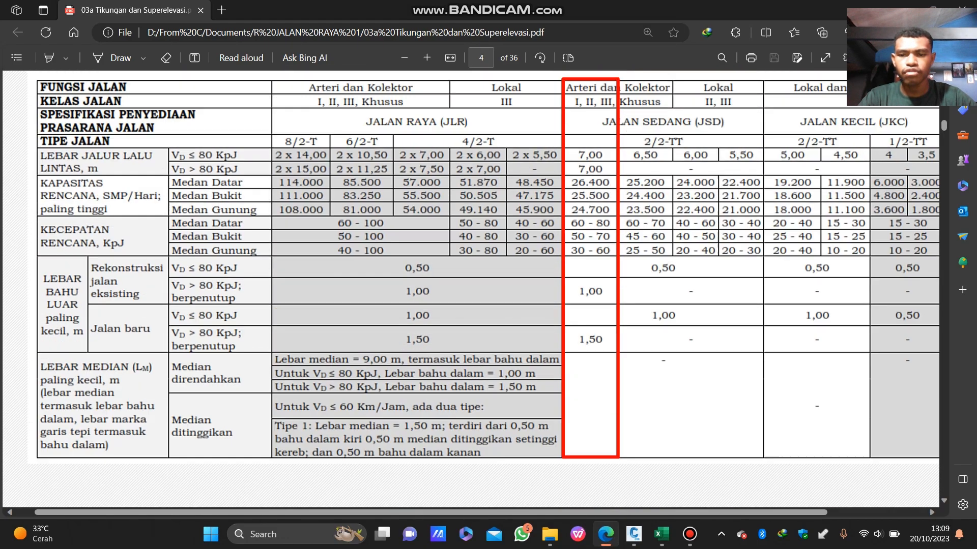
scroll(470, 289, up, 1)
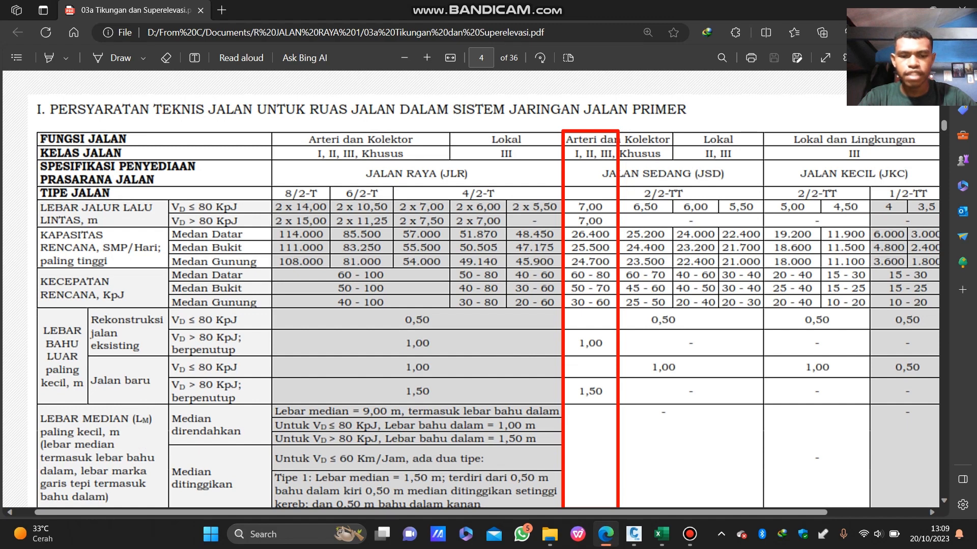
mouse_move(660, 534)
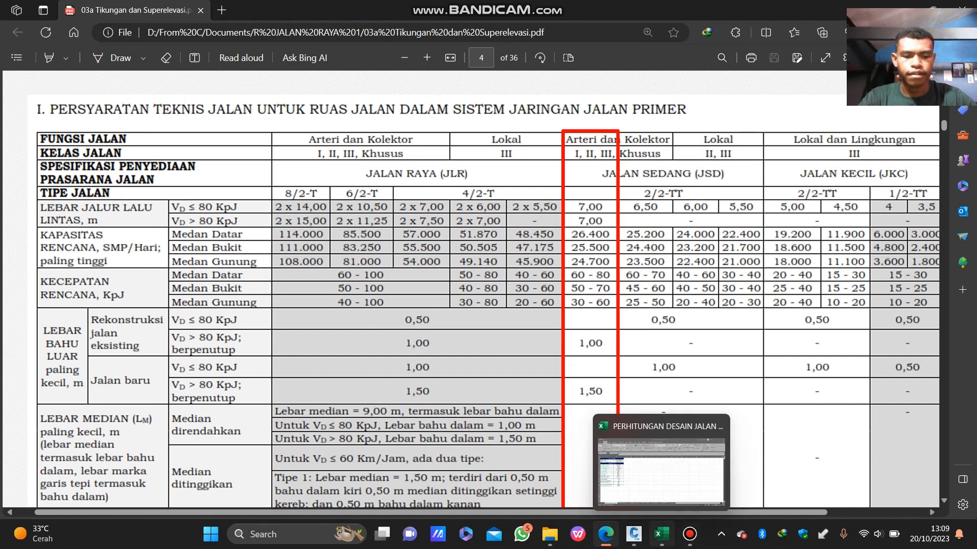
click(661, 468)
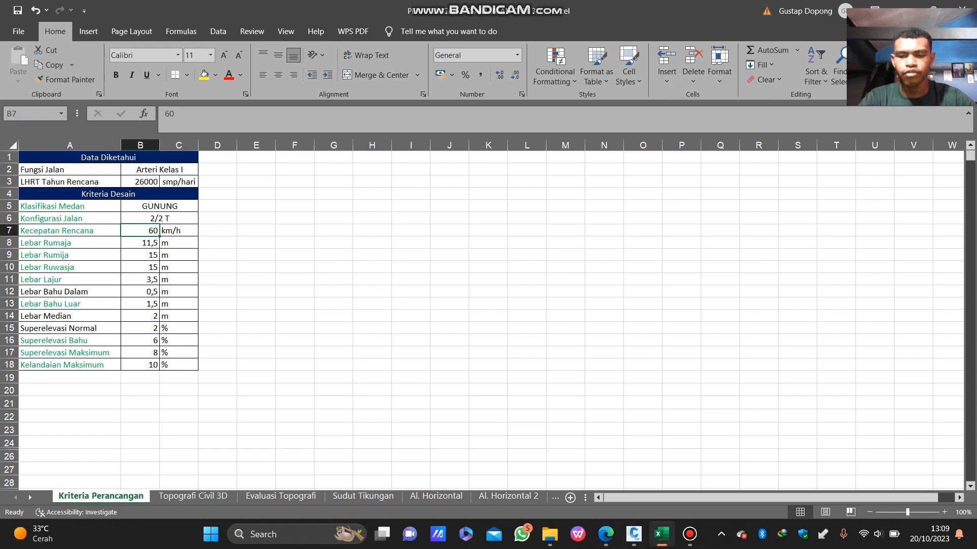
Step: Review the X and Y coordinates entered for point A on the Sudut Tikungan sheet
click(281, 496)
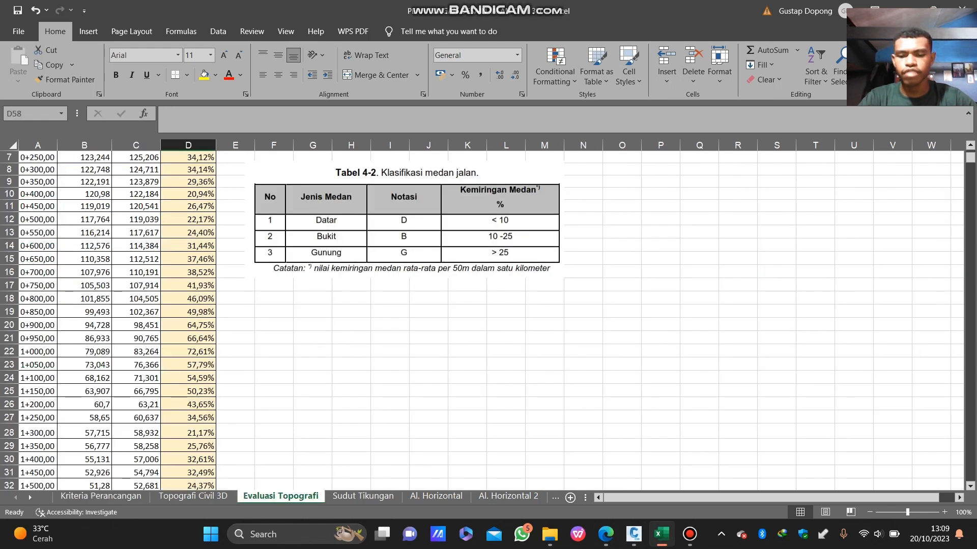
click(362, 496)
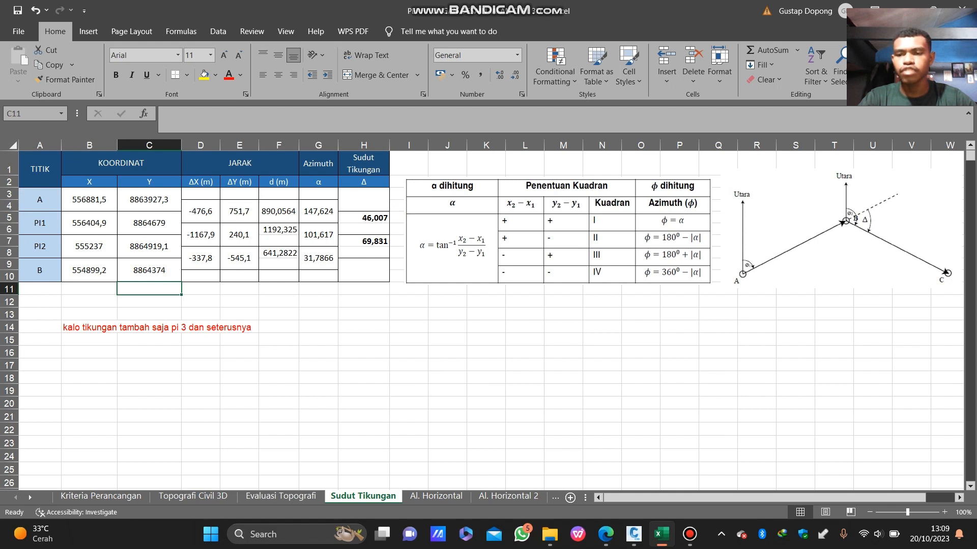
click(89, 200)
click(149, 199)
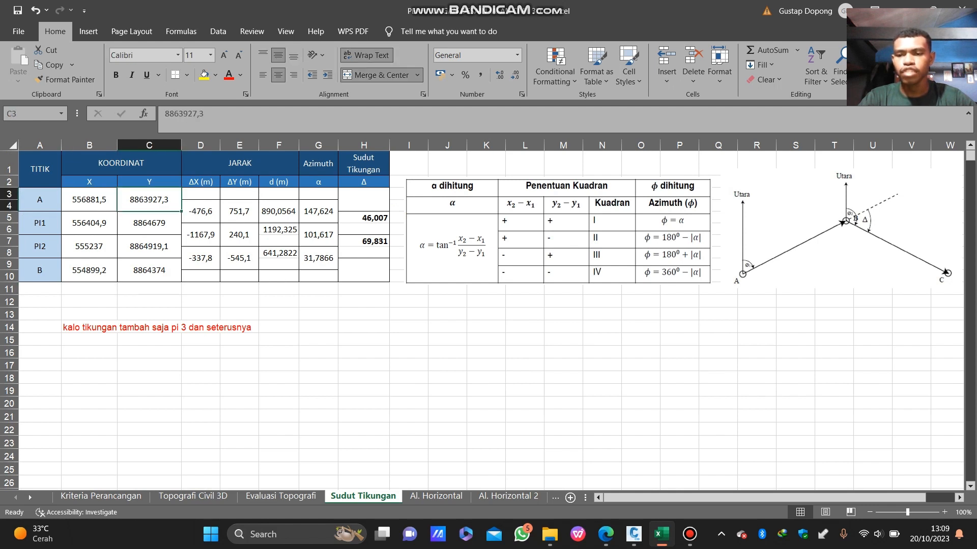
click(89, 199)
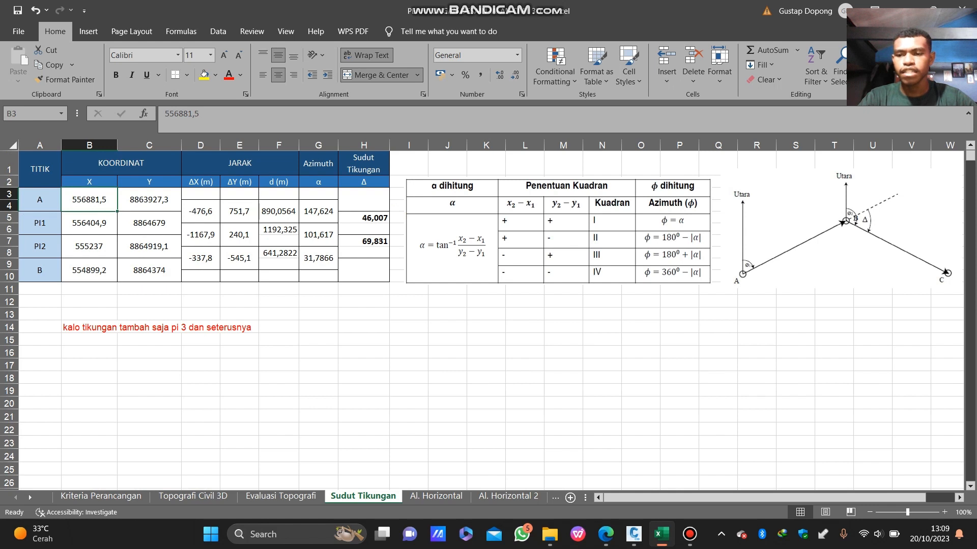
click(39, 199)
click(89, 200)
click(149, 200)
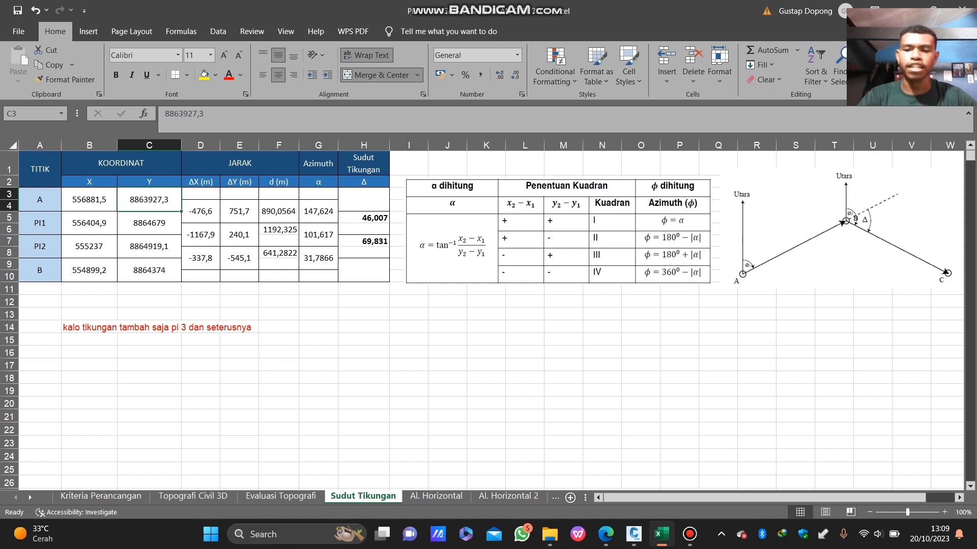
Step: Delete the red note in row 14 below the coordinate table
drag(240, 328, 90, 328)
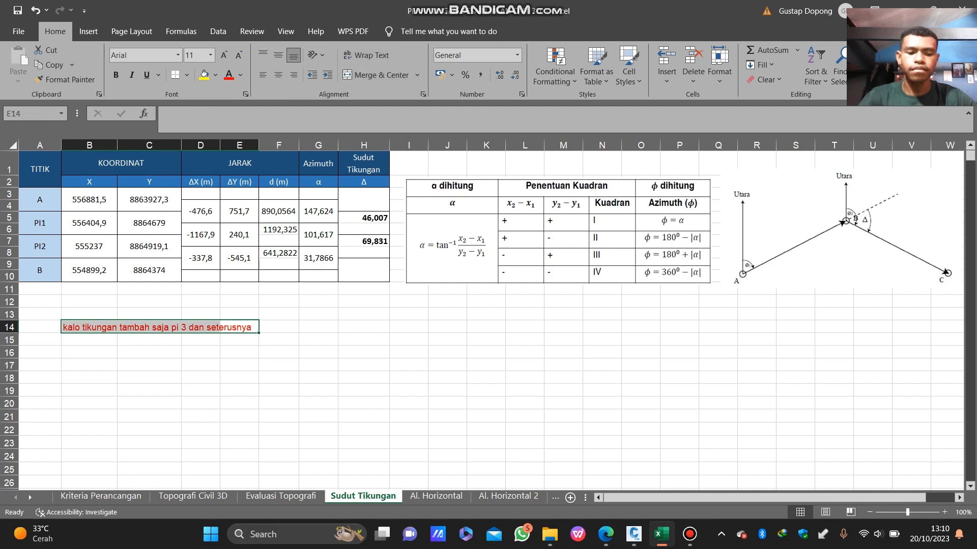
key(Delete)
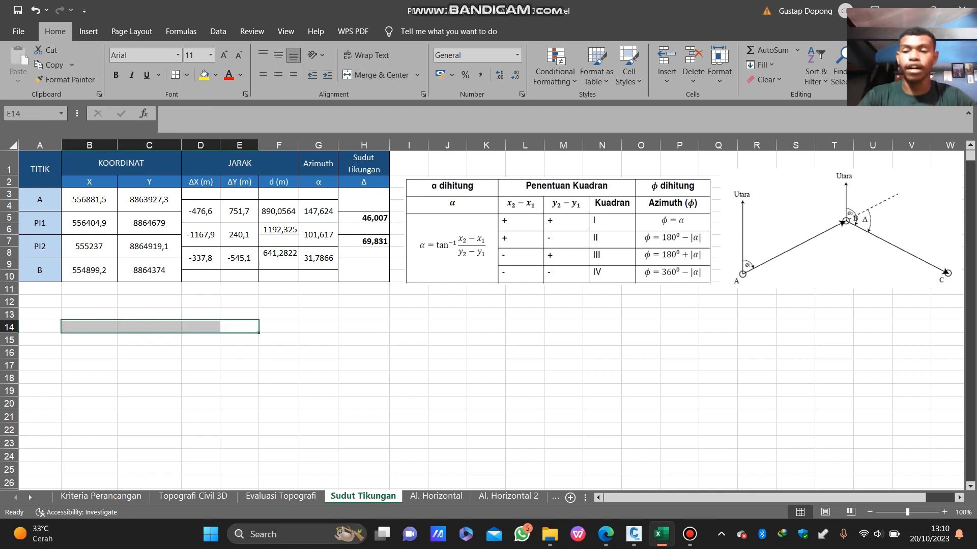
Step: Inspect the formulas behind the ΔX and ΔY distances between points A and PI1 on the Sudut Tikungan sheet
click(200, 211)
key(F2)
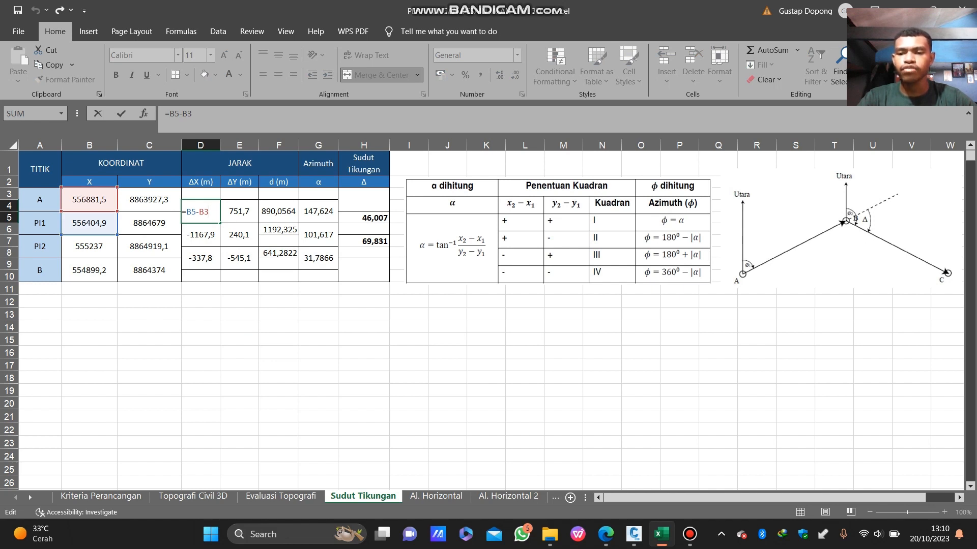
key(Escape)
click(239, 212)
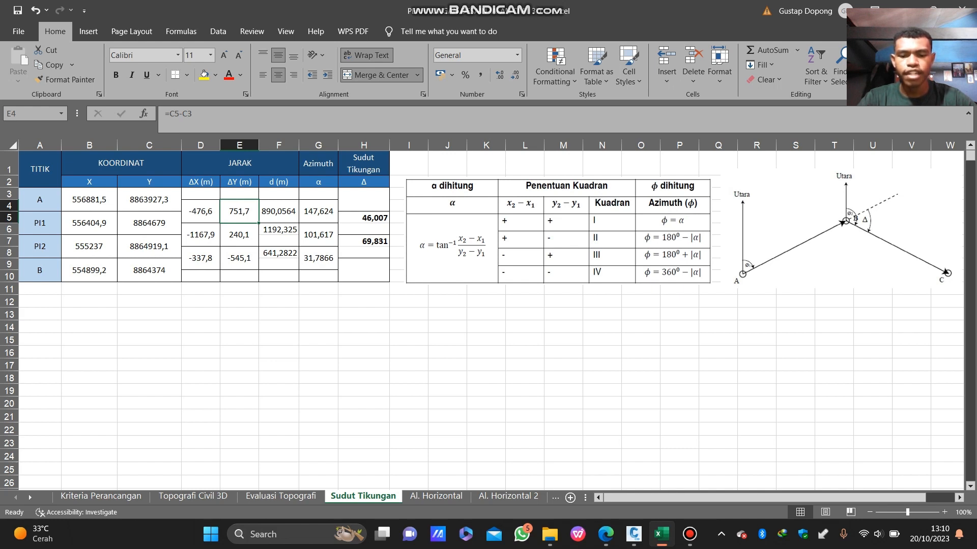
Step: Delete the two notes beside f max and R min in D4:G5 on the Al. Horizontal sheet
click(436, 496)
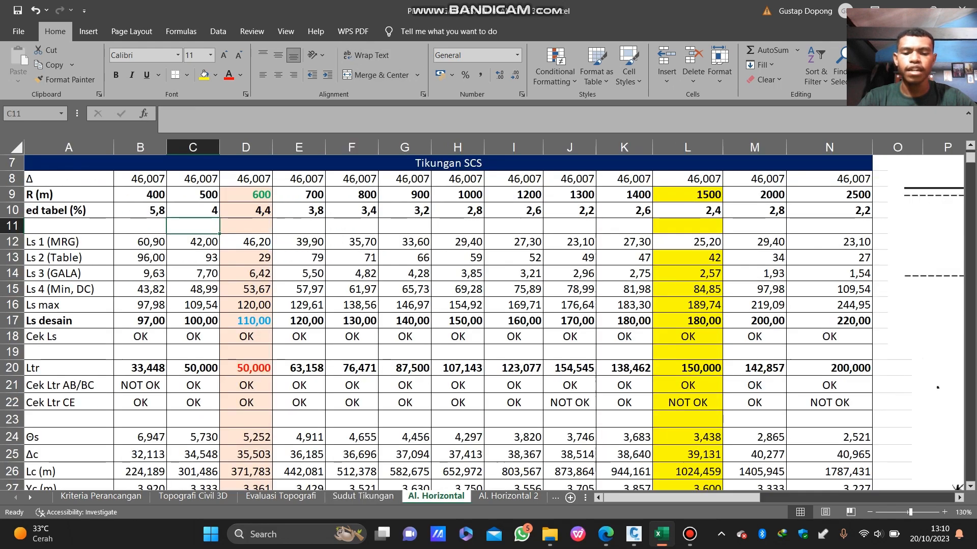
scroll(448, 320, up, 2)
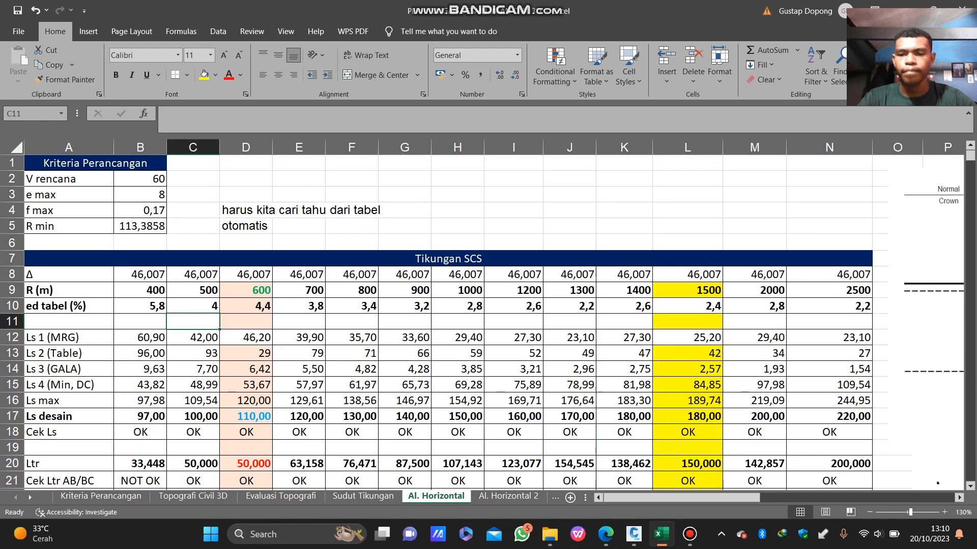
drag(244, 226, 405, 210)
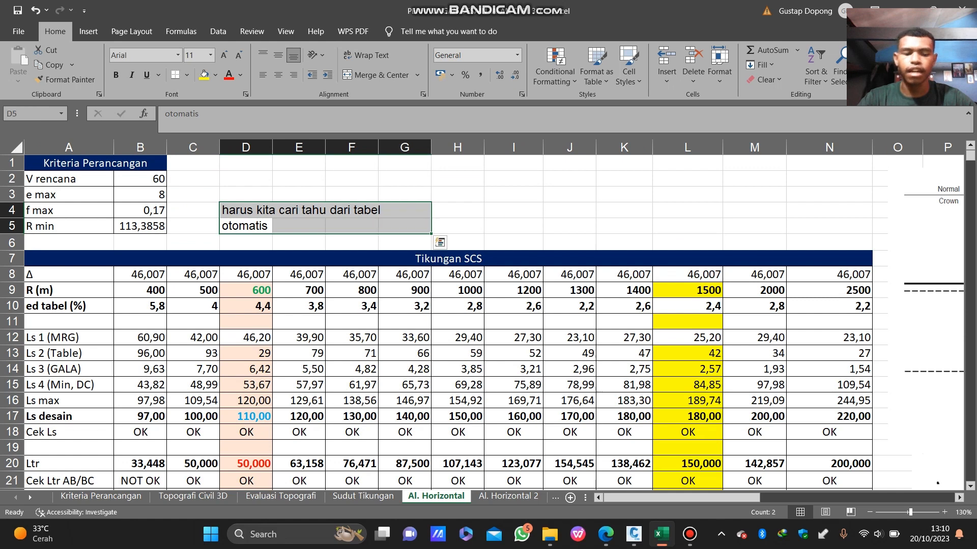
key(Delete)
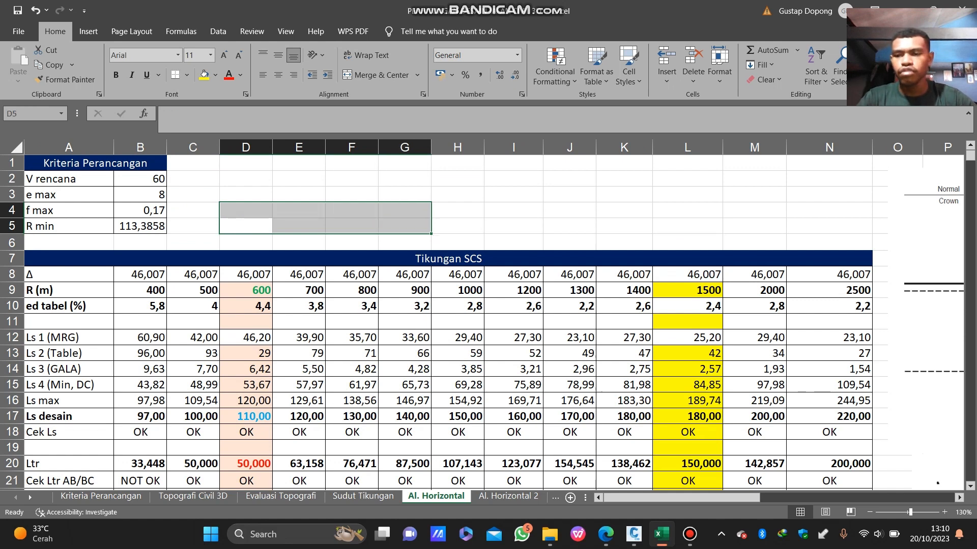
Step: Compare V rencana on the Al. Horizontal sheet with Kecepatan Rencana on the Kriteria Perancangan sheet, and review the e max cell
click(145, 179)
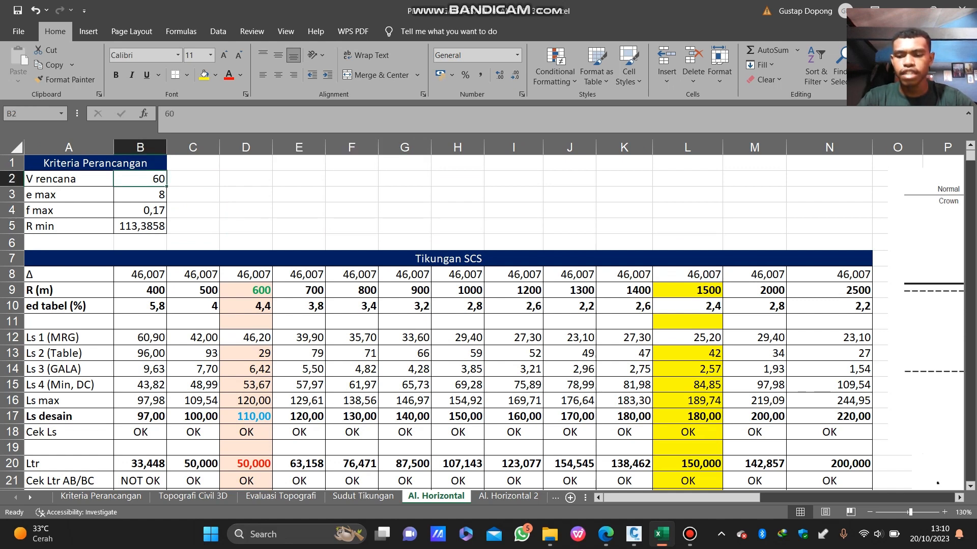
click(101, 496)
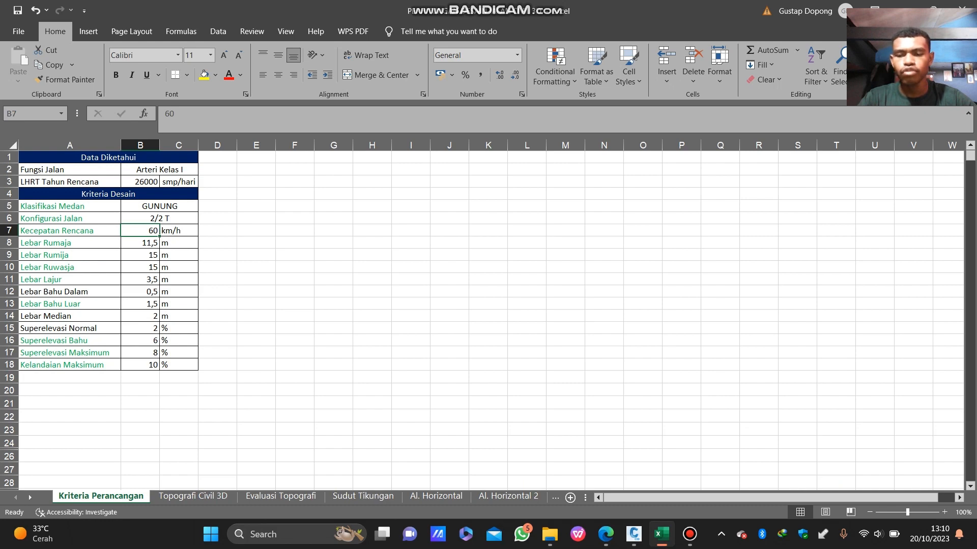
click(436, 496)
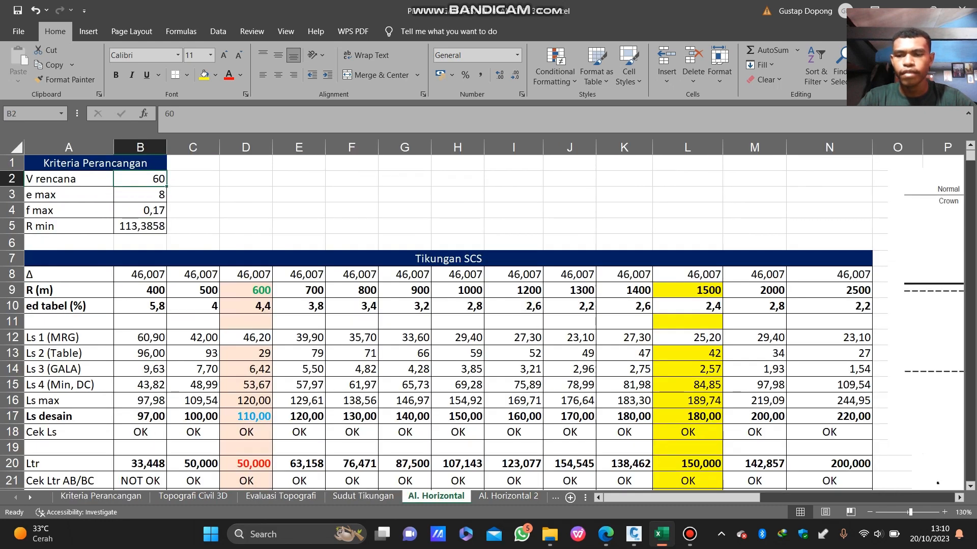
key(Down)
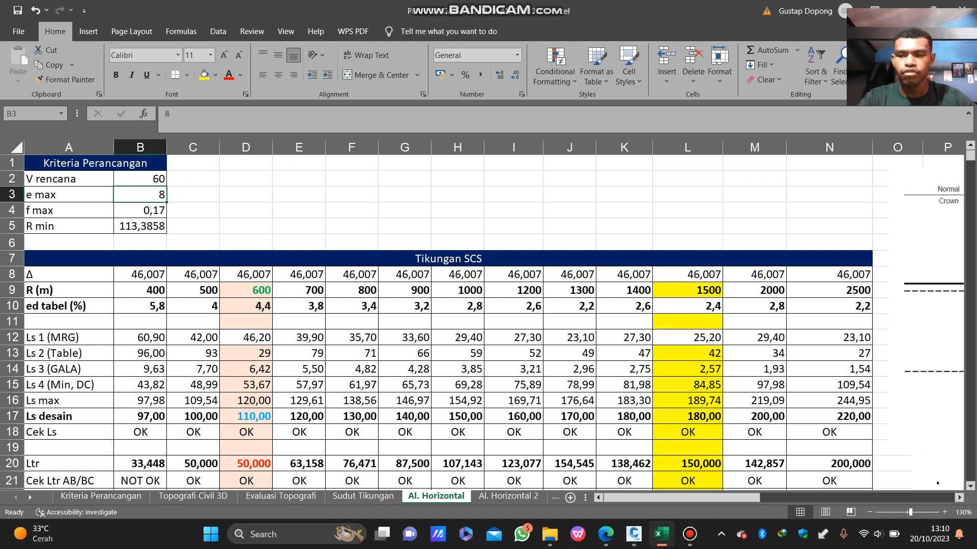
Step: Look up maximum superelevation and maximum f for 60 km/h in 03a Tikungan dan Superelevasi.pdf, and compare with f max in the workbook
mouse_move(661, 534)
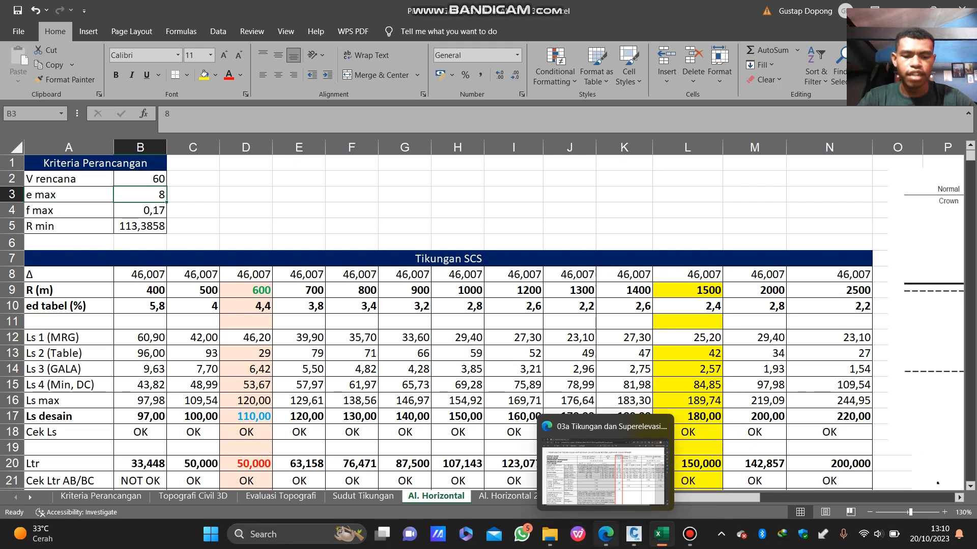
click(605, 535)
scroll(473, 290, down, 7)
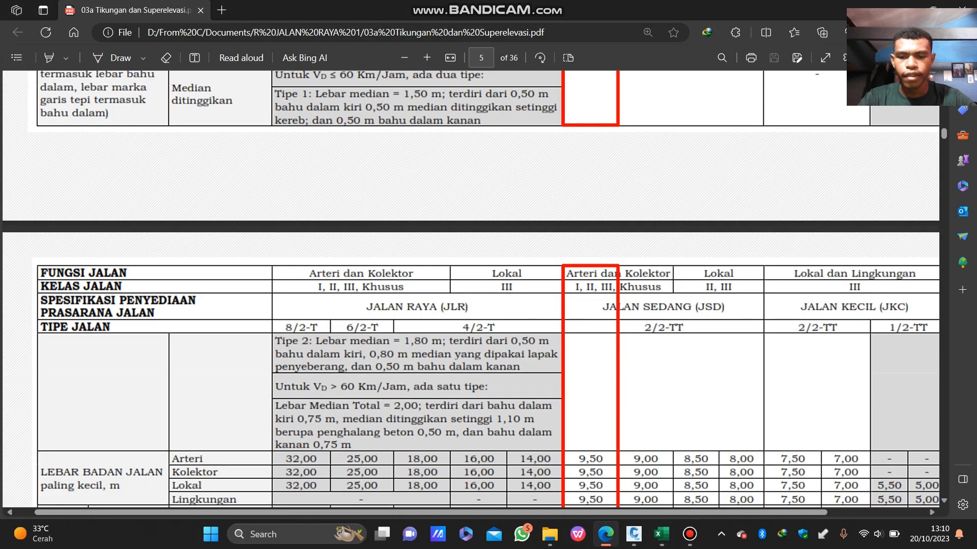
scroll(473, 290, down, 10)
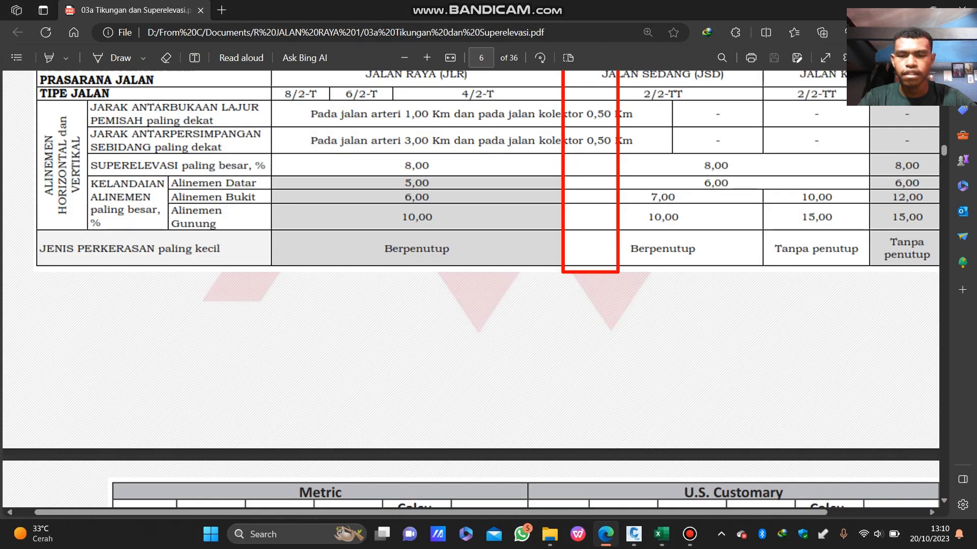
scroll(473, 289, down, 5)
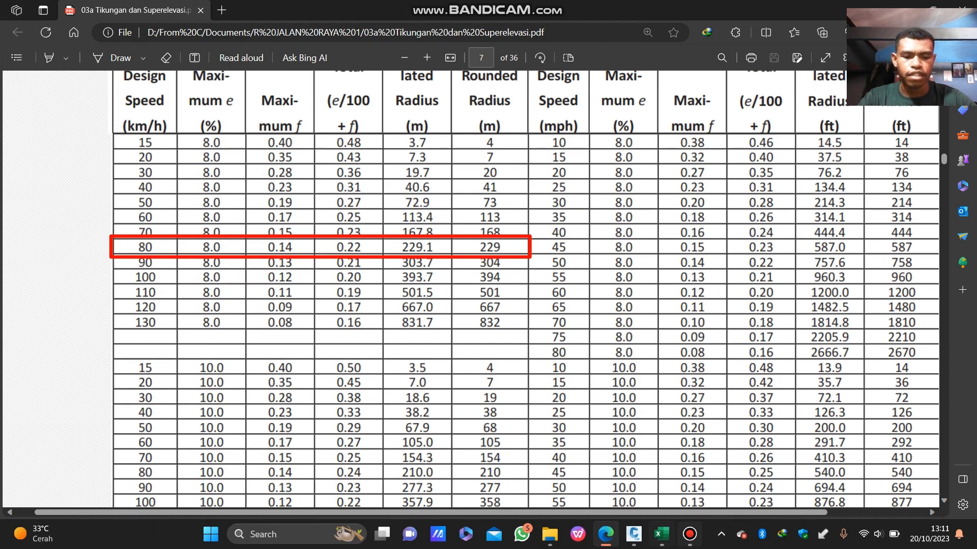
click(660, 534)
click(140, 210)
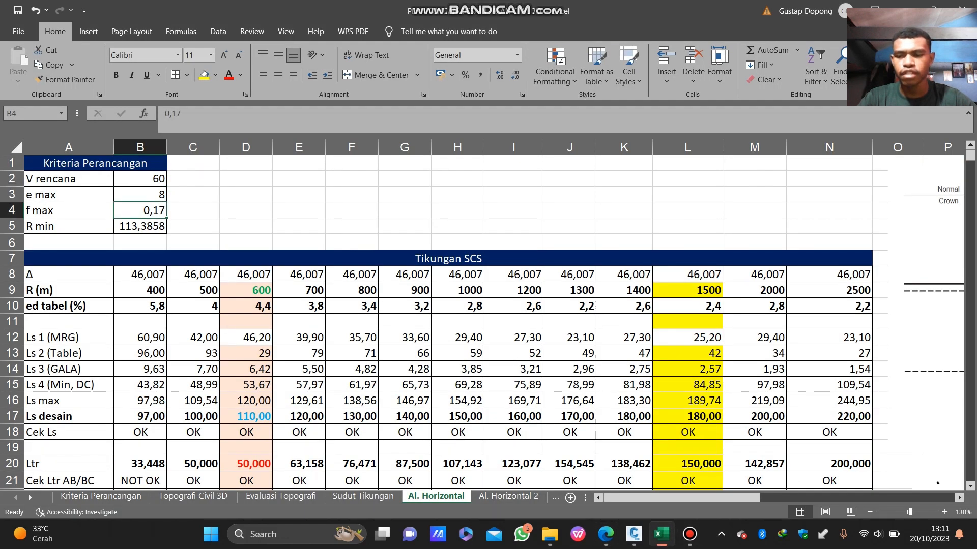
Step: Inspect the R min formula in cell B5 and compare it with the metric Rmin equation on page 9 of the PDF
click(140, 226)
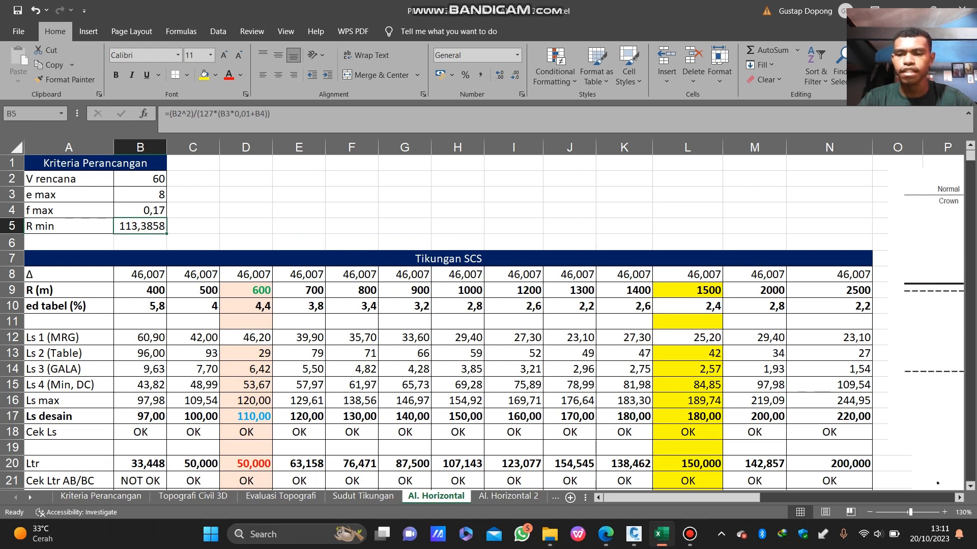
key(F2)
key(Escape)
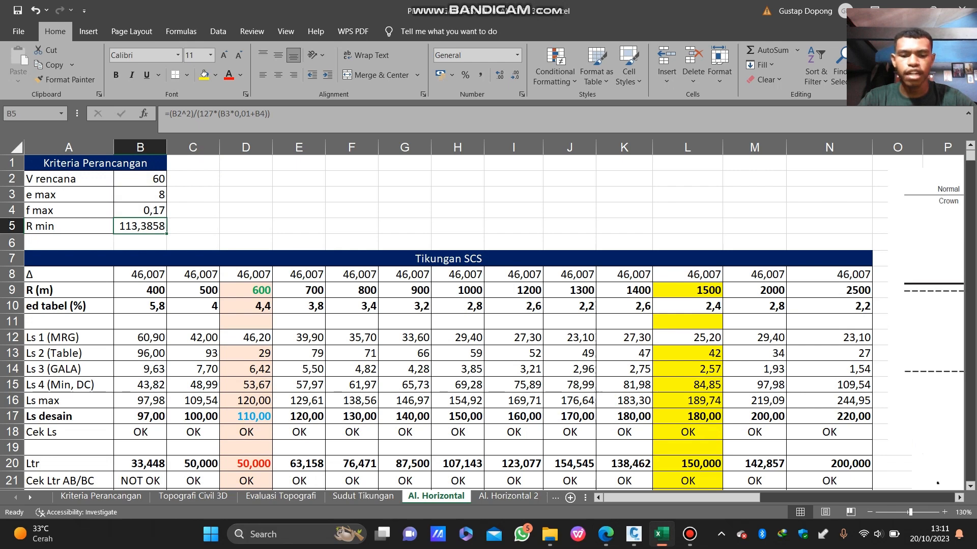
click(606, 534)
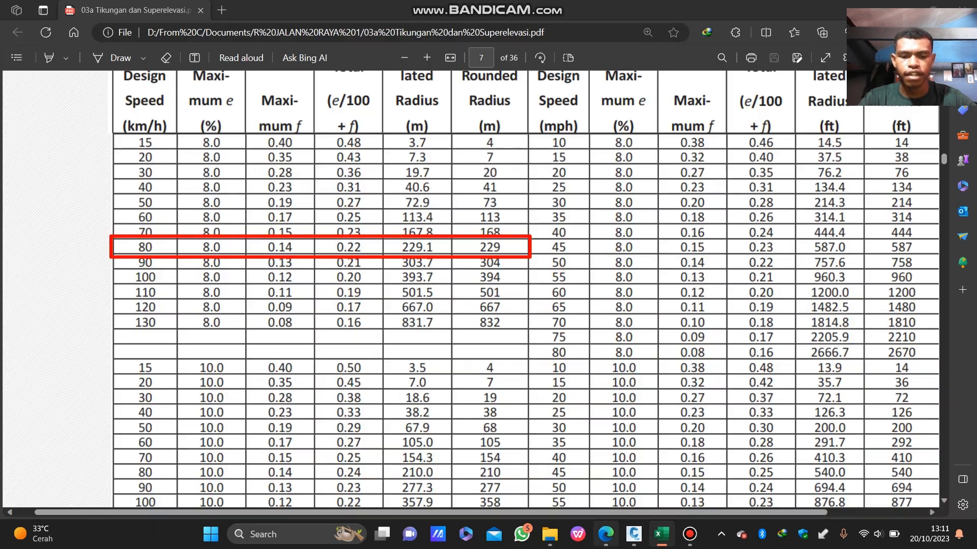
scroll(471, 289, up, 6)
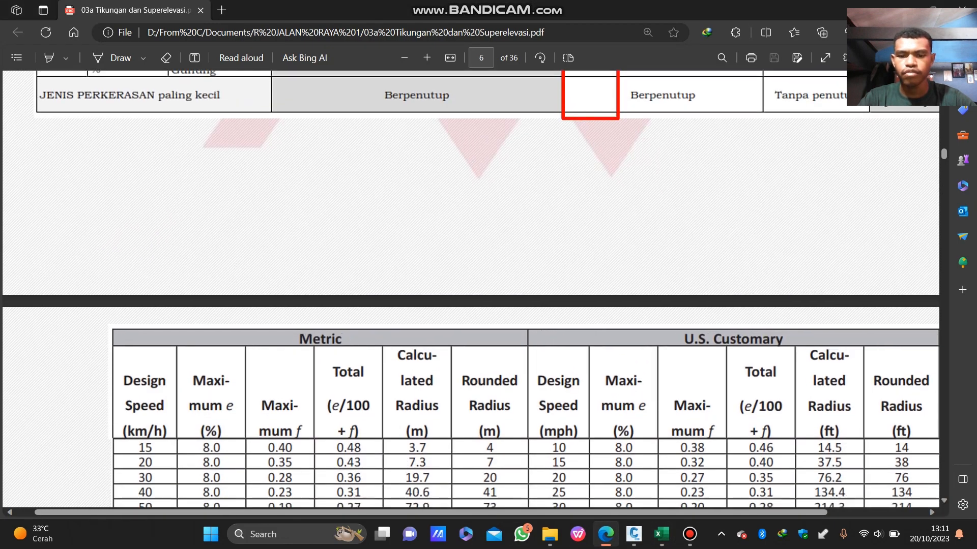
scroll(470, 289, down, 15)
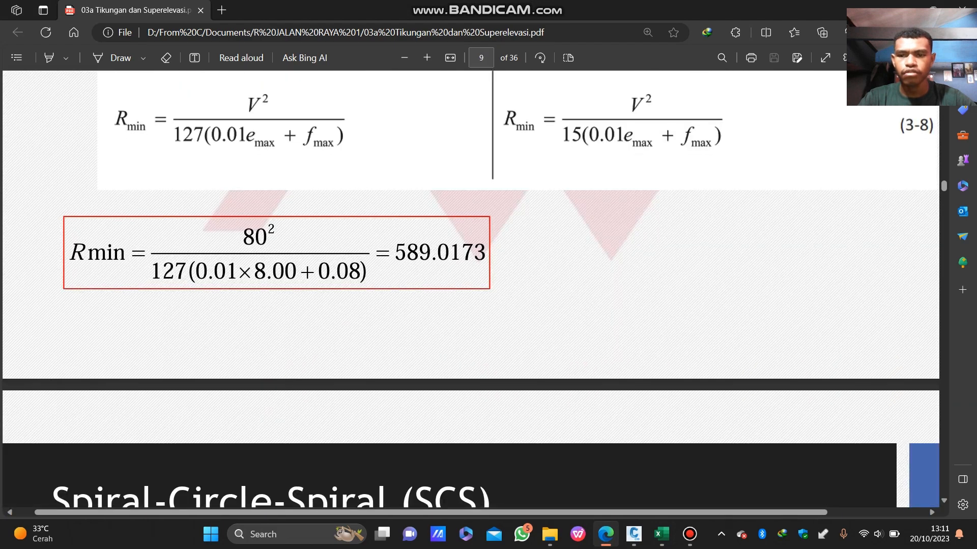
scroll(471, 289, up, 2)
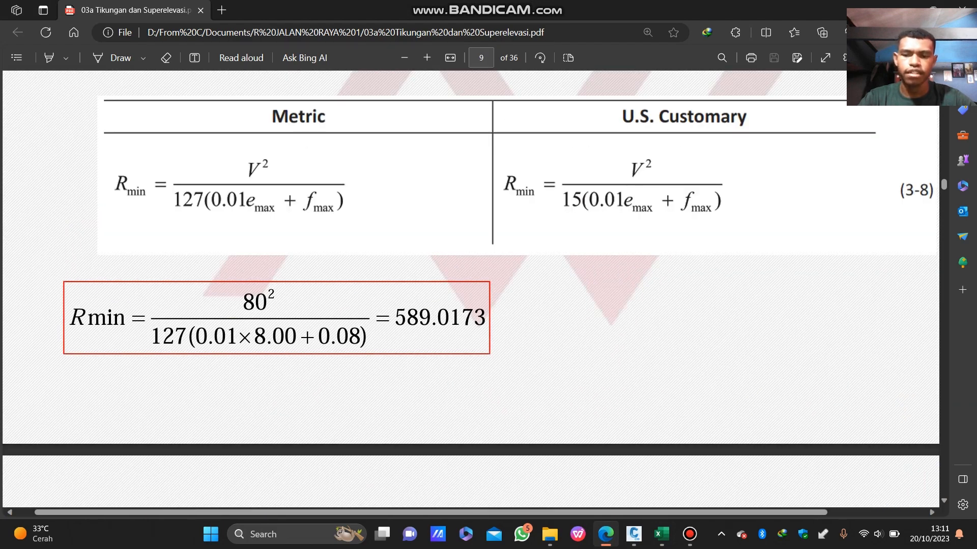
click(661, 534)
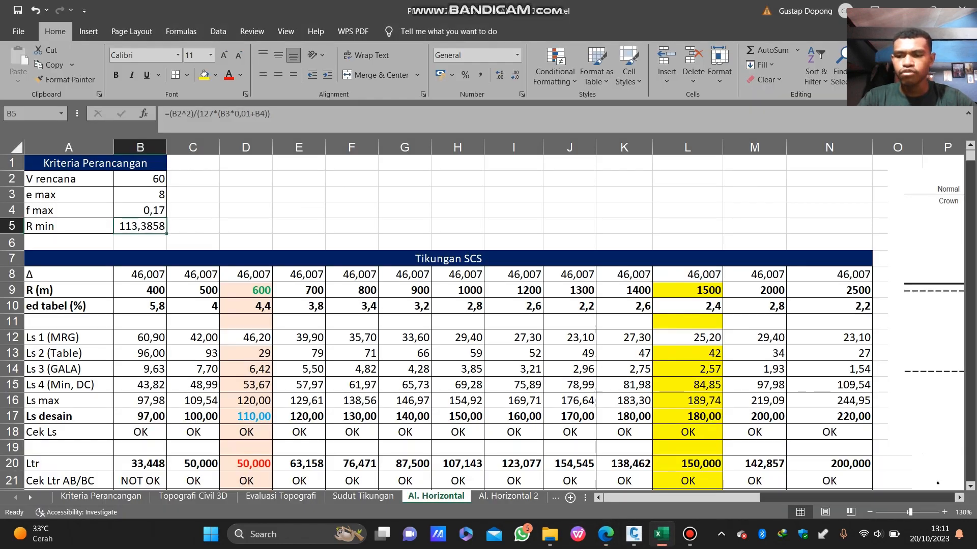
Step: Trace the Δ value in cell B8 to its source angle on the Sudut Tikungan sheet, and return to Al. Horizontal
click(141, 274)
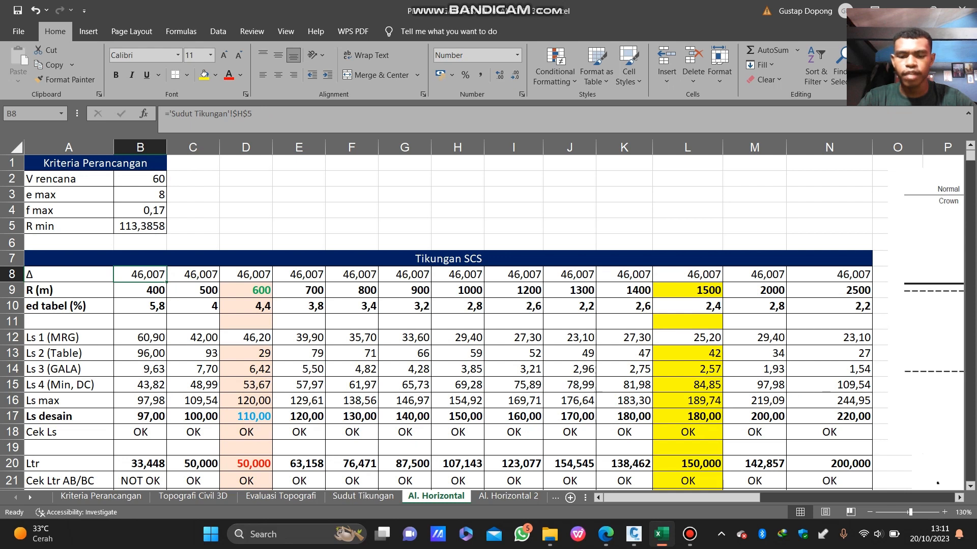
click(363, 496)
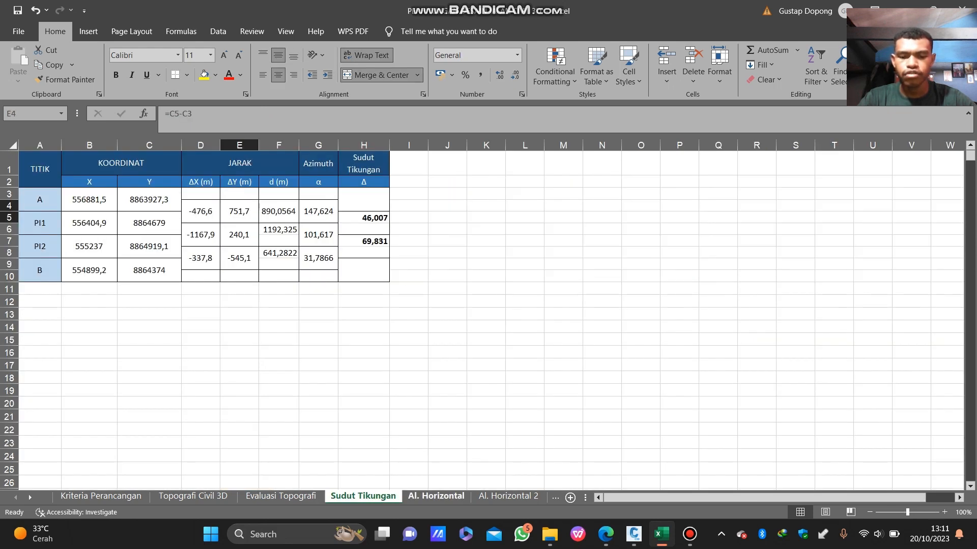
click(436, 496)
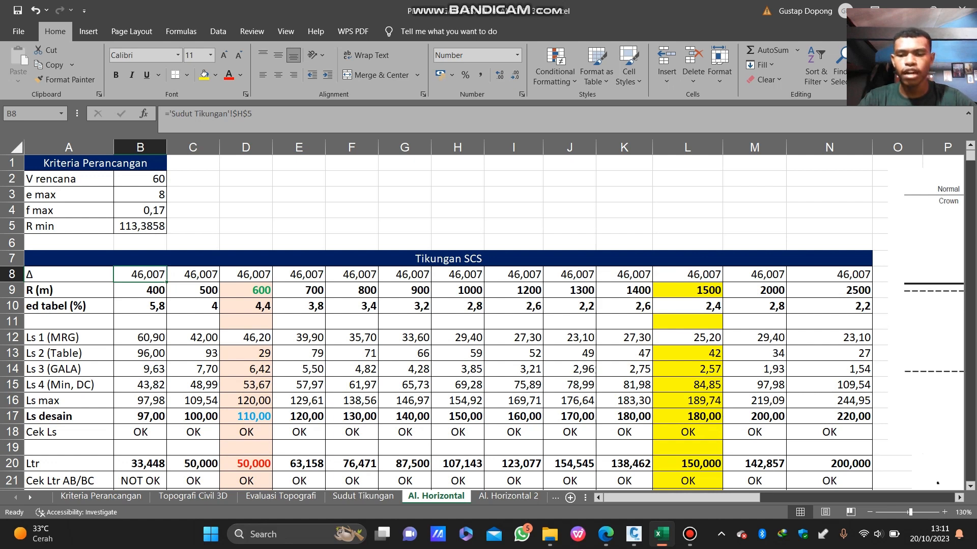
Step: Review the radius, superelevation, Ls and Ltr rows with their checks in the Tikungan SCS table
scroll(482, 321, down, 1)
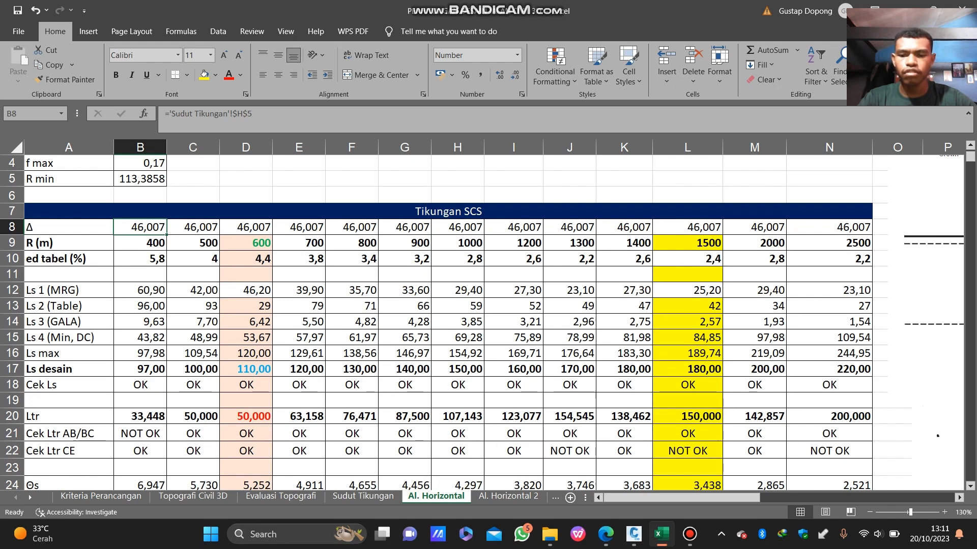
scroll(957, 482, down, 2)
scroll(956, 482, up, 1)
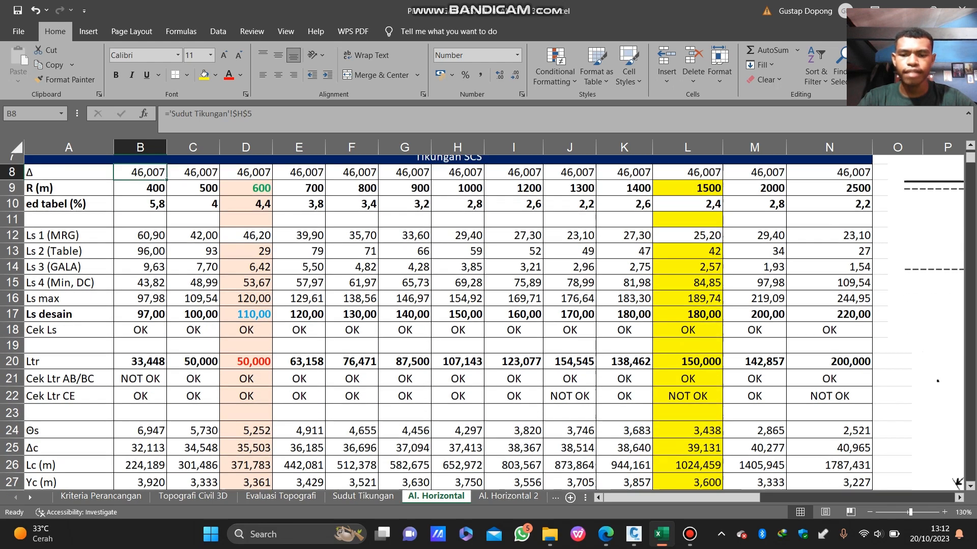
scroll(957, 482, up, 2)
scroll(956, 482, down, 1)
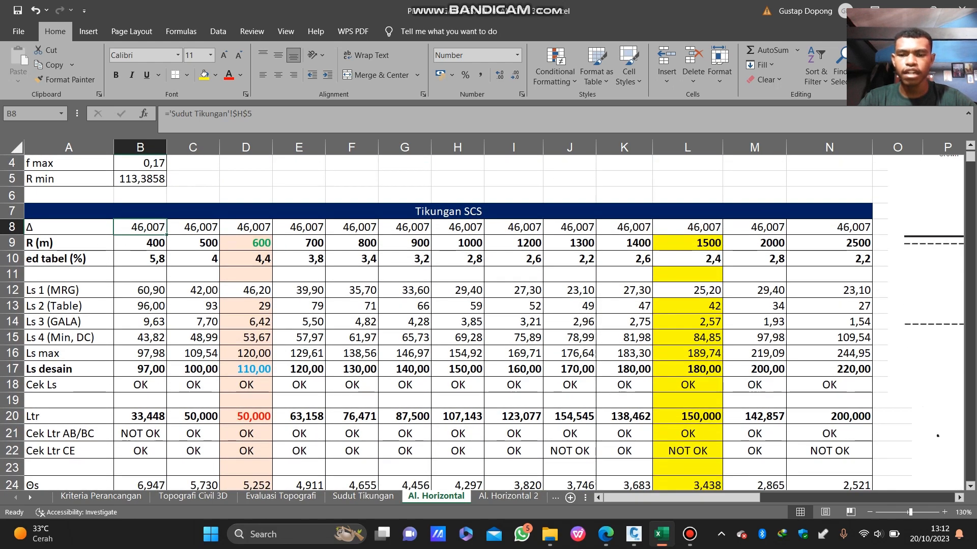
scroll(956, 483, down, 1)
scroll(956, 482, up, 1)
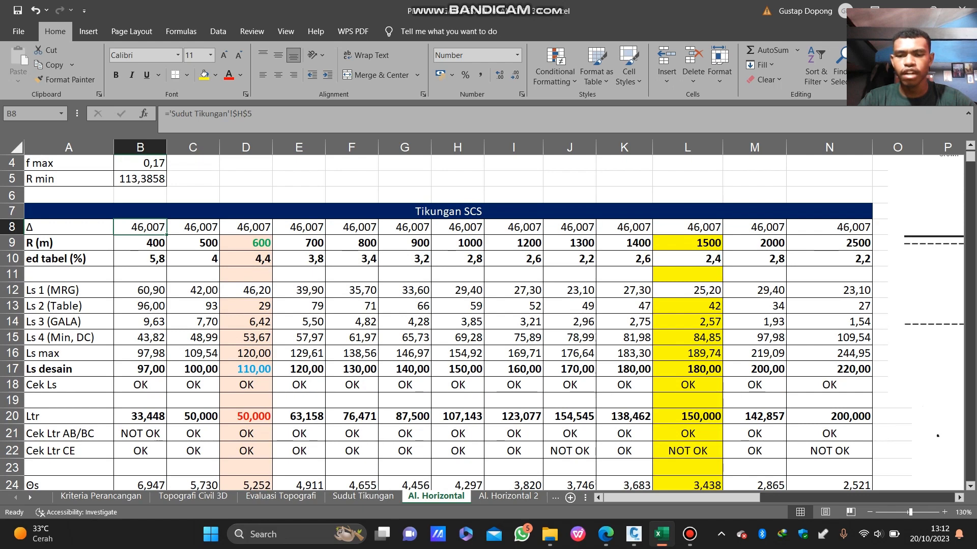
Step: Examine the R 600 m column of the Tikungan SCS table through Cek A and CEK d, including the d (A-PI1) formula
click(246, 244)
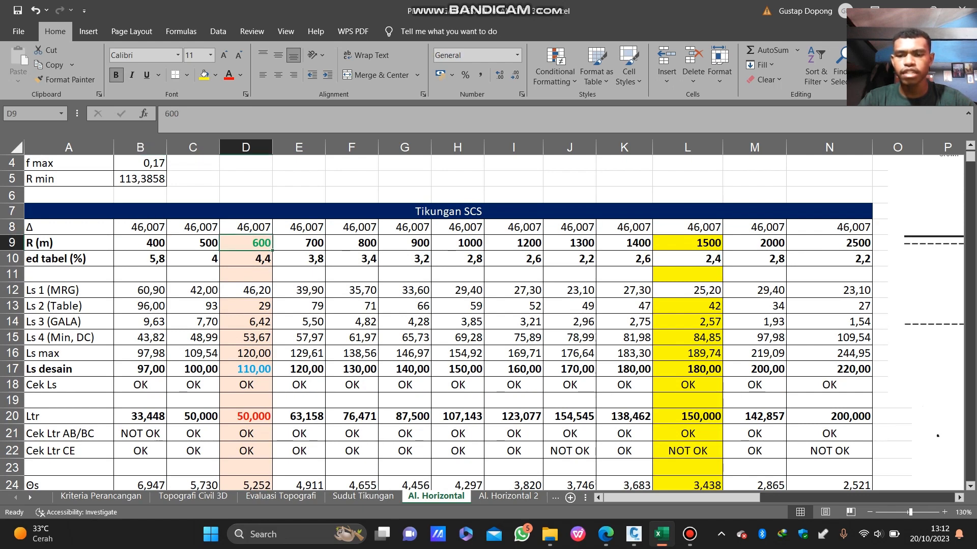
scroll(487, 322, down, 7)
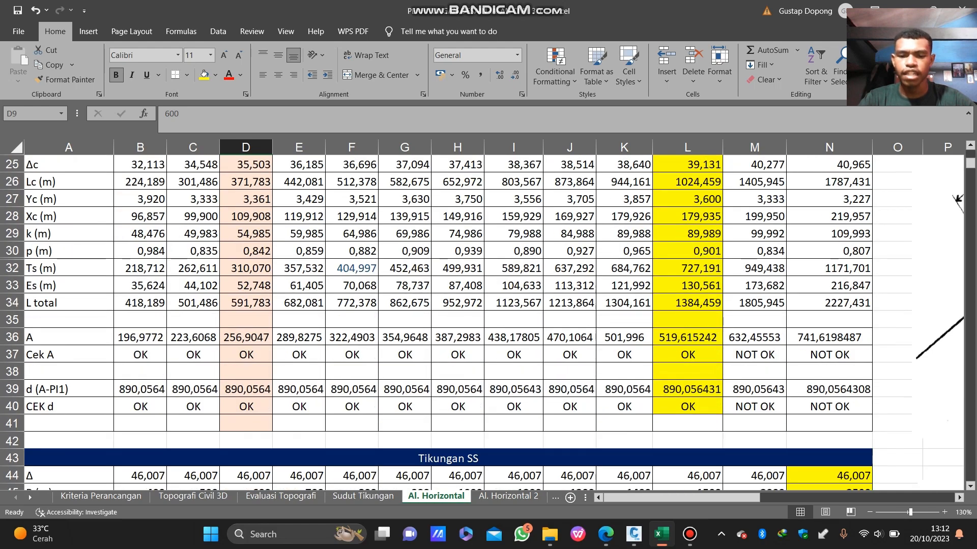
scroll(487, 322, up, 8)
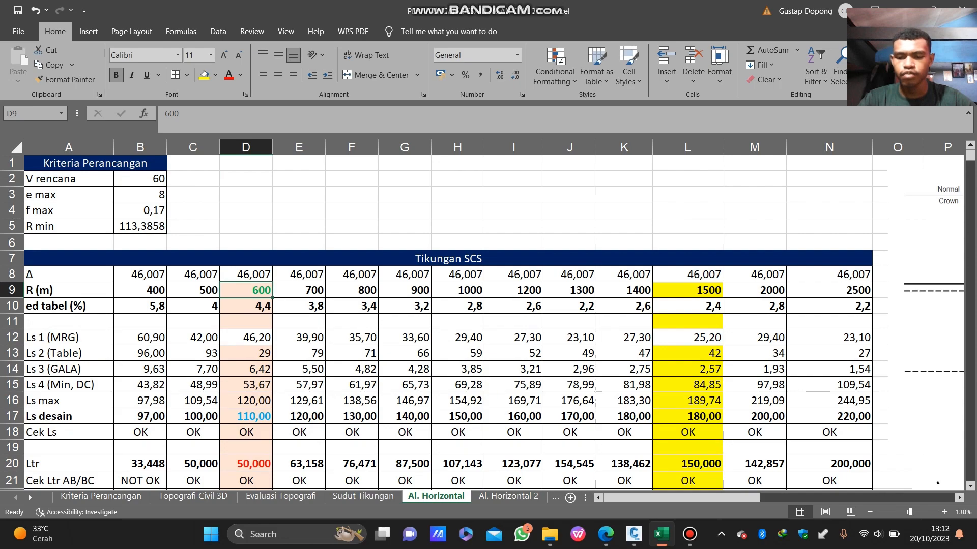
scroll(29, 495, down, 1)
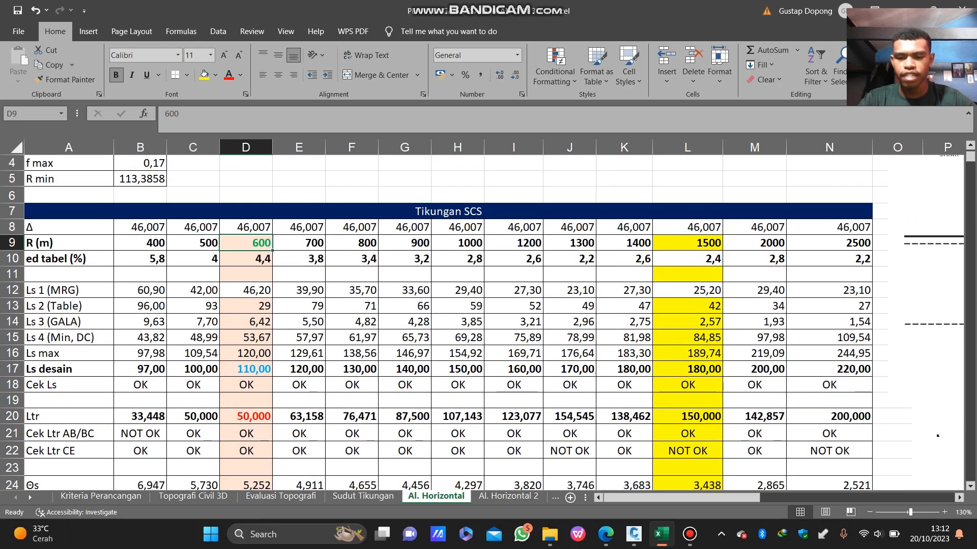
scroll(29, 494, down, 7)
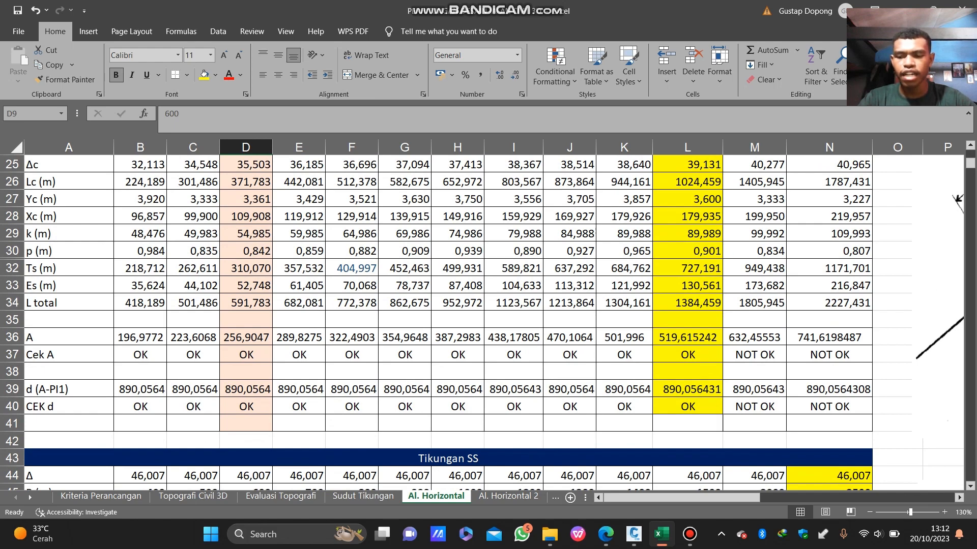
double_click(246, 389)
key(Escape)
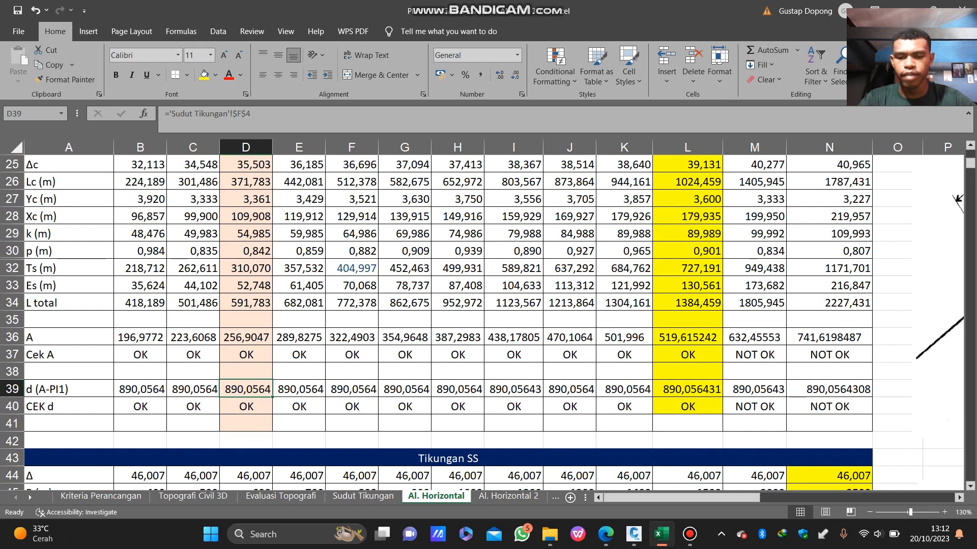
Step: Trace the d (A-PI1) value to the distance formulas on the Sudut Tikungan sheet, and return to Al. Horizontal
click(363, 496)
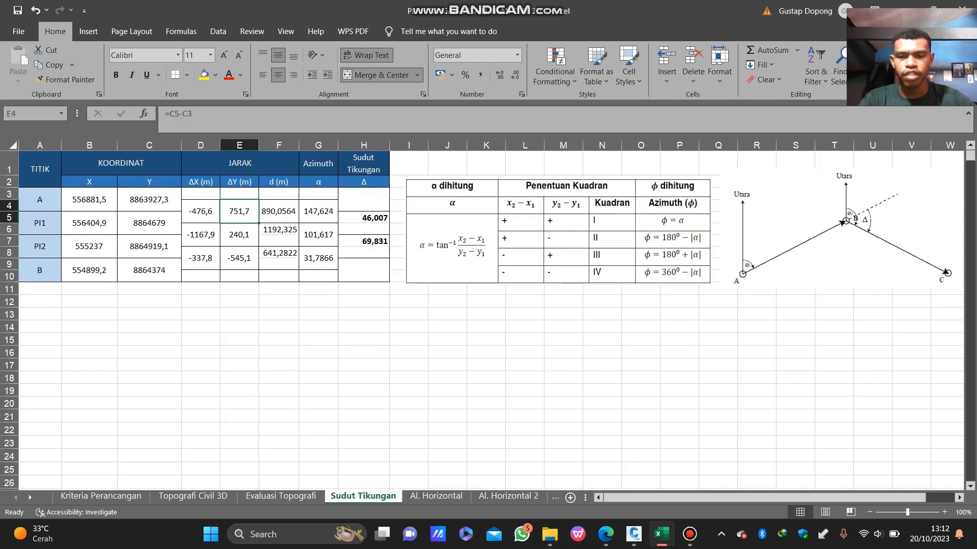
click(278, 211)
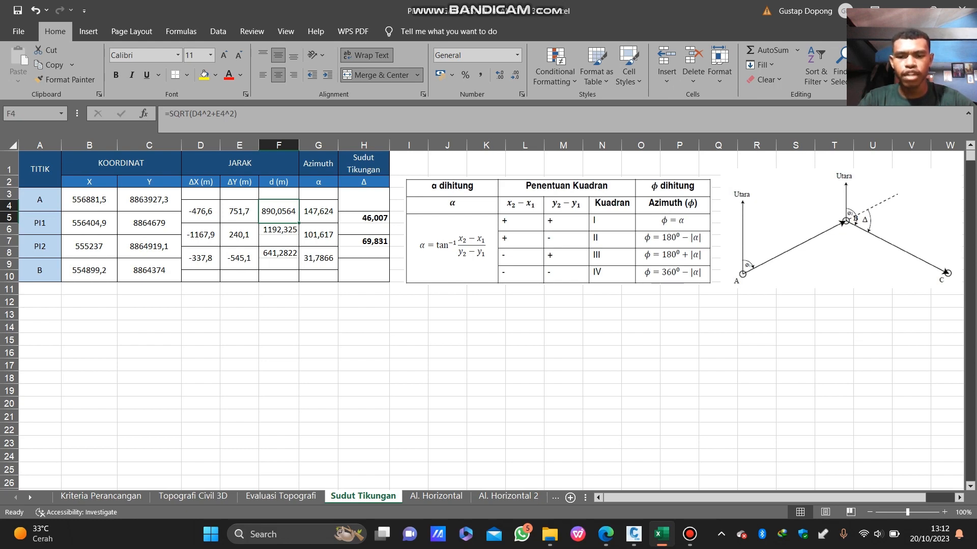
click(278, 241)
key(ctrl+Page_Down)
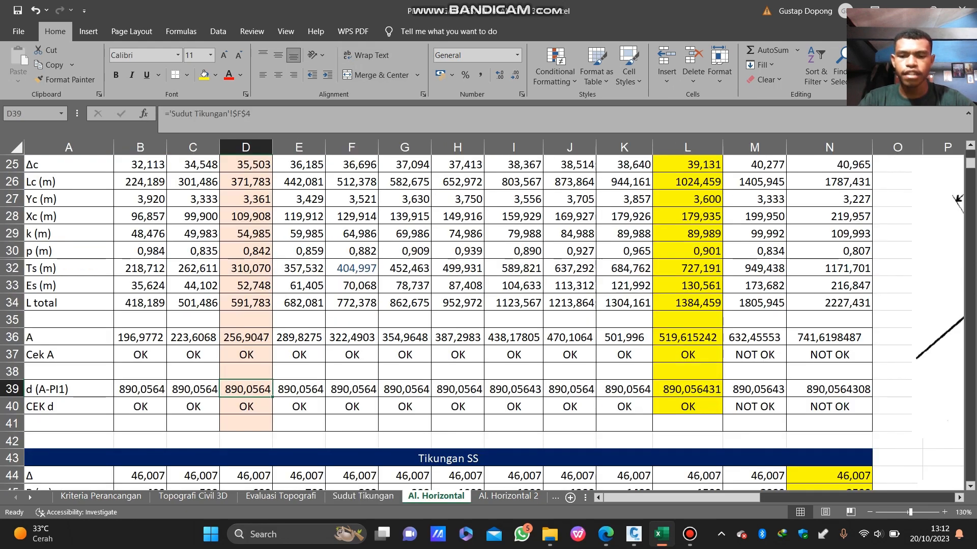
Step: Look up the superelevation rate for R 600 m at a 60 km/h design speed in Table 3-10a of the PDF
scroll(488, 321, up, 7)
scroll(489, 320, up, 1)
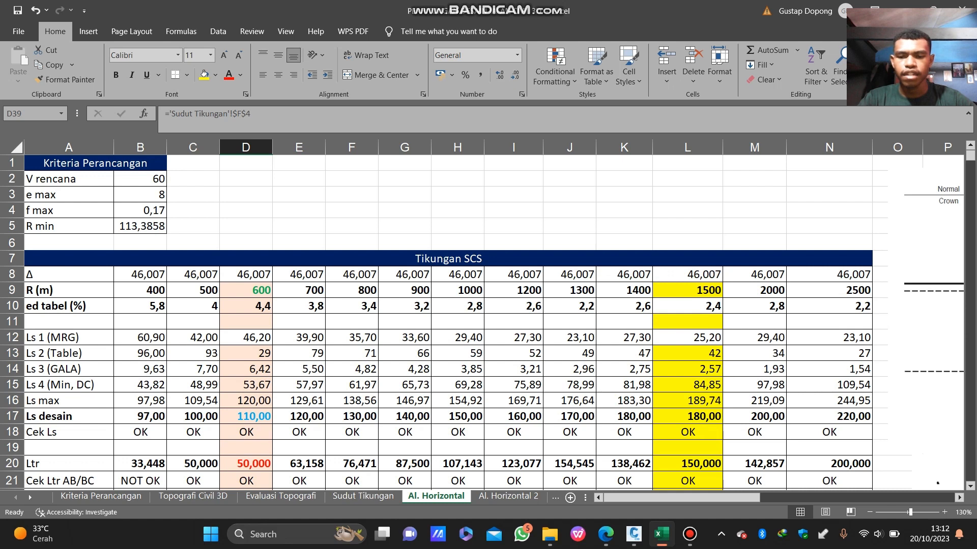
click(246, 290)
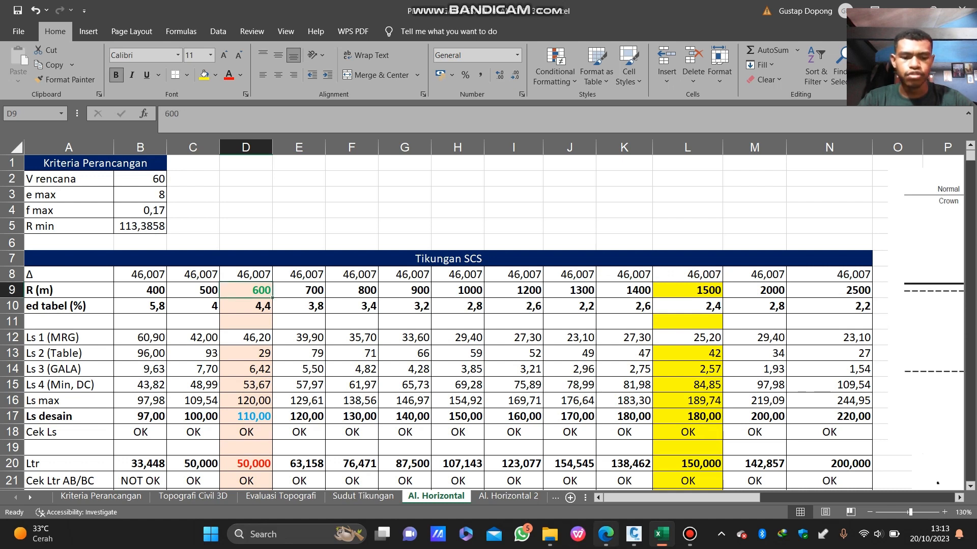
mouse_move(606, 534)
click(603, 465)
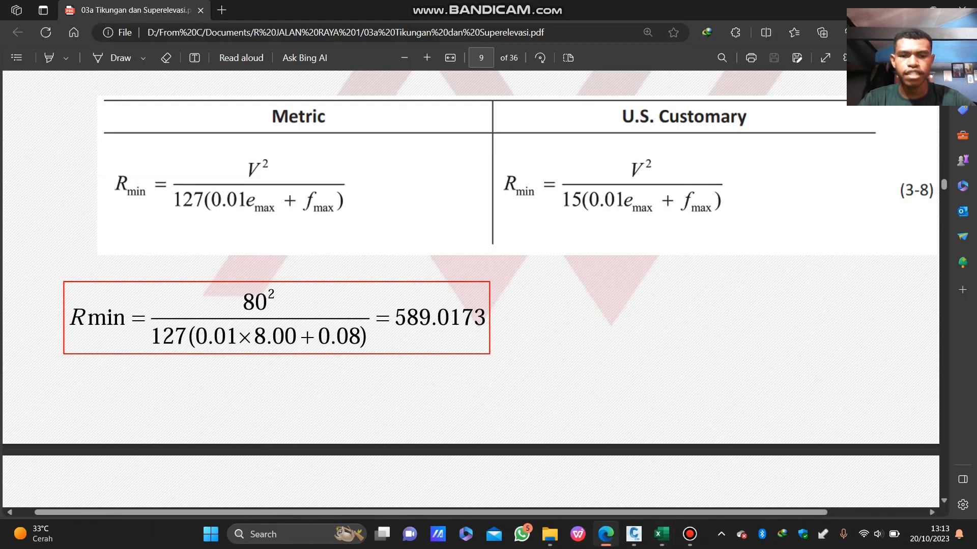
scroll(471, 290, down, 10)
scroll(471, 290, up, 11)
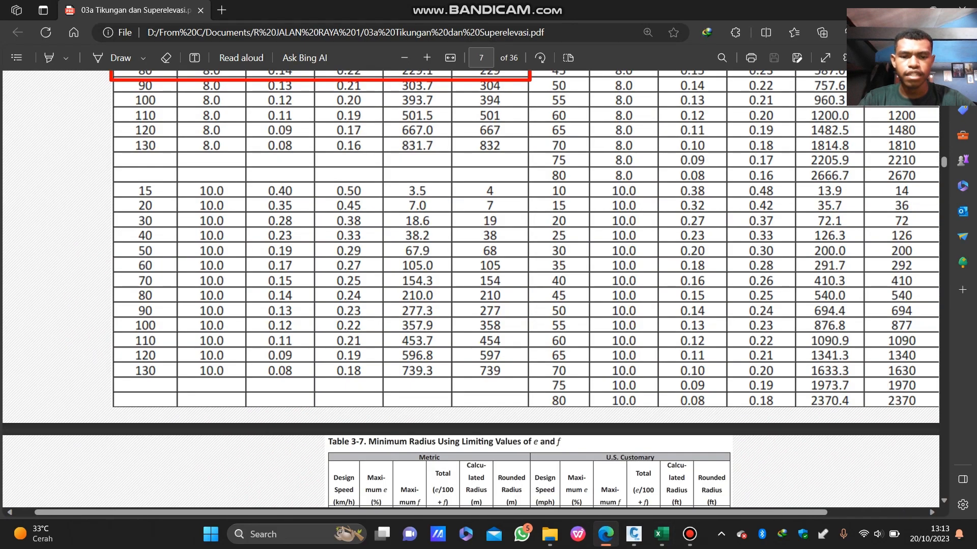
scroll(471, 290, down, 1)
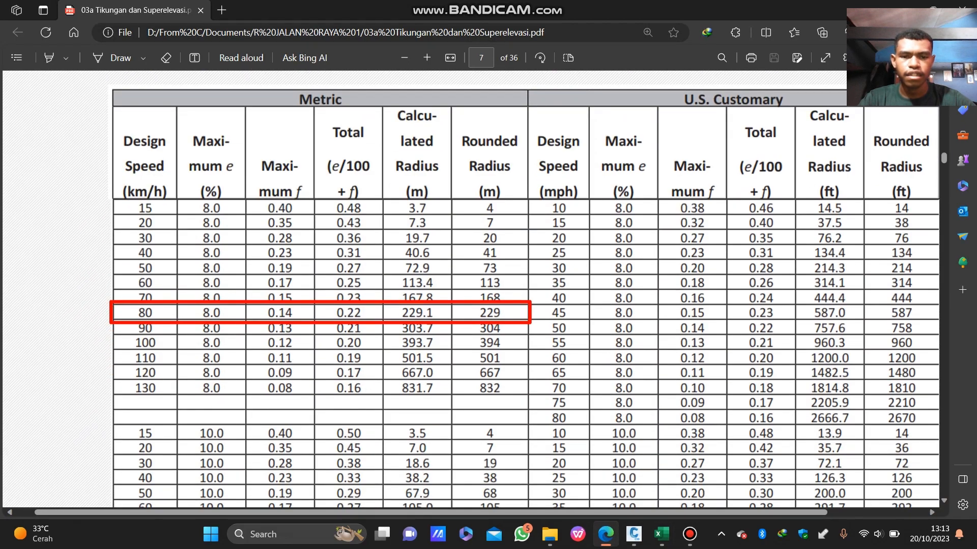
scroll(470, 290, down, 5)
ctrl+scroll(471, 290, down, 5)
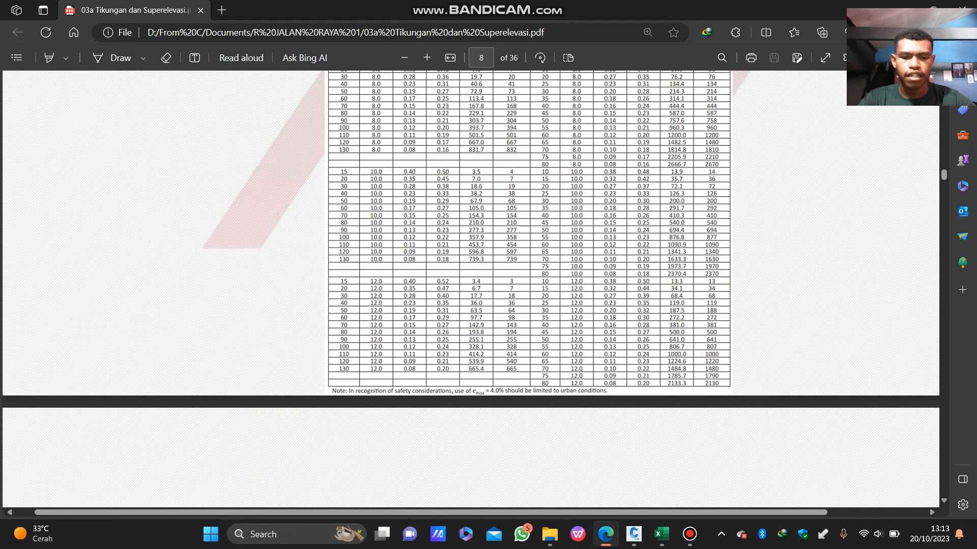
scroll(471, 290, down, 20)
scroll(471, 290, up, 3)
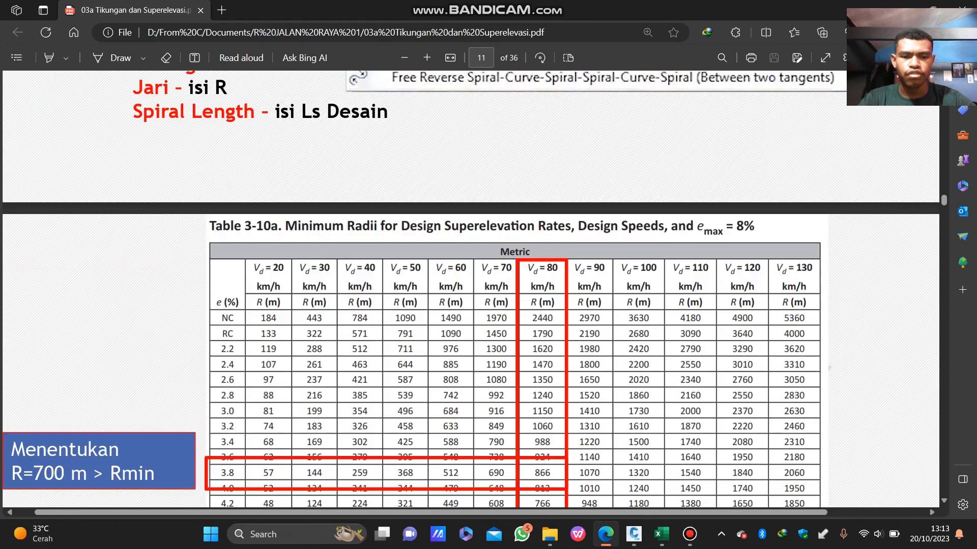
scroll(471, 290, down, 1)
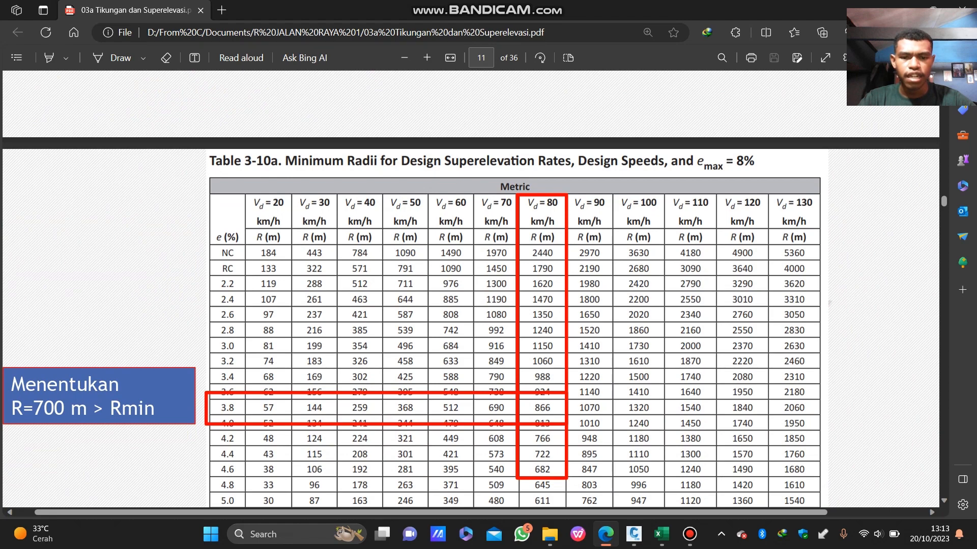
scroll(471, 290, down, 1)
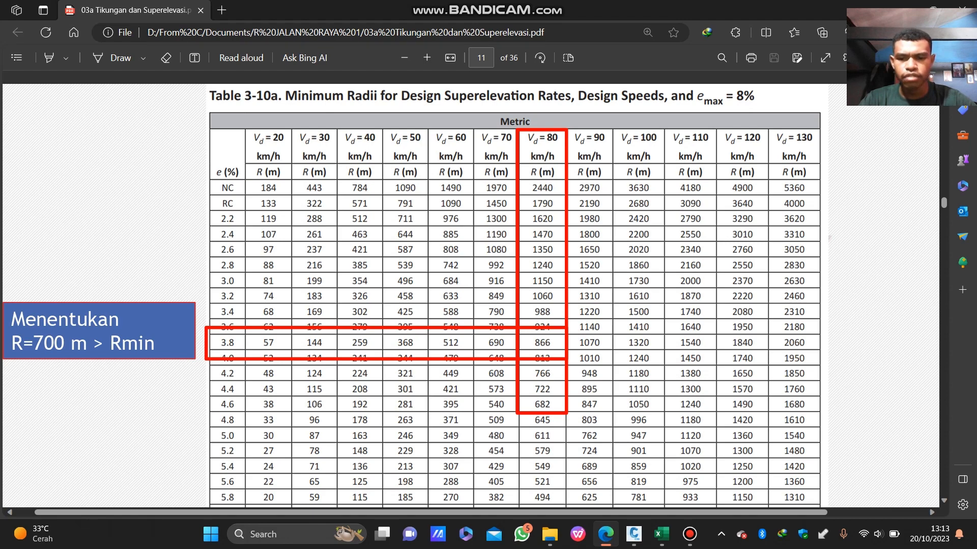
Step: Set the ed tabel value in the R 600 m column (D10) of the Tikungan SCS table to 3,4
click(662, 534)
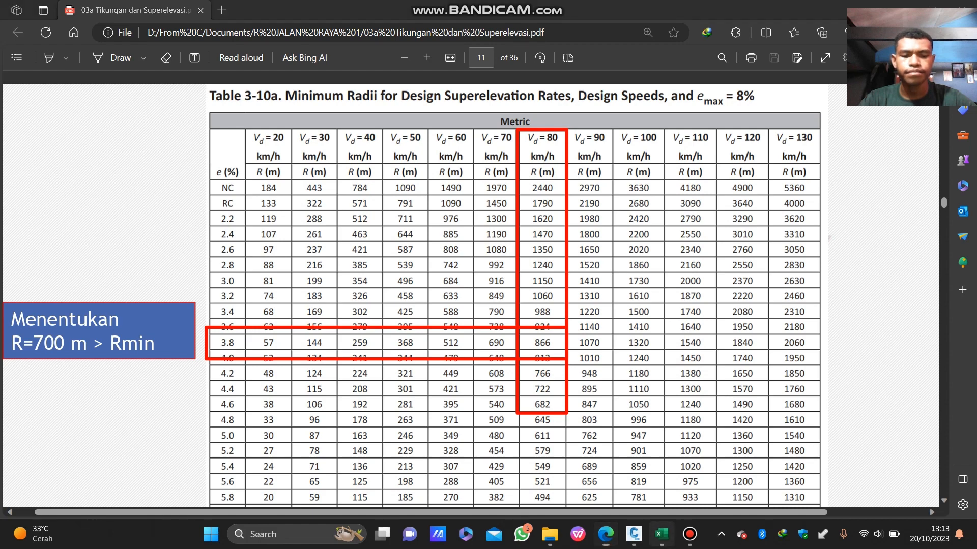
click(246, 306)
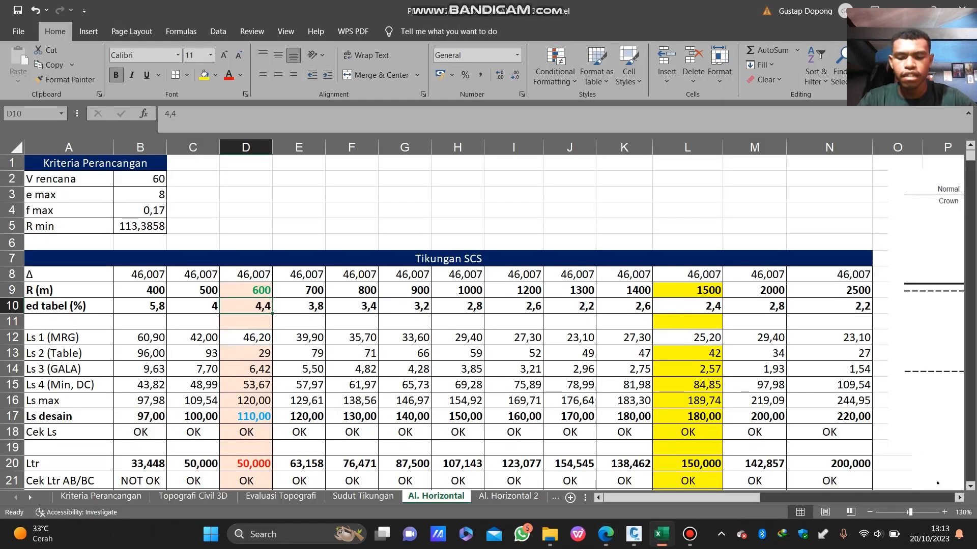
text(3,4)
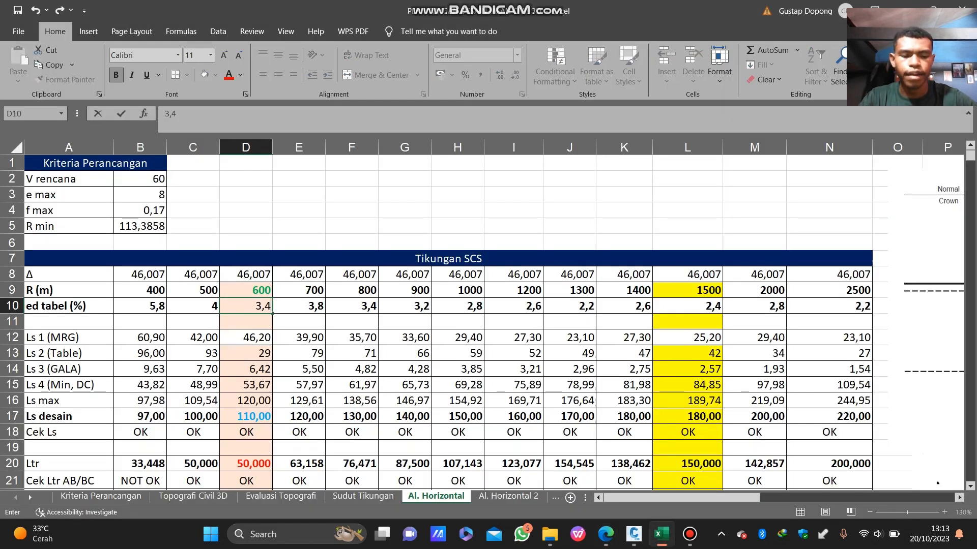
key(Return)
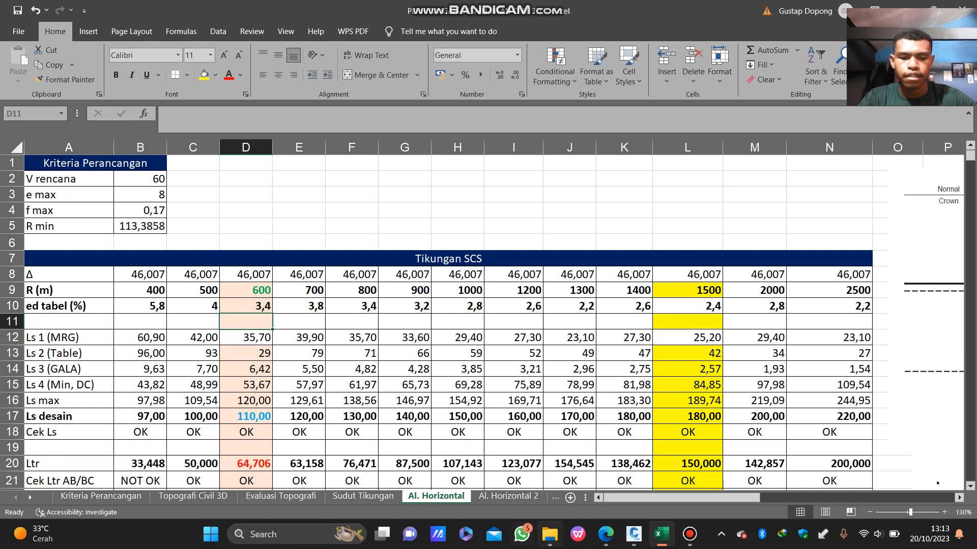
Step: Recheck Table 3-10a in the PDF and review the R 600 m column's results and checks in the Tikungan SCS table
key(alt+Tab)
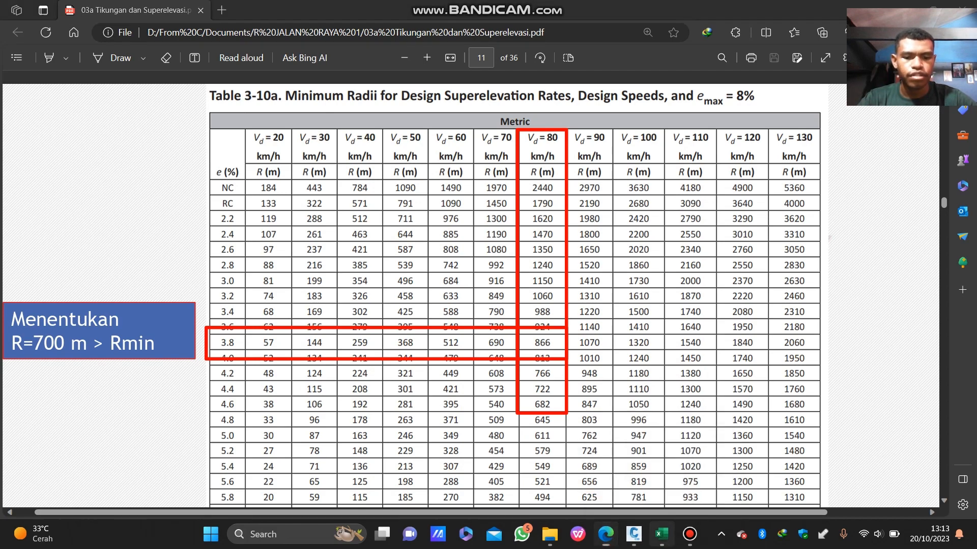
click(661, 534)
scroll(958, 455, down, 3)
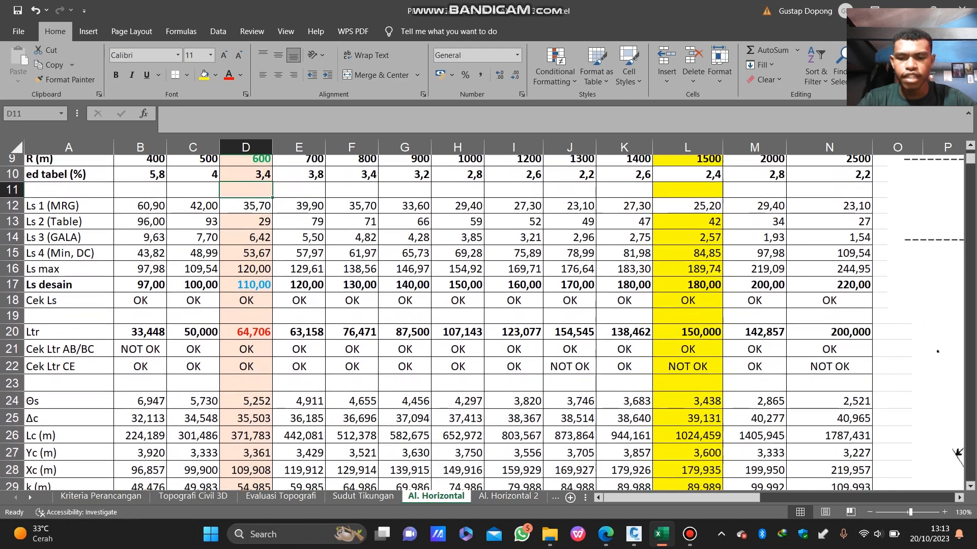
scroll(489, 320, down, 5)
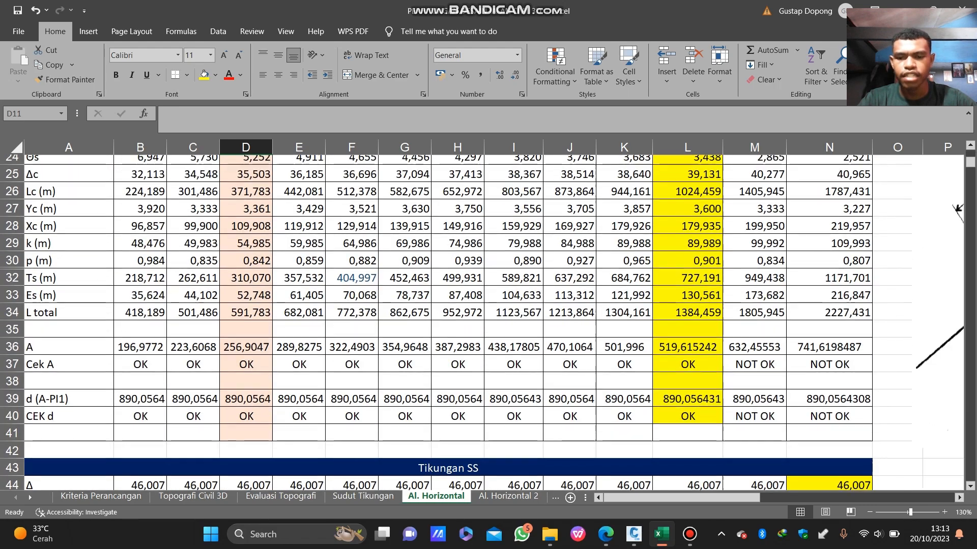
scroll(488, 320, up, 6)
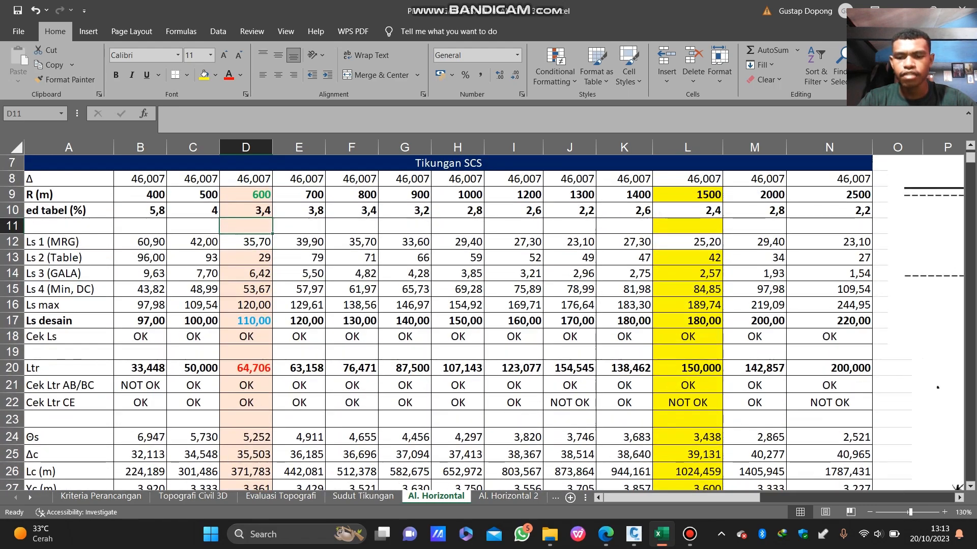
scroll(488, 321, up, 2)
scroll(489, 321, down, 1)
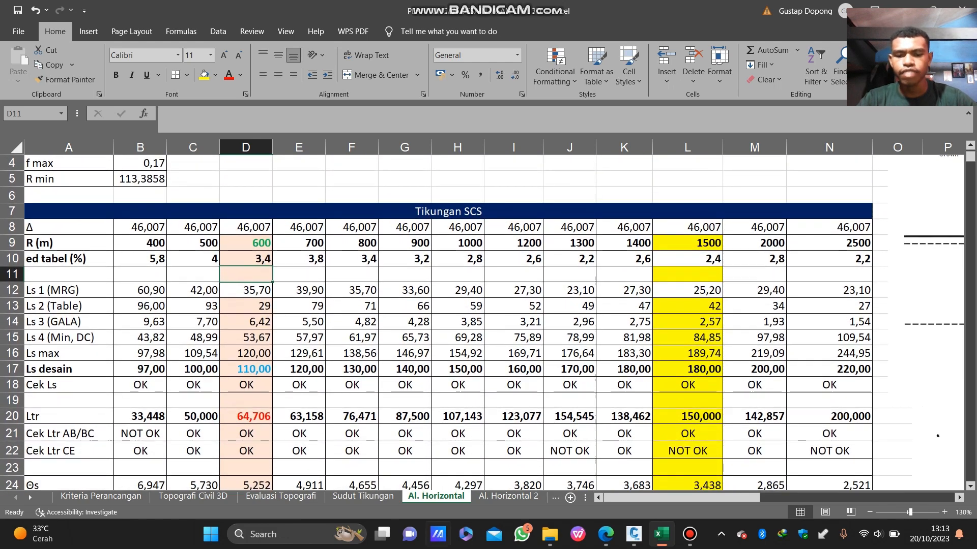
Step: Review the R 700 m column of the Tikungan SCS table on the Al. Horizontal 2 sheet, down to CEK d
key(ctrl+Page_Down)
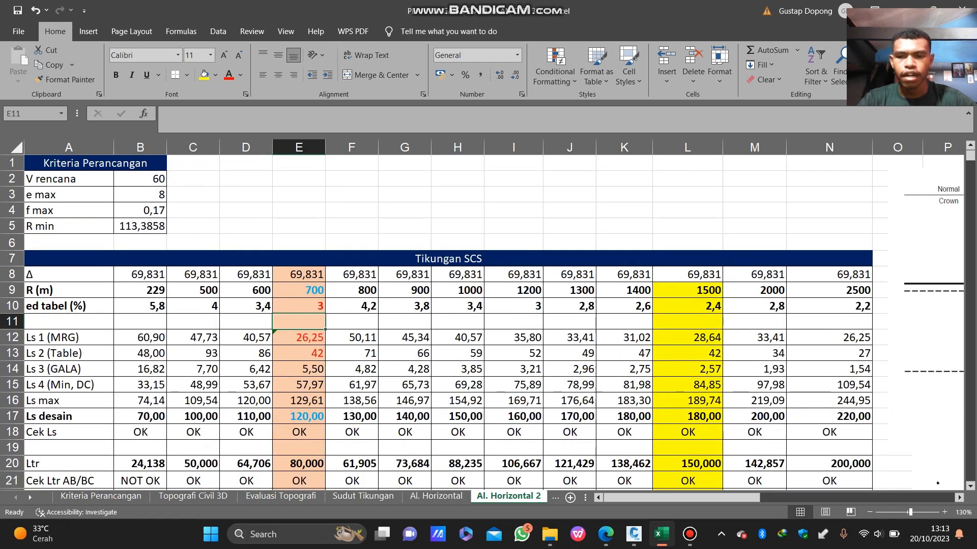
scroll(489, 320, down, 1)
scroll(488, 321, up, 1)
click(299, 290)
scroll(488, 321, down, 6)
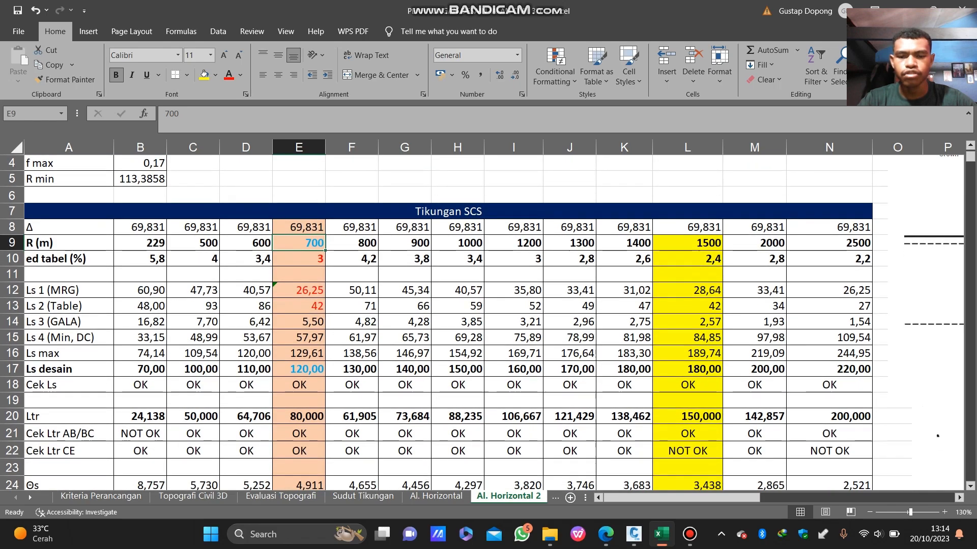
scroll(488, 320, down, 1)
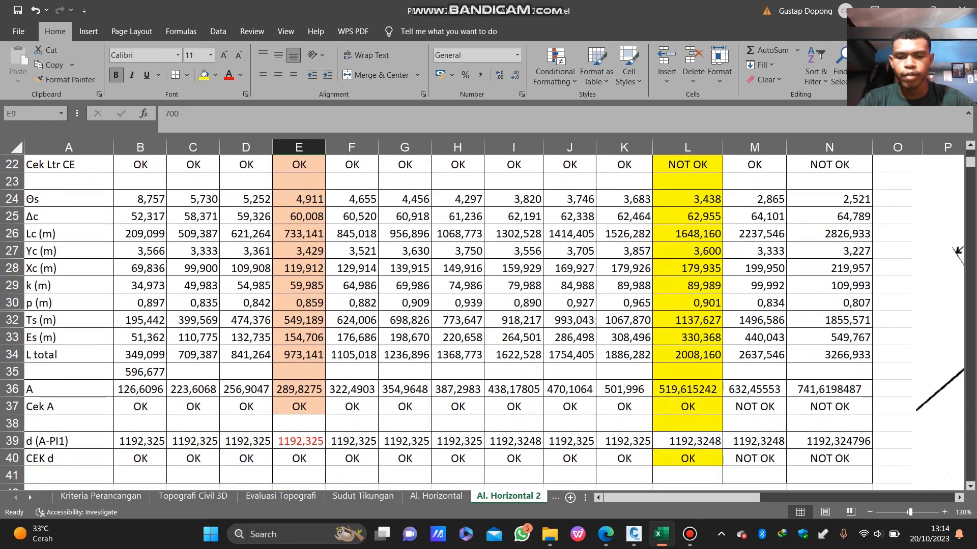
scroll(488, 320, up, 6)
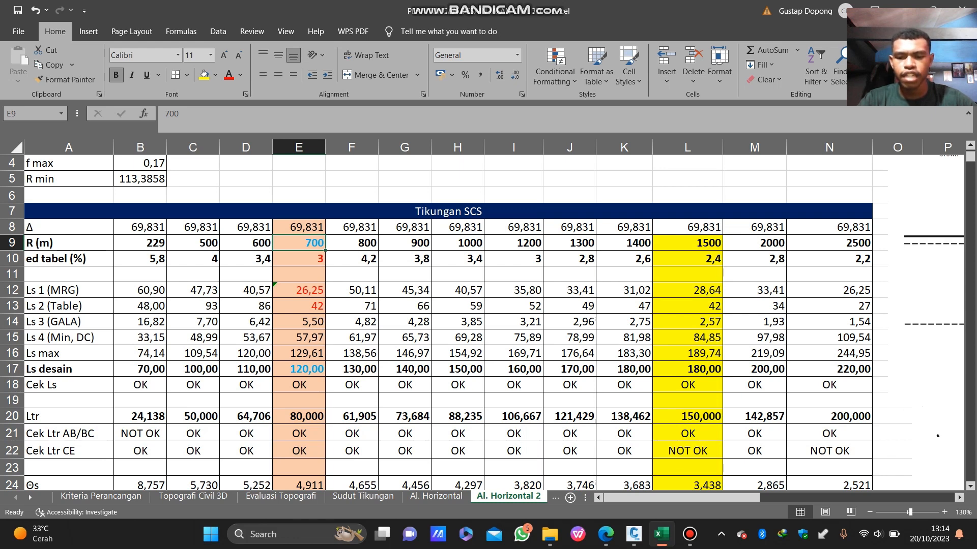
Step: Open the Ls 1 (MRG) formula in the R 700 m column (E12) to inspect its terms
scroll(32, 143, up, 1)
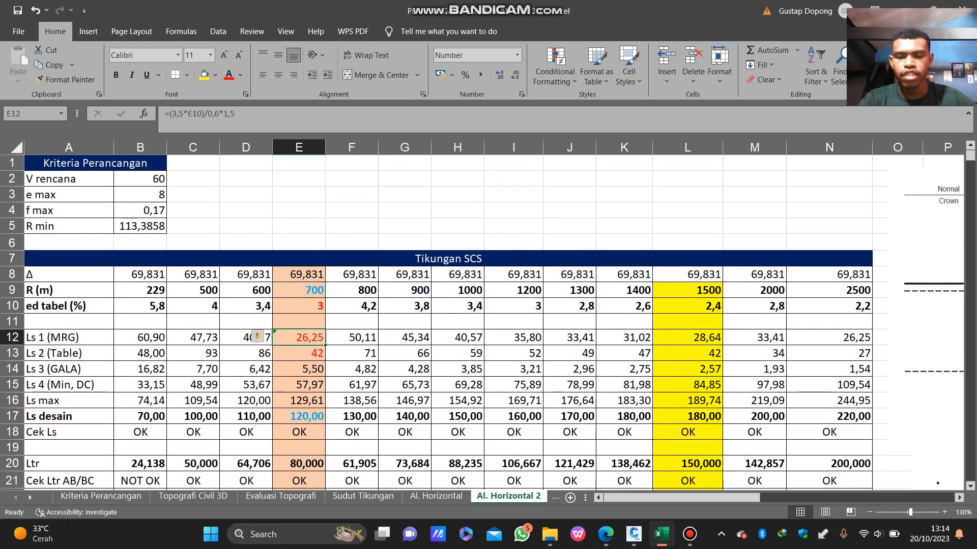
double_click(290, 337)
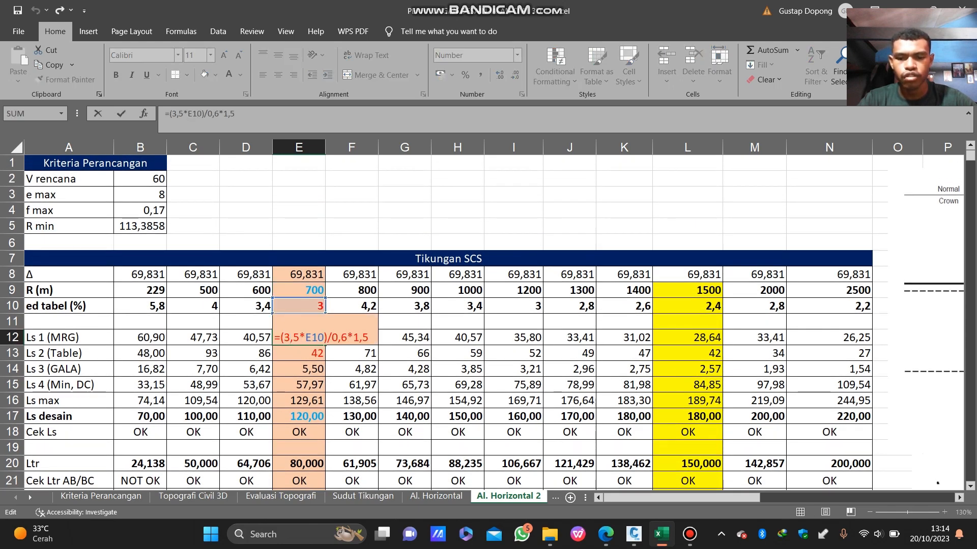
mouse_move(661, 534)
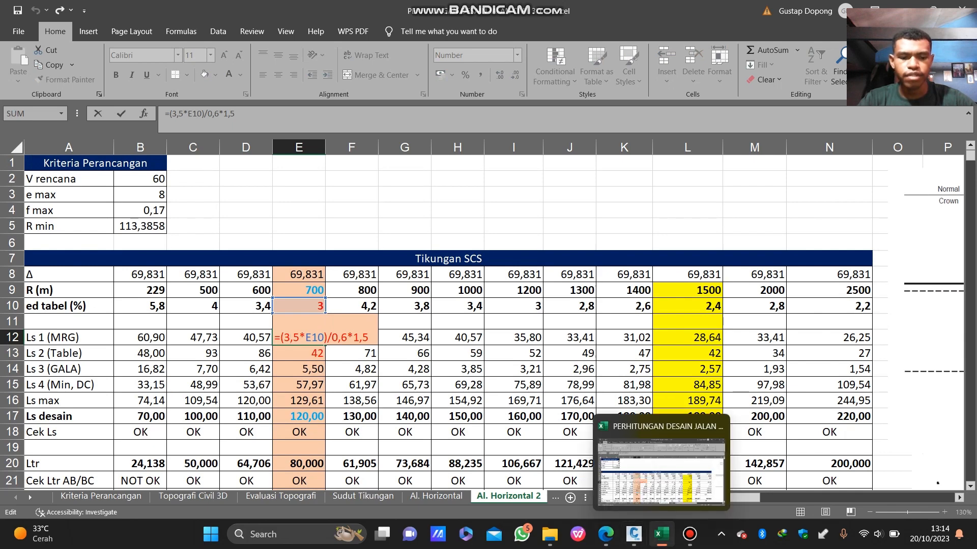
Step: Examine the PDF's maximum relative gradient table, the Table 3-16 lane adjustment factors and the metric Lr equation 3-23 behind the Ls 1 formula
click(606, 534)
scroll(471, 290, up, 5)
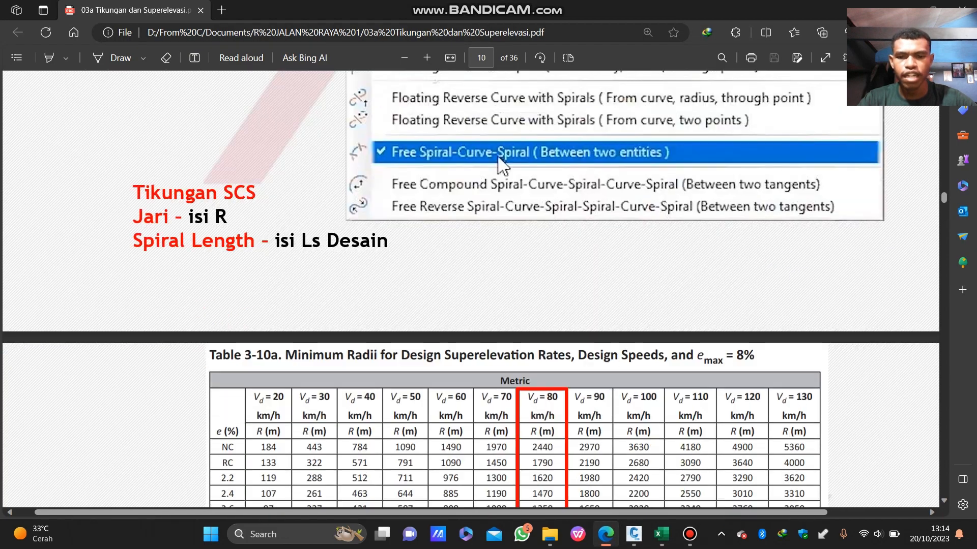
scroll(471, 290, down, 6)
scroll(471, 290, down, 20)
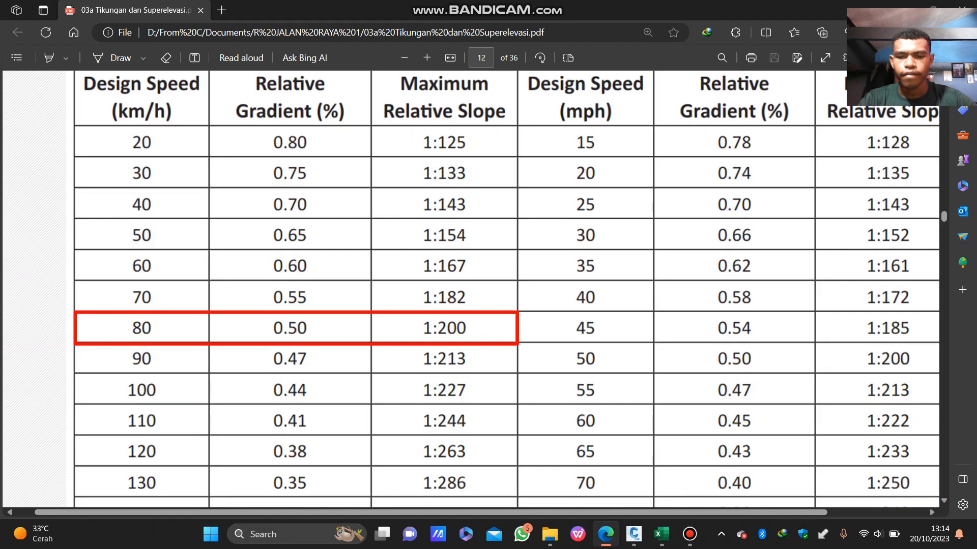
scroll(471, 290, up, 8)
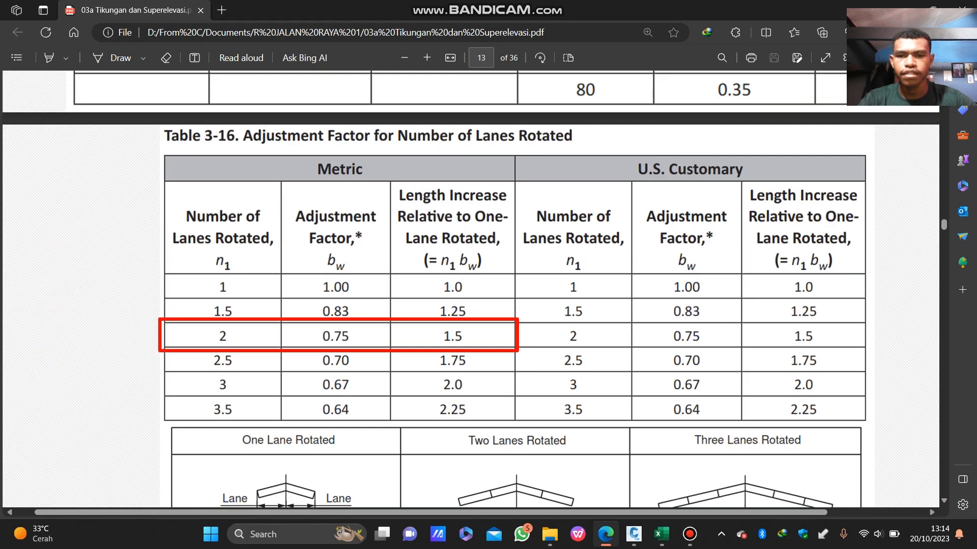
scroll(470, 290, down, 16)
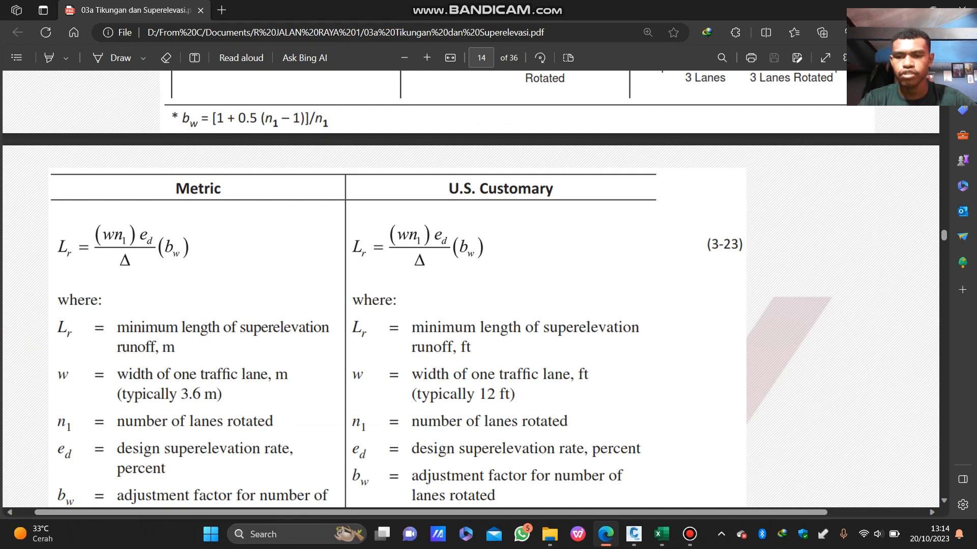
scroll(470, 290, up, 6)
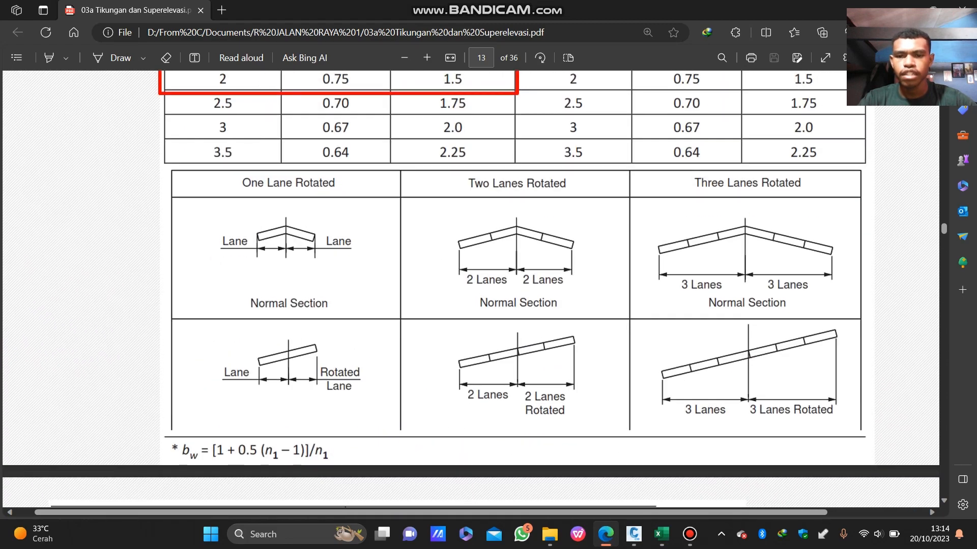
scroll(471, 290, up, 10)
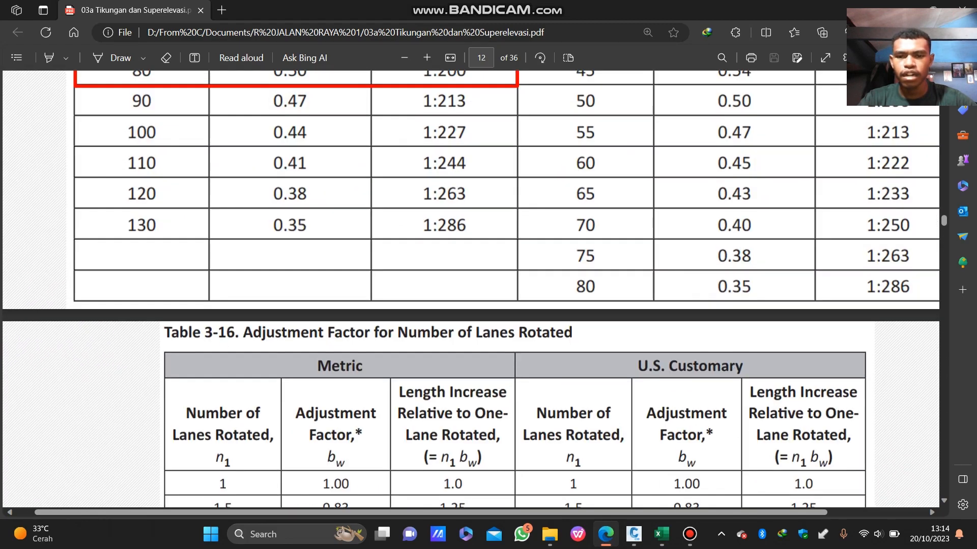
scroll(471, 290, up, 5)
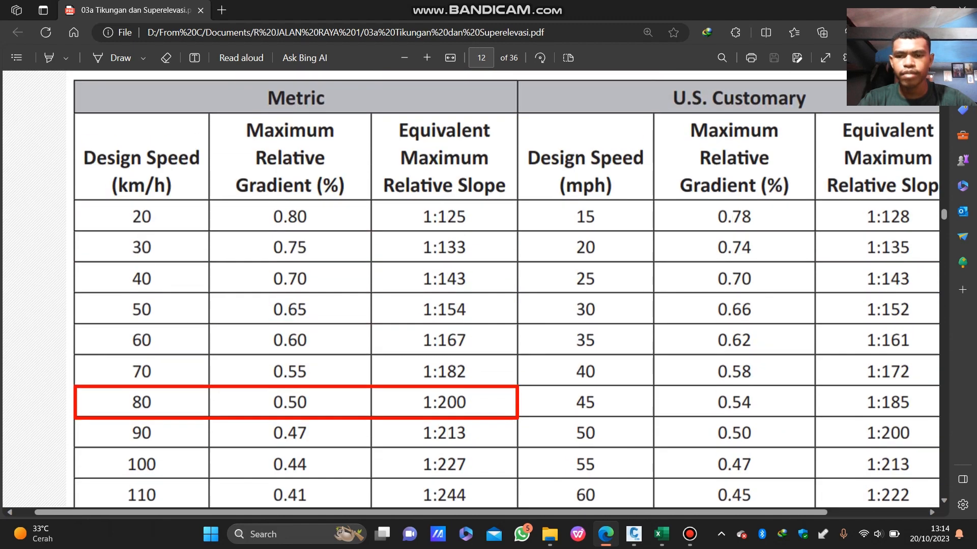
Step: Return to the workbook from the PDF's maximum relative gradient table and close the Ls 1 (MRG) formula in E12
scroll(471, 290, down, 1)
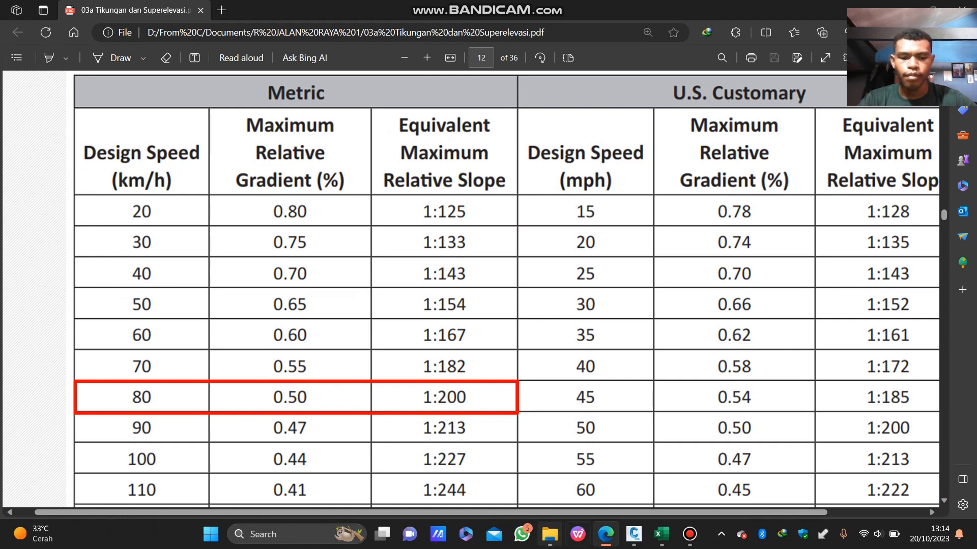
click(661, 534)
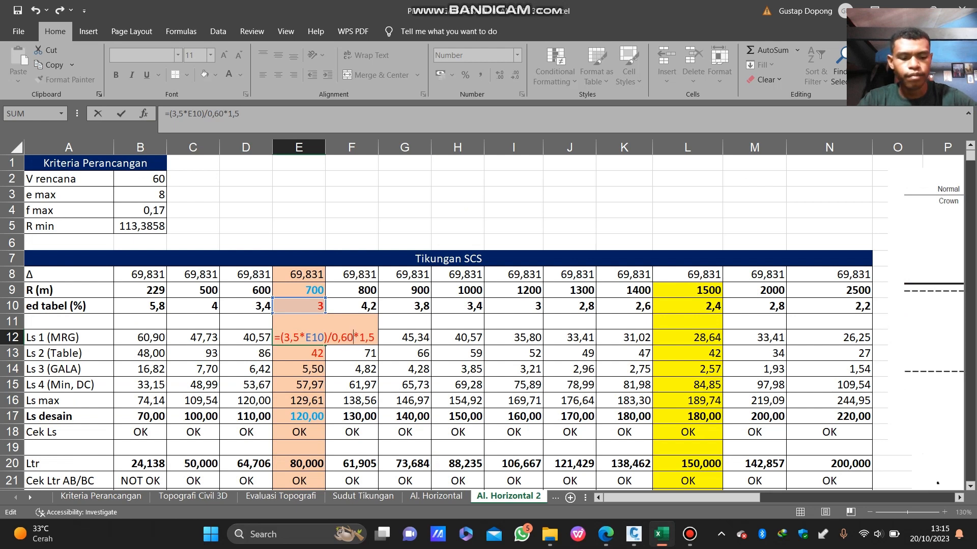
key(Return)
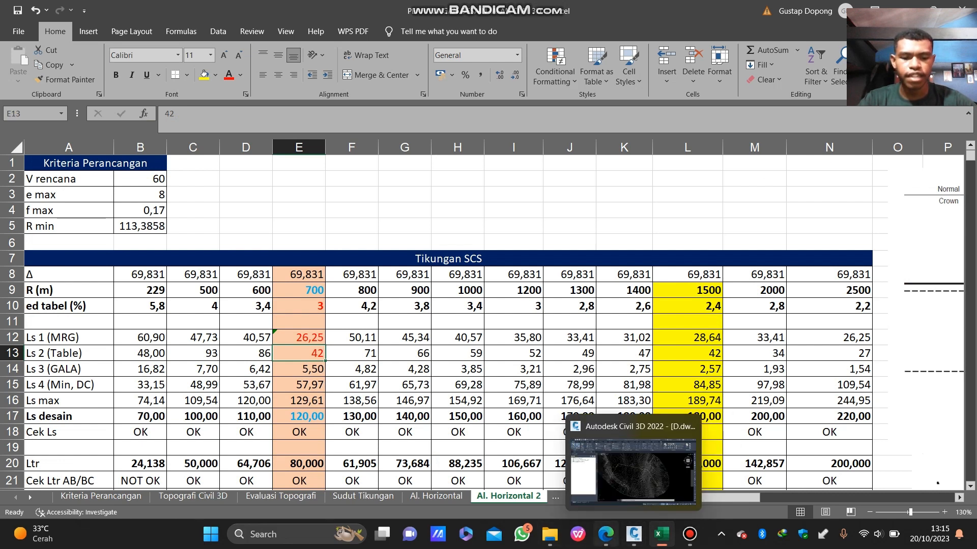
Step: Recheck the PDF's Table 3-10a and compare it with the ed tabel entry in the R 700 m column (E10)
click(604, 470)
key(Page_Up)
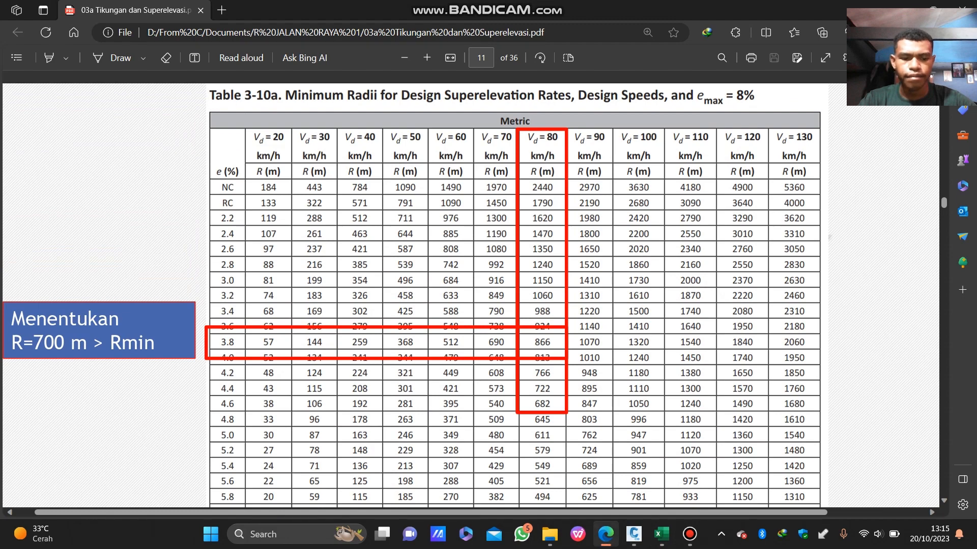
click(660, 534)
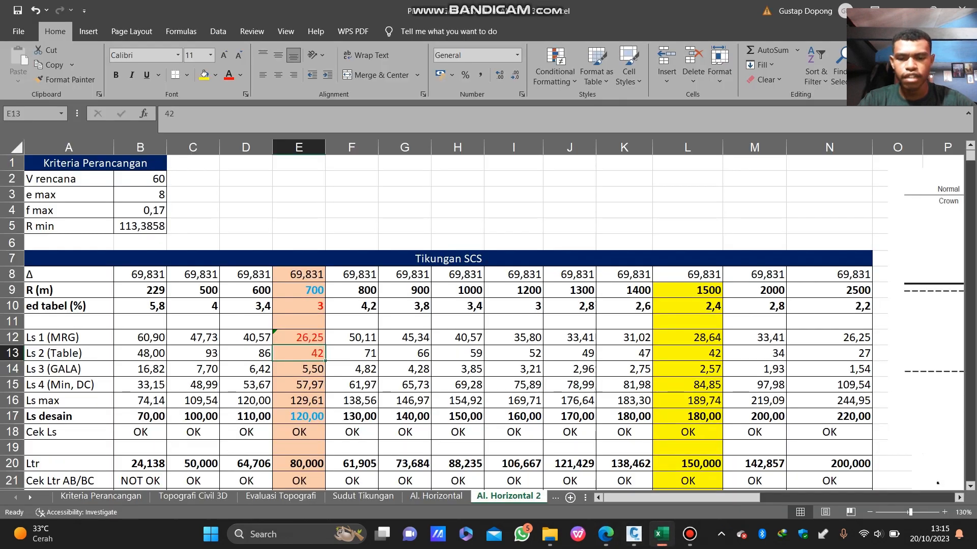
key(Up)
key(Up)
key(Up)
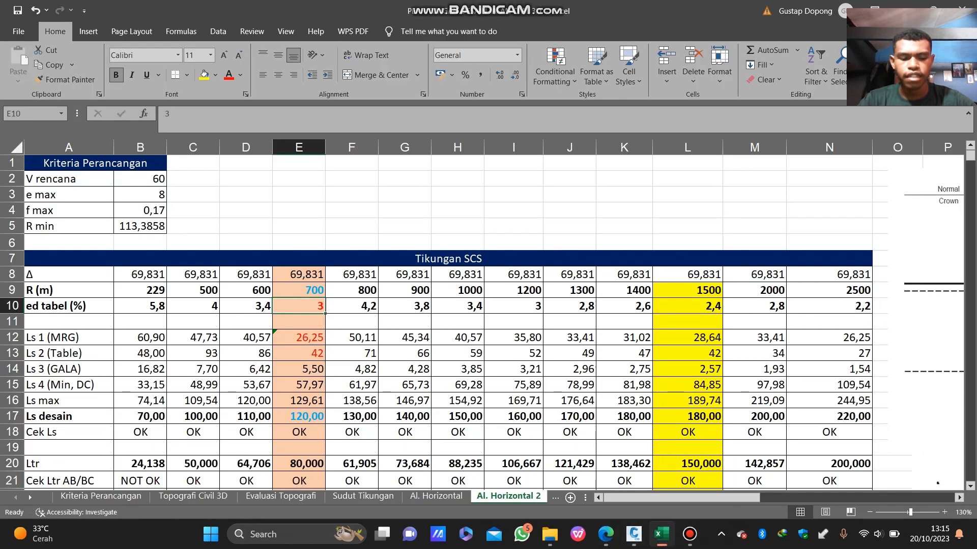
click(299, 321)
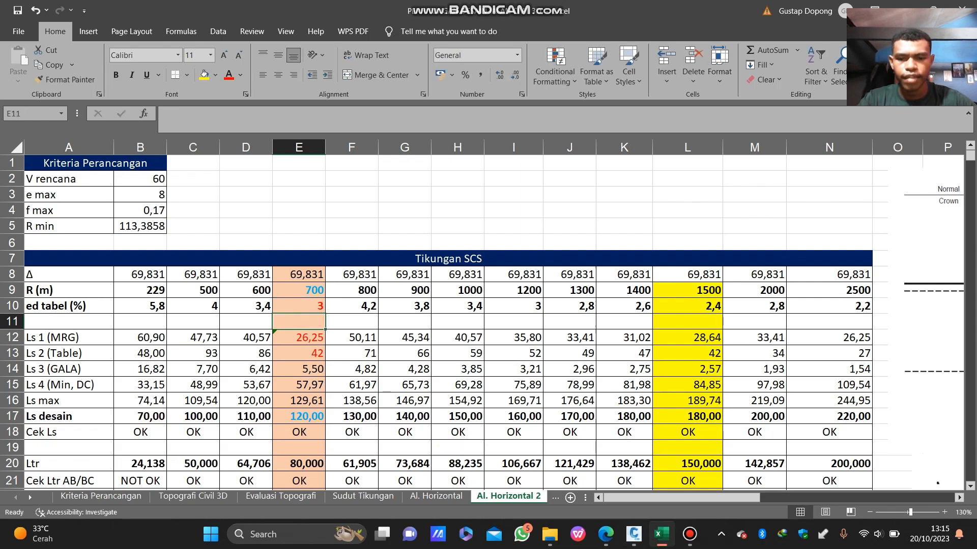
Step: Review the R 700 m column's spiral lengths, curve elements and checks on the Al. Horizontal 2 sheet, down to CEK d
scroll(956, 487, down, 2)
scroll(488, 321, down, 6)
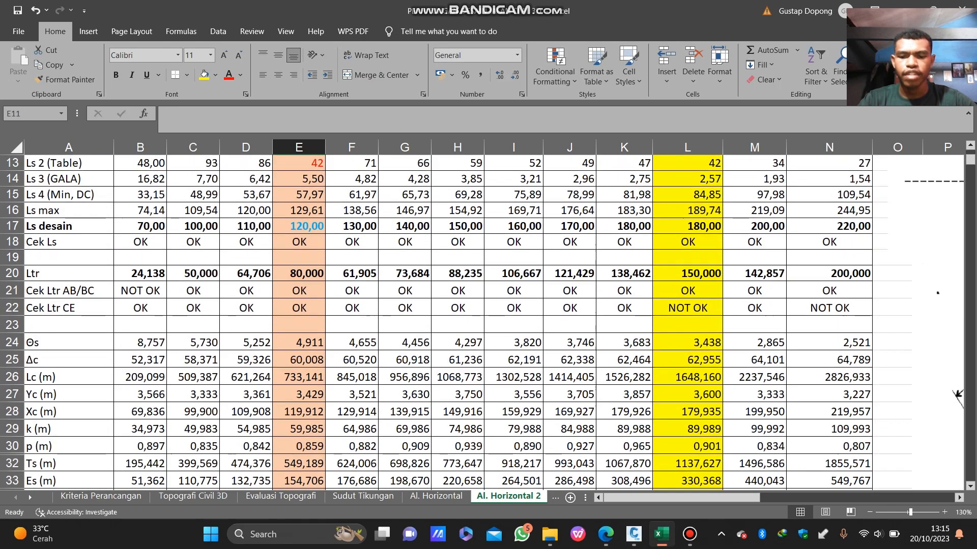
scroll(488, 320, down, 3)
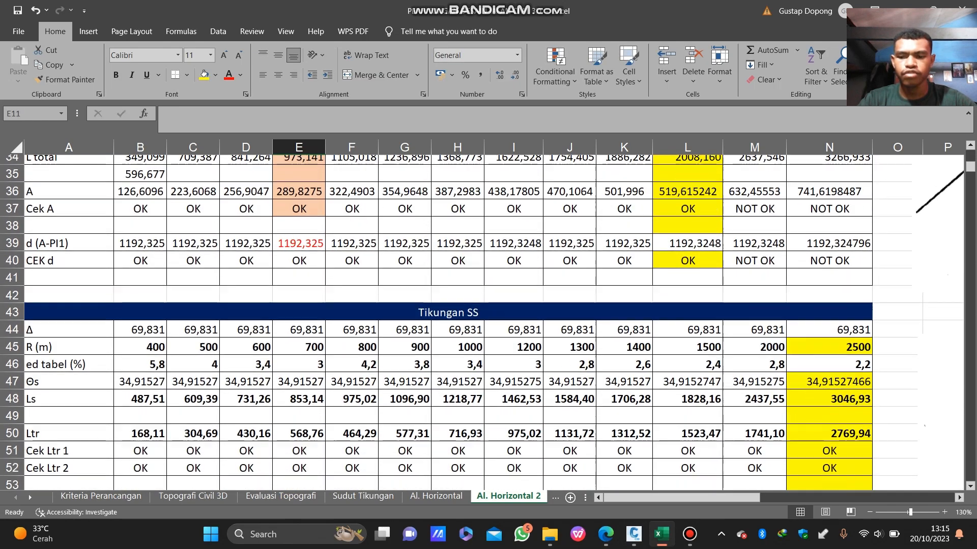
scroll(489, 320, up, 3)
scroll(489, 320, up, 7)
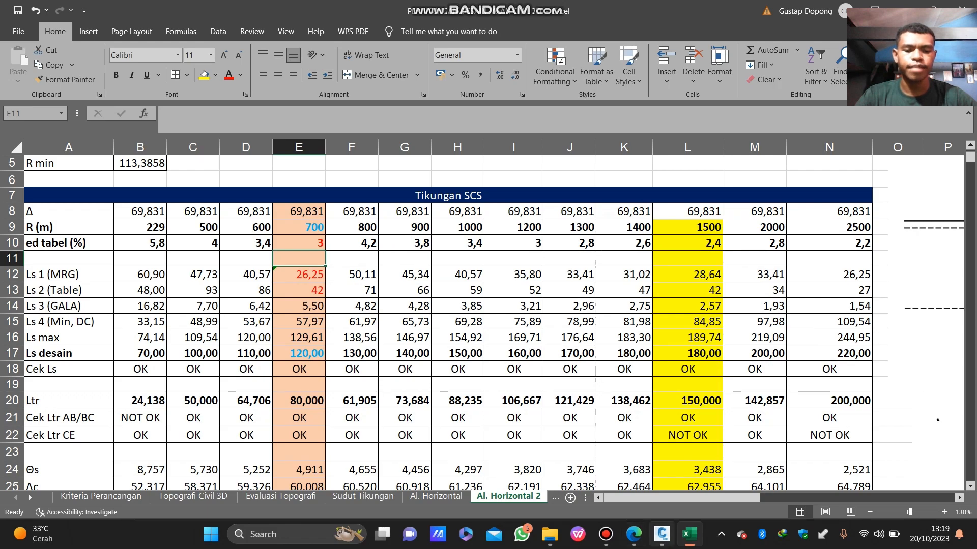
Step: Switch to Civil 3D and examine the TRASE JALAN alignment around its two bends
click(662, 534)
scroll(534, 326, down, 5)
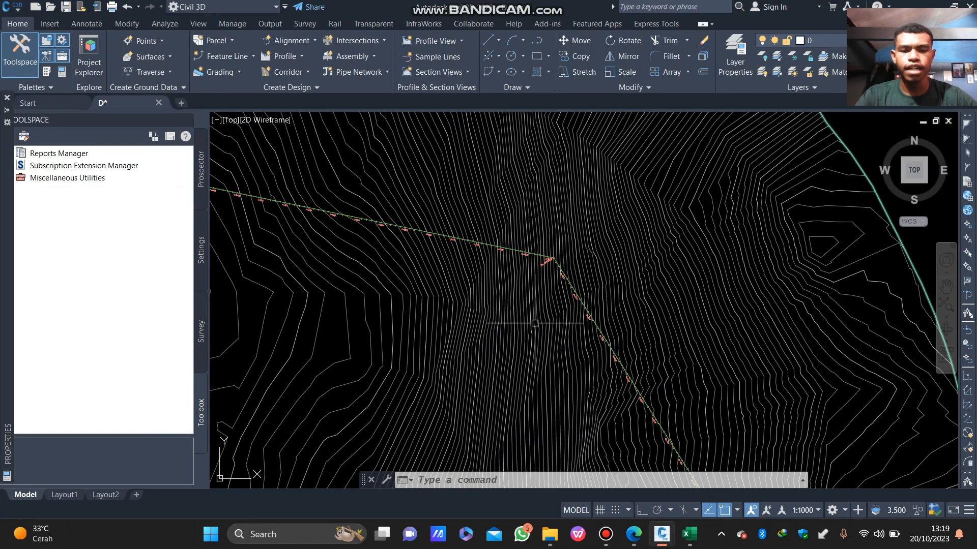
scroll(545, 279, up, 6)
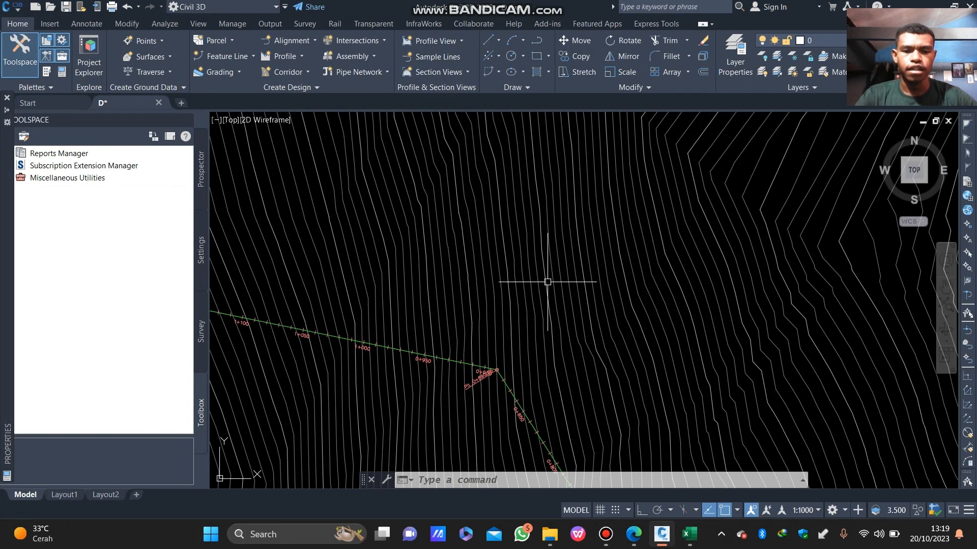
middle_drag(524, 371, 709, 300)
scroll(709, 300, down, 5)
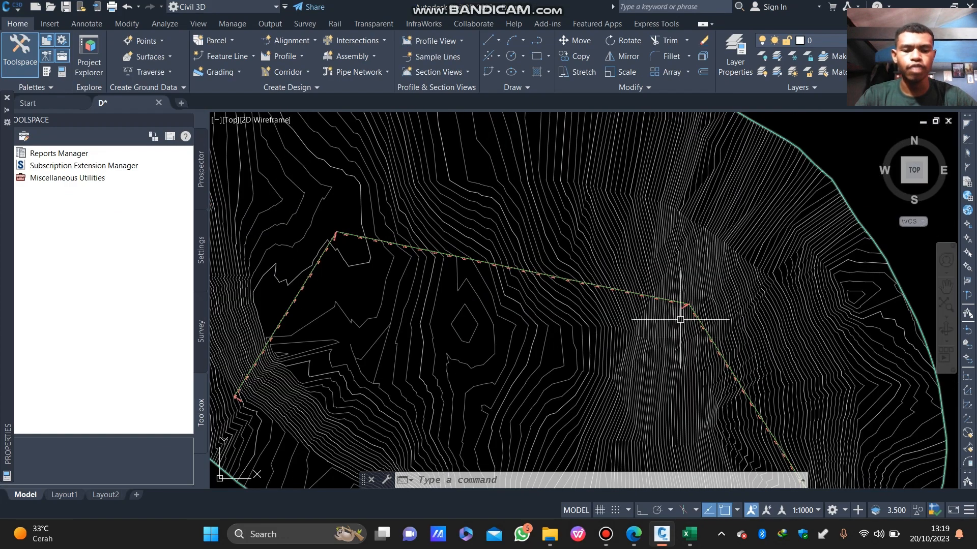
scroll(672, 329, up, 5)
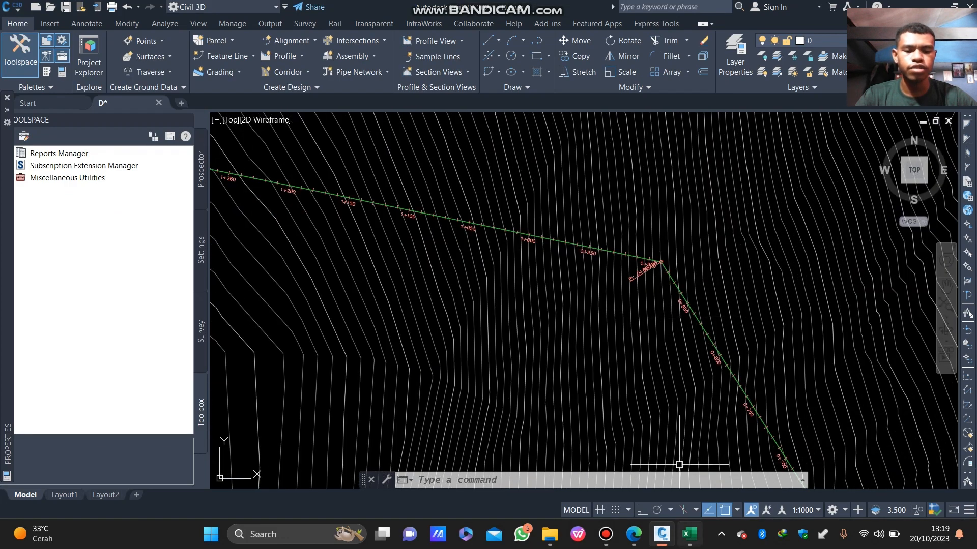
Step: Look up the R 600 m column's radius and Ls desain on the workbook's Al. Horizontal sheet, and return to Civil 3D
click(687, 534)
key(ctrl+Page_Up)
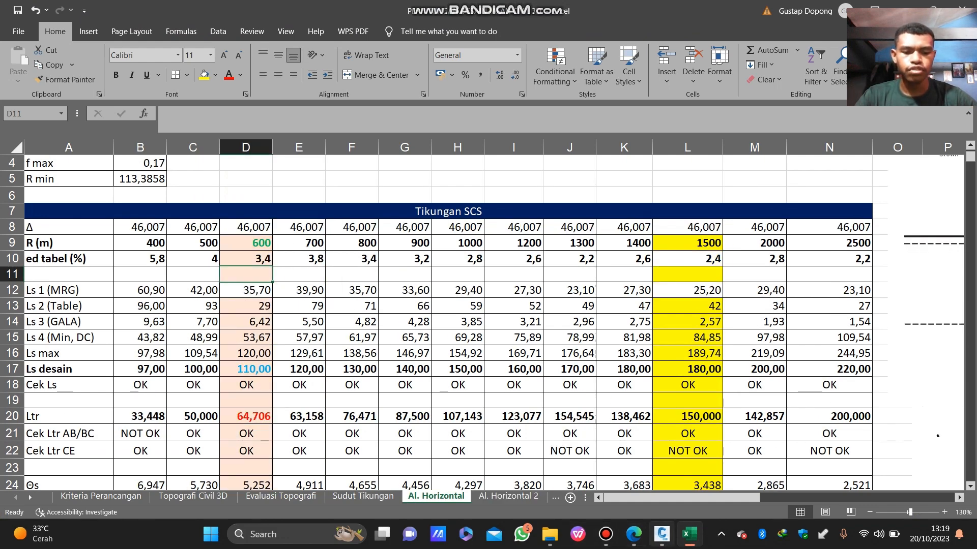
click(661, 534)
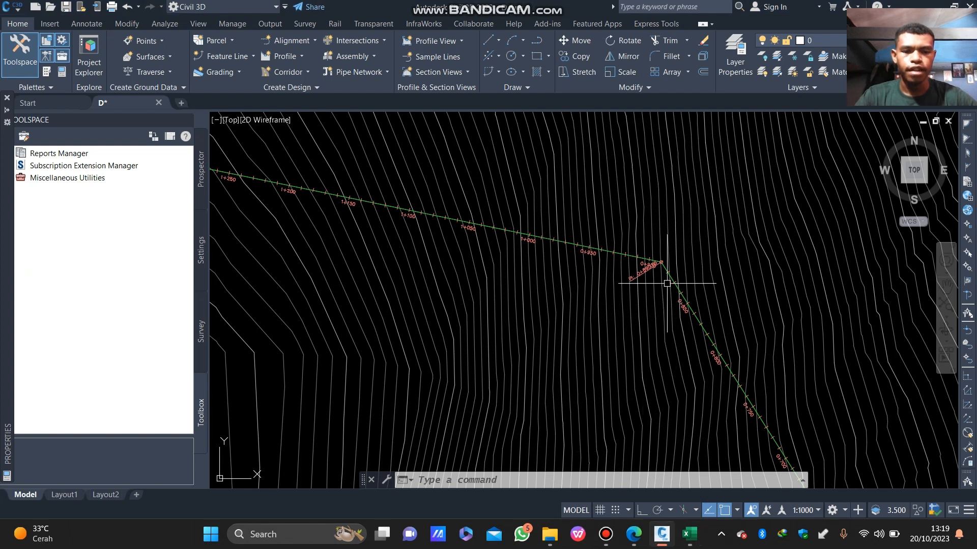
Step: Open the TRASE JALAN alignment's geometry for editing and apply Free Spiral-Curve-Spiral to the tangents near 0+890, choosing Lessthan180
scroll(671, 277, up, 8)
click(668, 239)
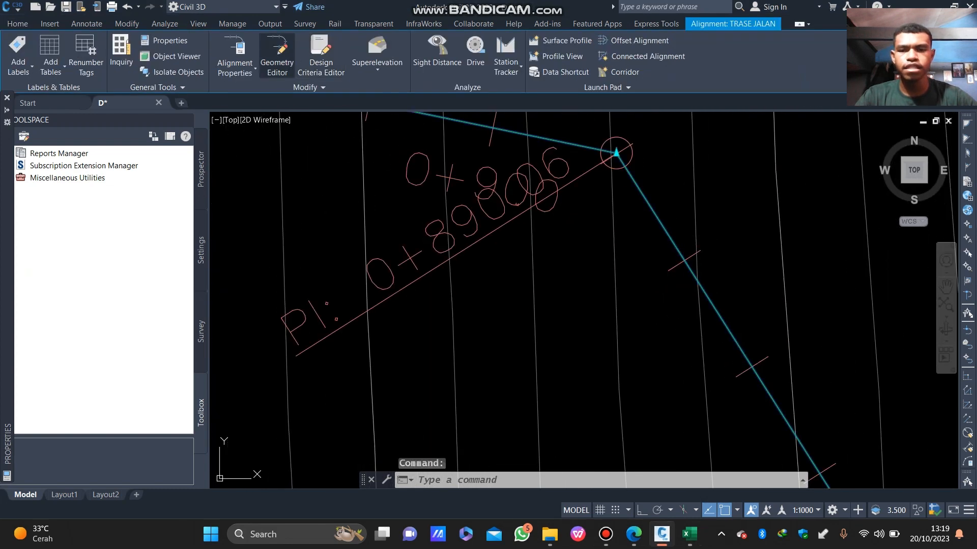
click(277, 53)
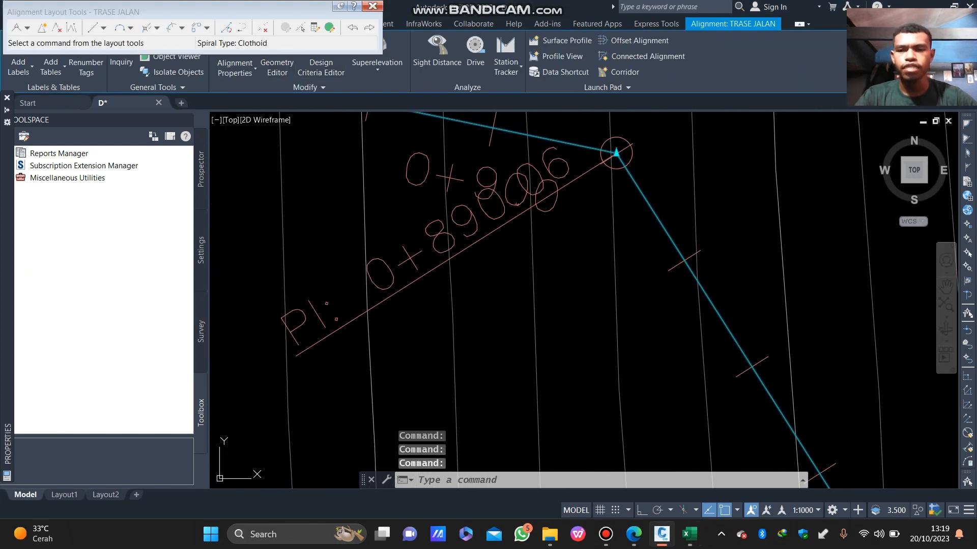
click(181, 28)
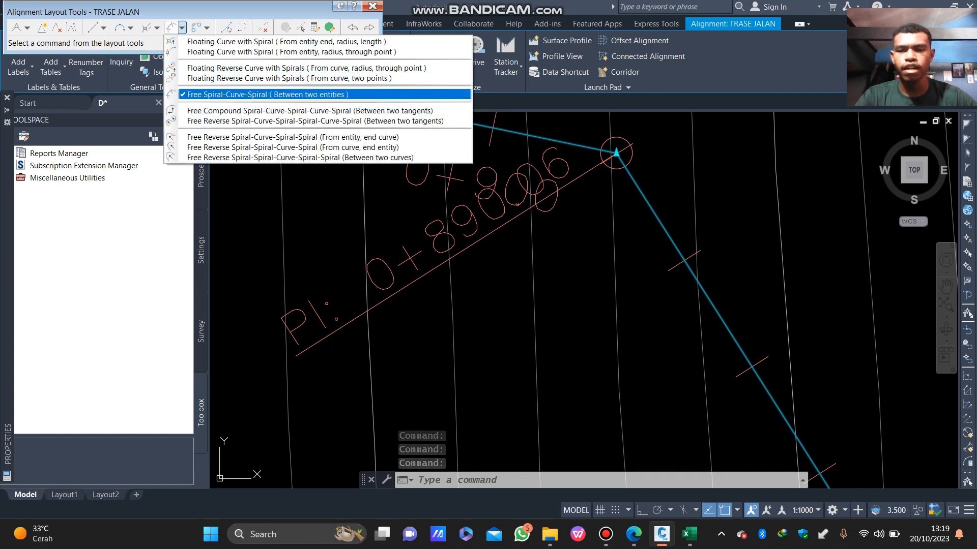
click(265, 94)
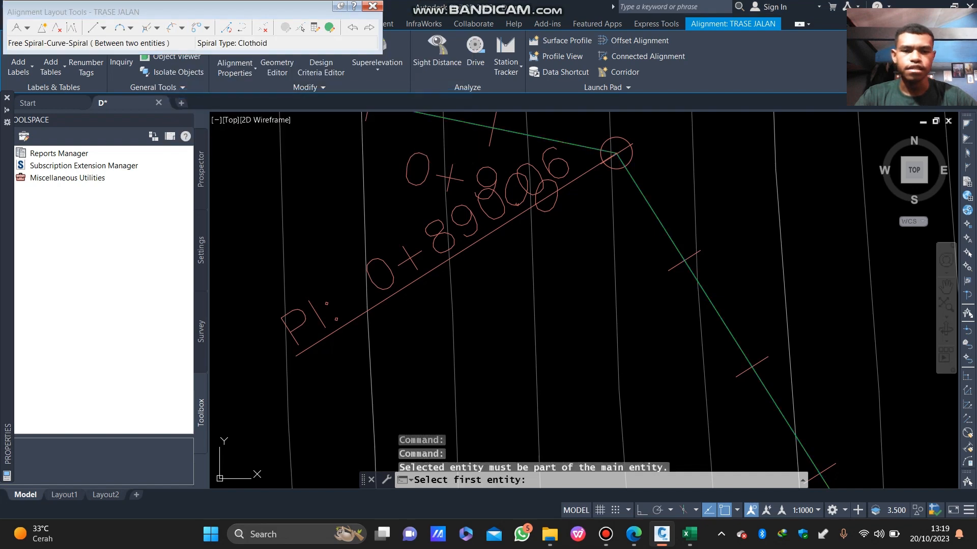
click(639, 186)
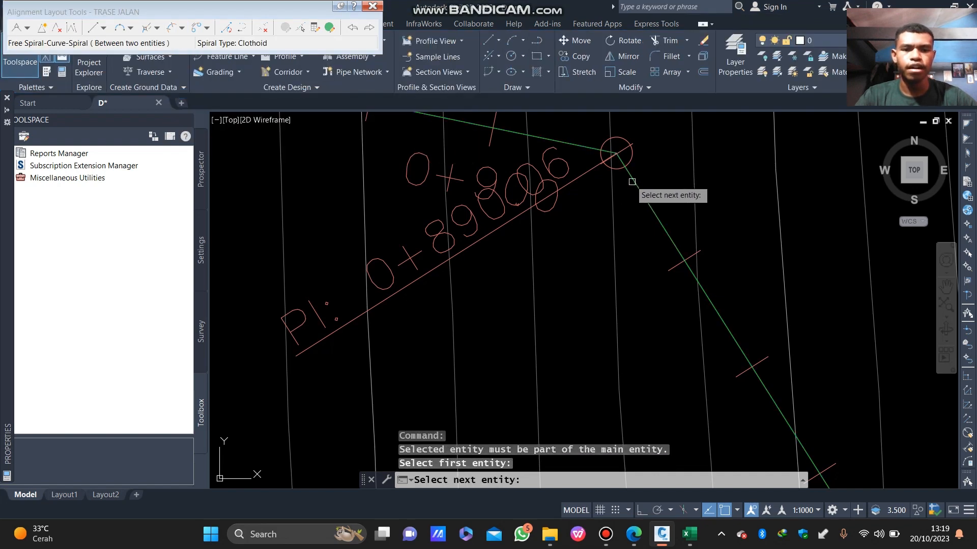
click(581, 150)
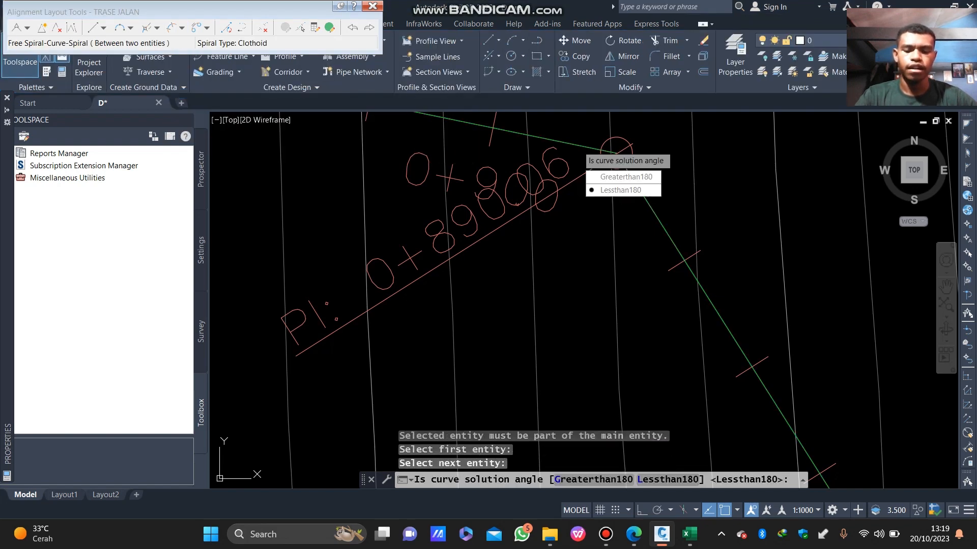
key(Return)
Step: Give the first bend's spiral-curve-spiral a radius of 600 m and spiral in and out lengths of 110 m
scroll(577, 159, down, 3)
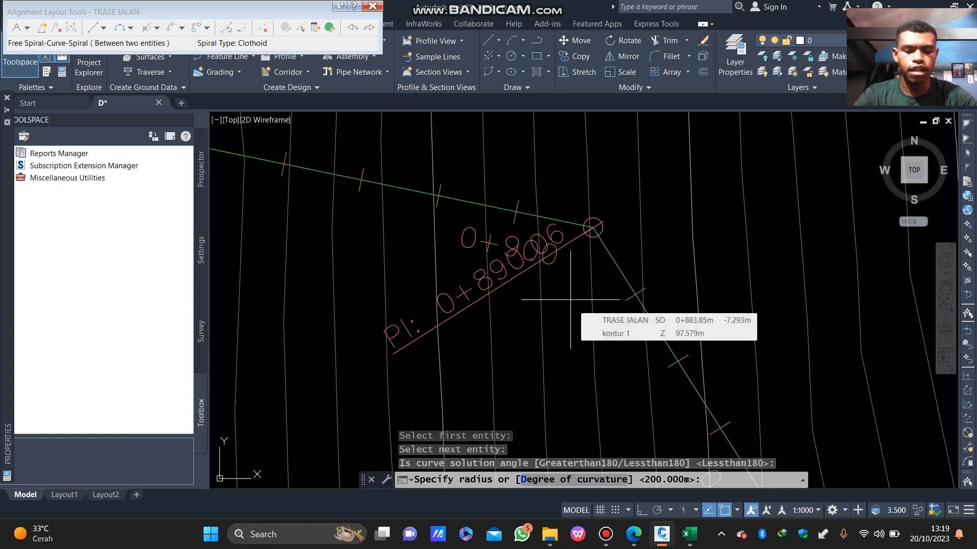
text(60)
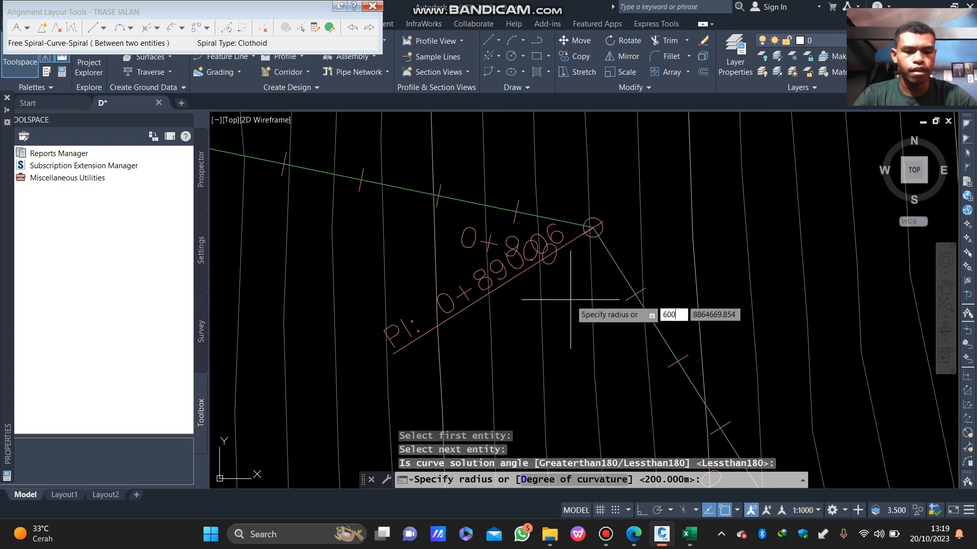
text(0)
key(Return)
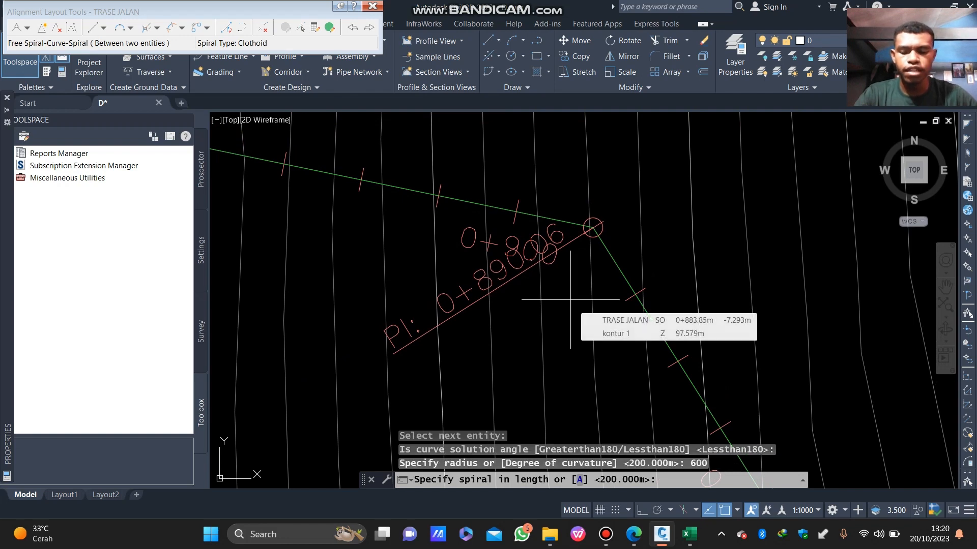
text(110)
key(Return)
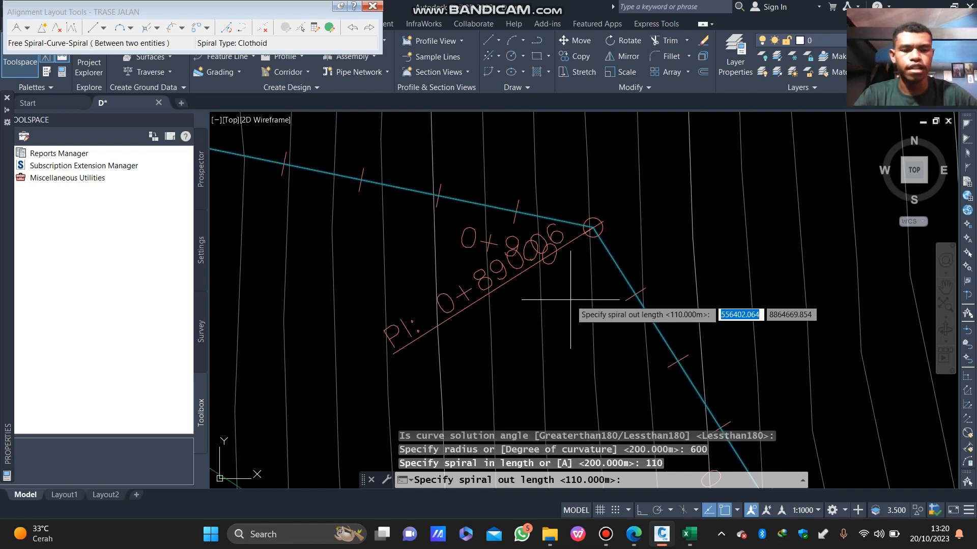
scroll(554, 315, down, 5)
scroll(543, 330, up, 3)
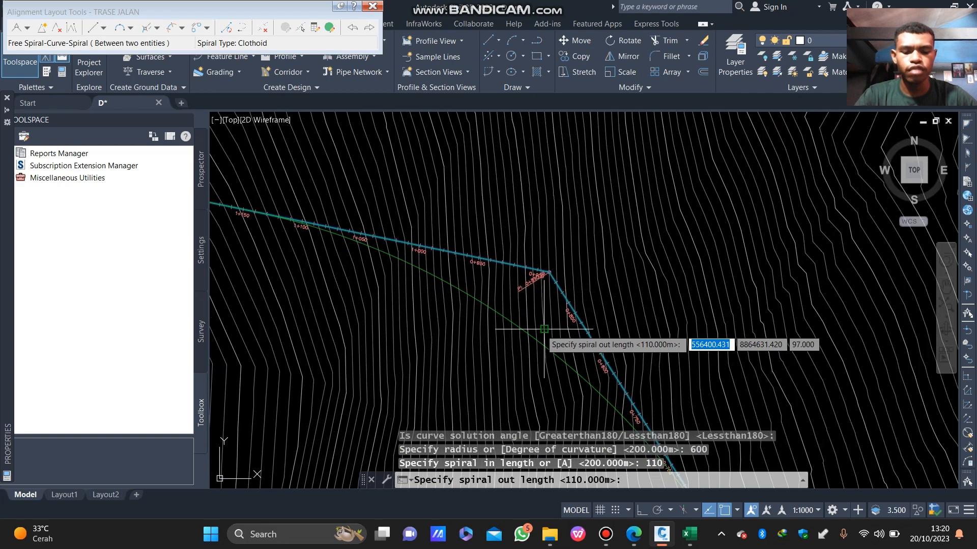
key(Return)
scroll(541, 329, down, 3)
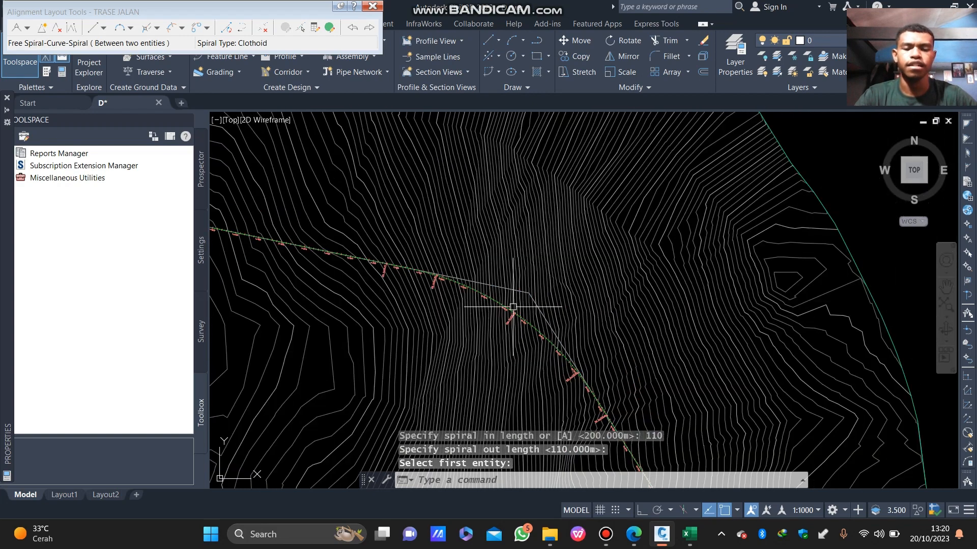
Step: Apply Free Spiral-Curve-Spiral to the two tangents meeting near 2+054, choosing the Lessthan180 curve solution
scroll(476, 243, up, 4)
middle_drag(476, 243, 588, 268)
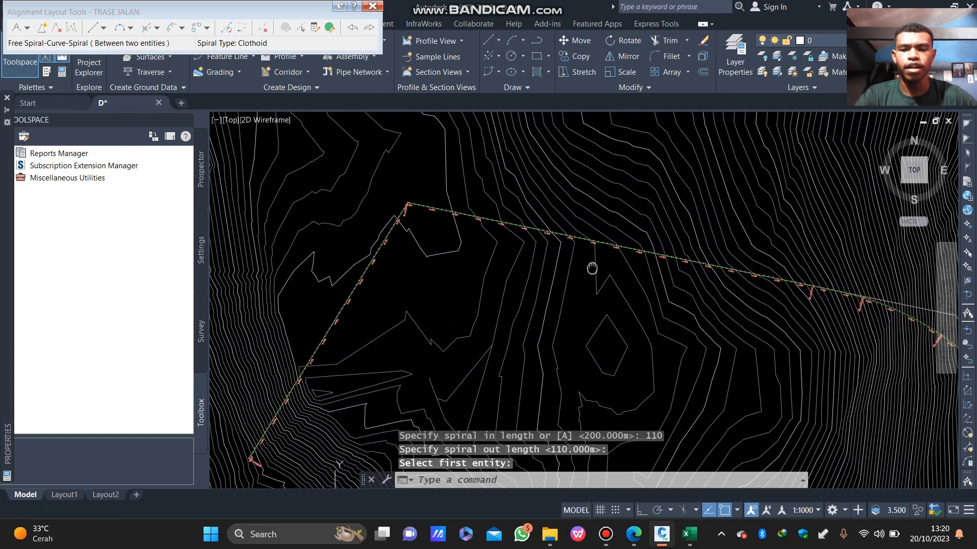
scroll(588, 269, down, 1)
scroll(482, 230, up, 4)
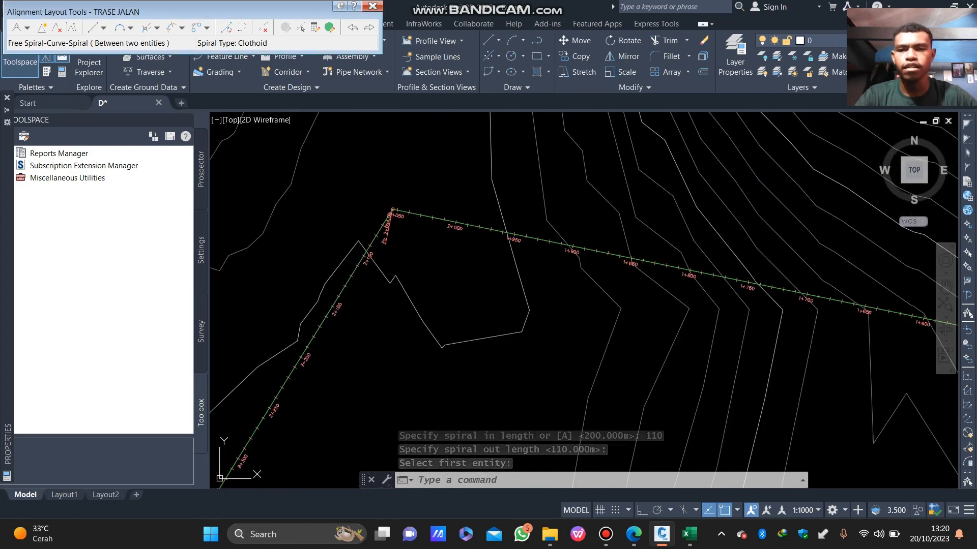
click(182, 27)
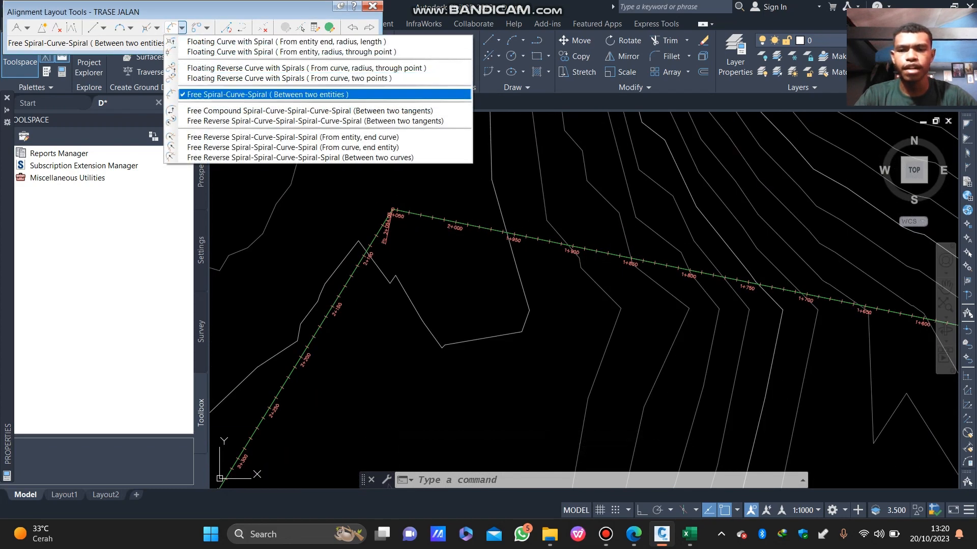
click(264, 94)
scroll(405, 229, up, 6)
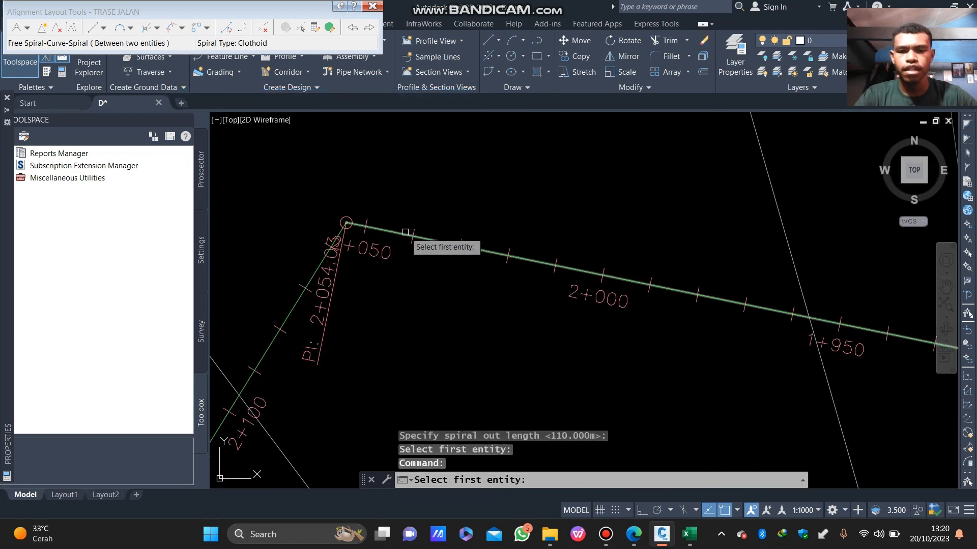
click(405, 232)
click(323, 260)
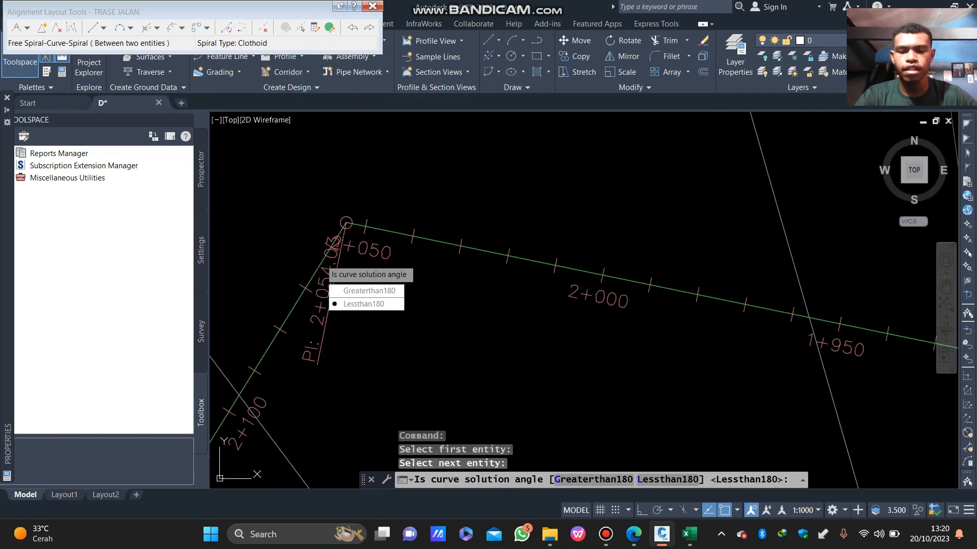
key(Return)
Step: Give the second bend's spiral-curve-spiral a radius of 700 m and spiral in and out lengths of 120 m
scroll(408, 350, down, 6)
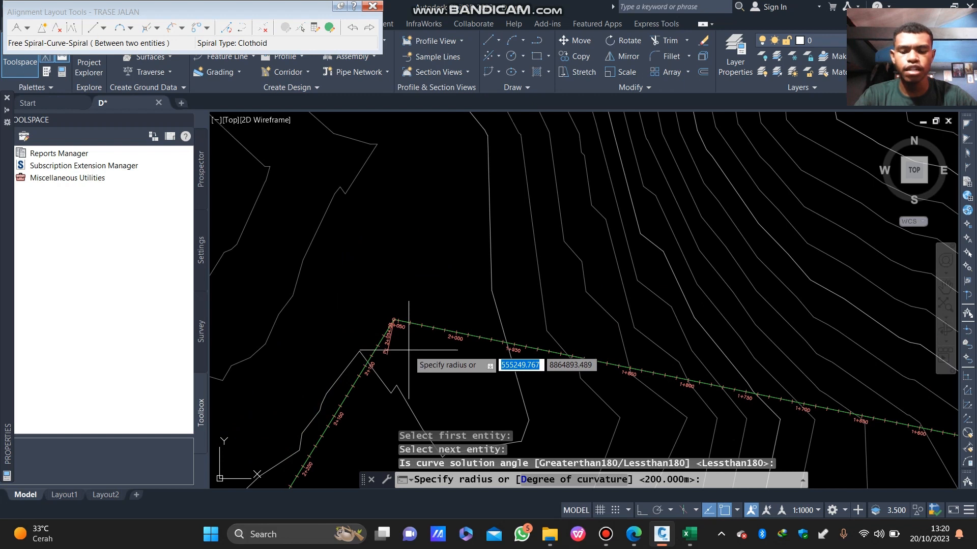
text(700)
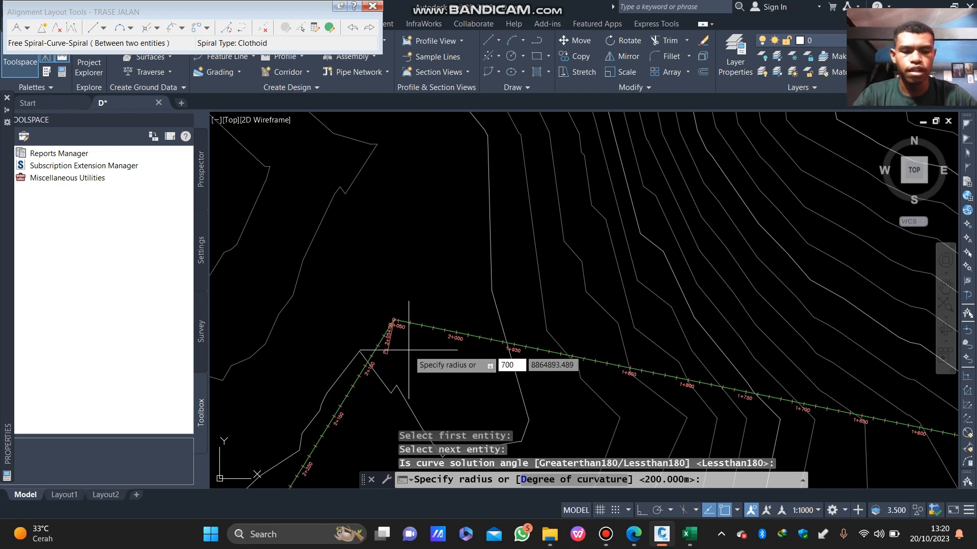
key(Return)
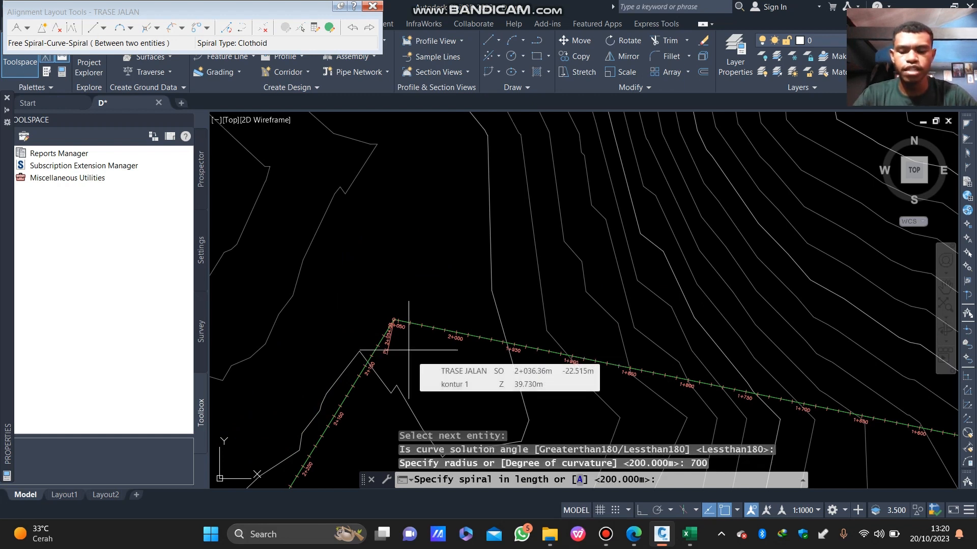
text(120)
key(Return)
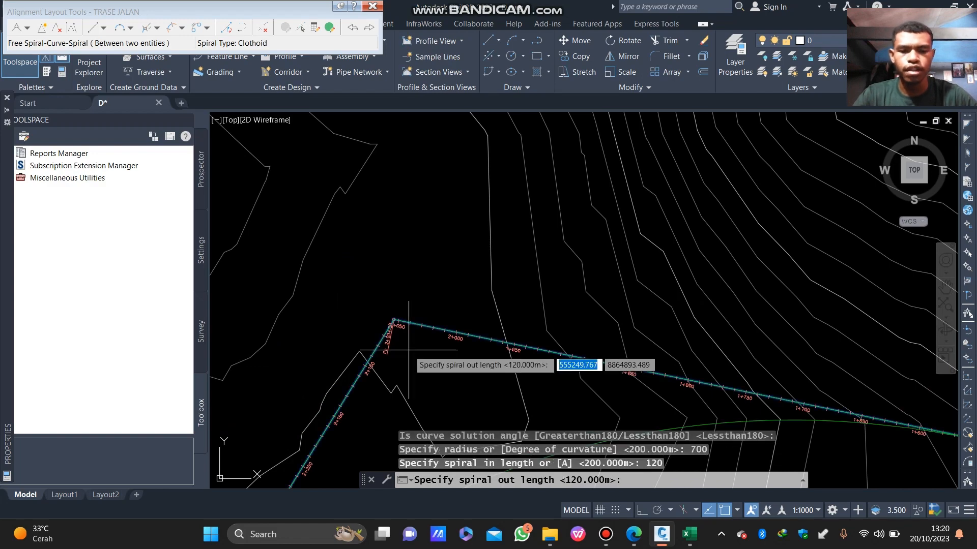
key(Return)
scroll(398, 325, down, 3)
key(Return)
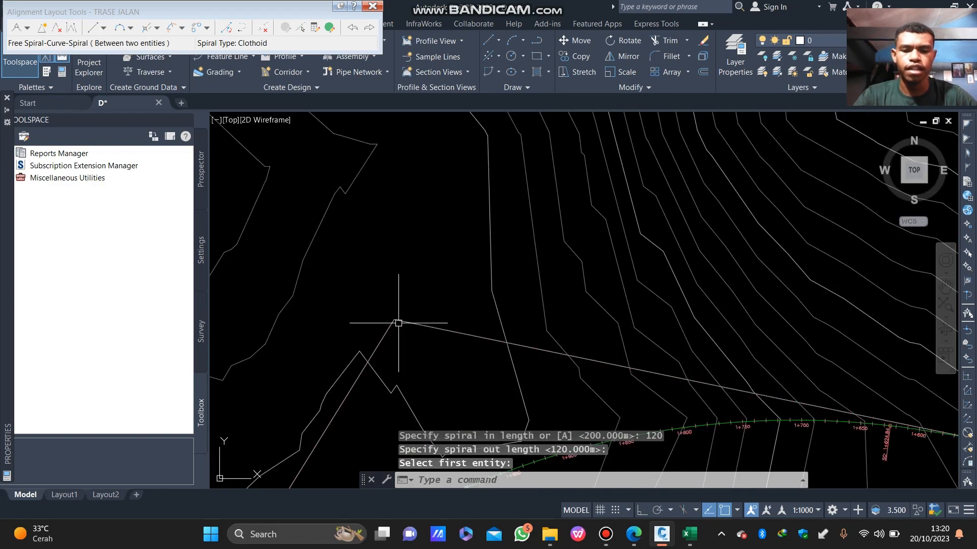
Step: Examine both bends along the TRASE JALAN alignment and close its geometry editing tools
scroll(399, 324, down, 5)
middle_drag(416, 320, 394, 243)
scroll(388, 264, up, 4)
scroll(388, 264, down, 2)
mouse_move(406, 294)
middle_down()
mouse_move(356, 218)
mouse_move(380, 231)
mouse_move(367, 208)
mouse_move(389, 227)
middle_up()
scroll(359, 218, up, 2)
scroll(362, 222, down, 1)
scroll(440, 229, down, 3)
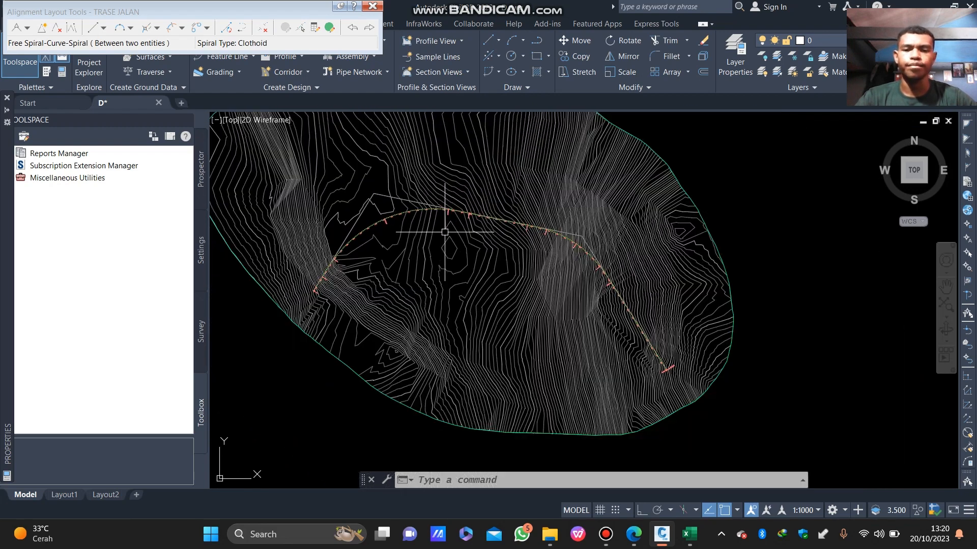
key(Return)
key(Escape)
key(Escape)
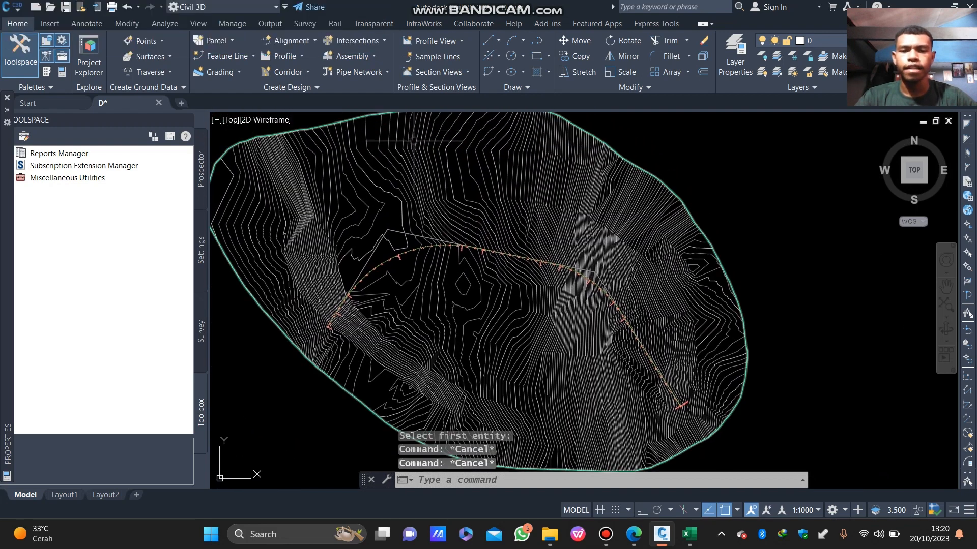
Step: Start calculating superelevation for the TRASE JALAN alignment as an undivided crowned roadway, center baseline pivot, with symmetric 3.5 m lanes at -2% slope
scroll(418, 182, down, 2)
scroll(419, 182, up, 5)
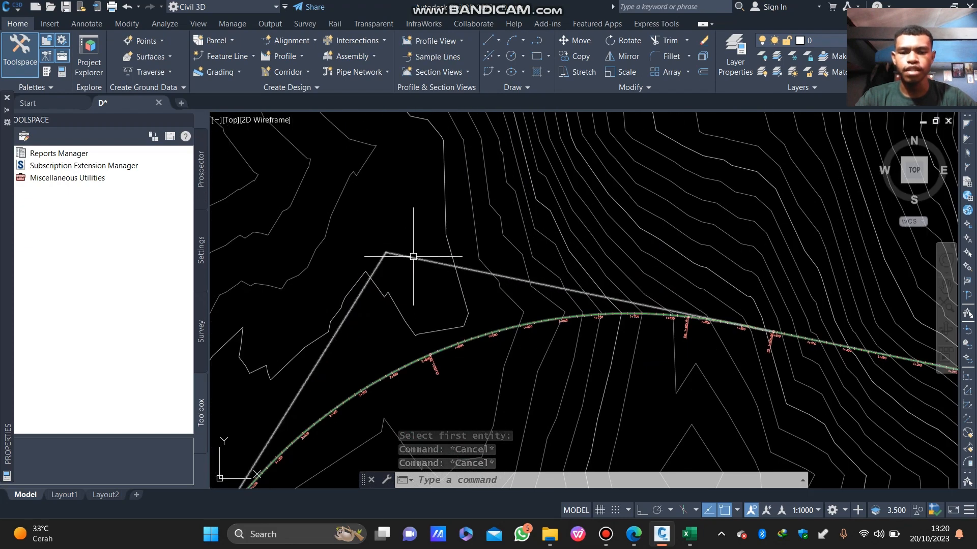
click(413, 258)
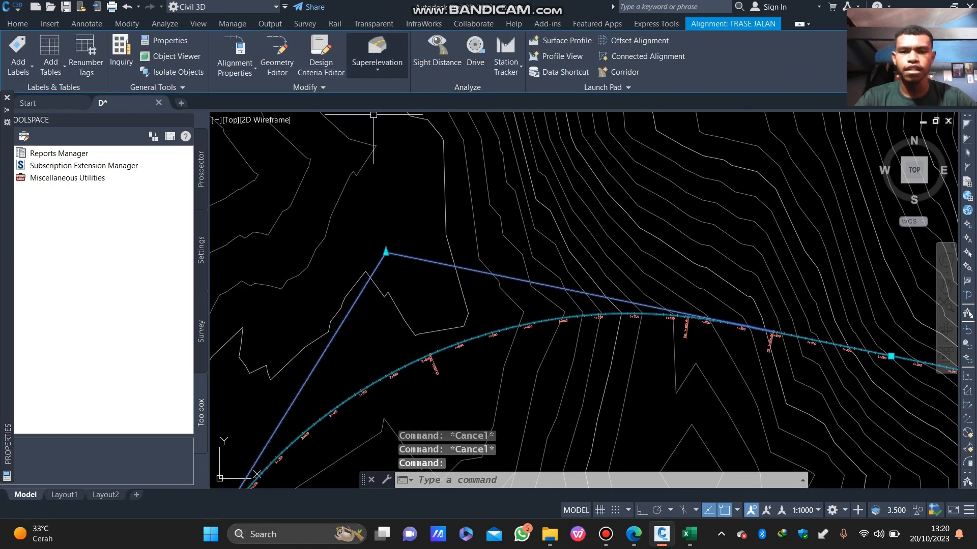
click(377, 56)
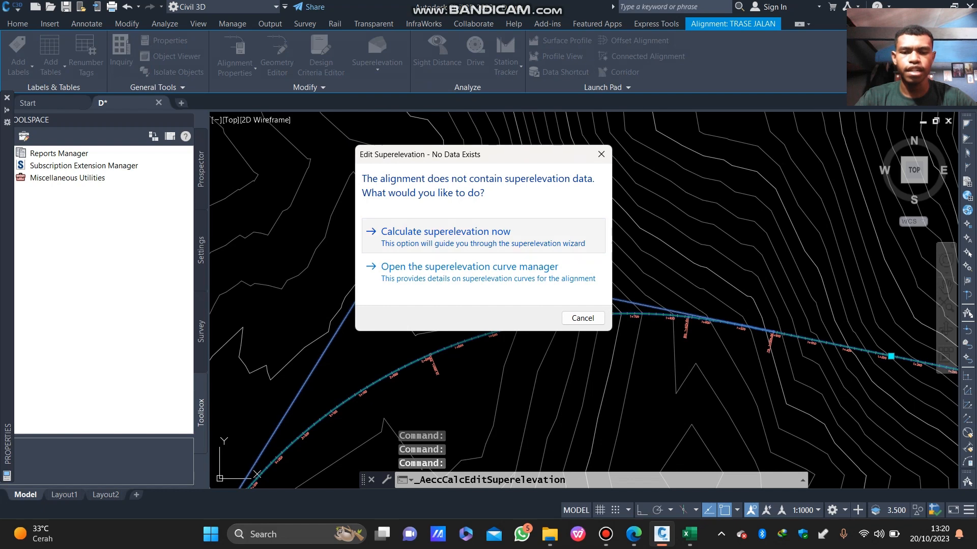
click(445, 234)
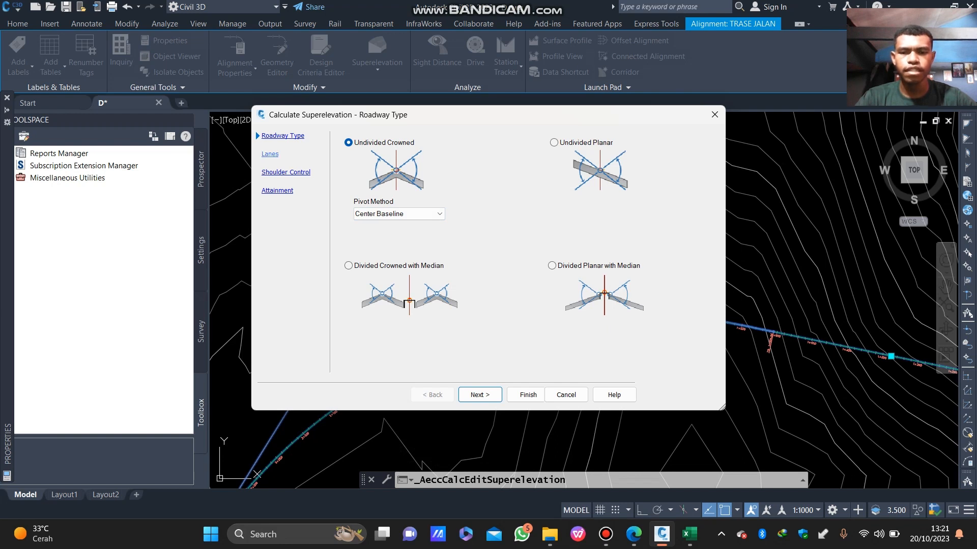
key(Return)
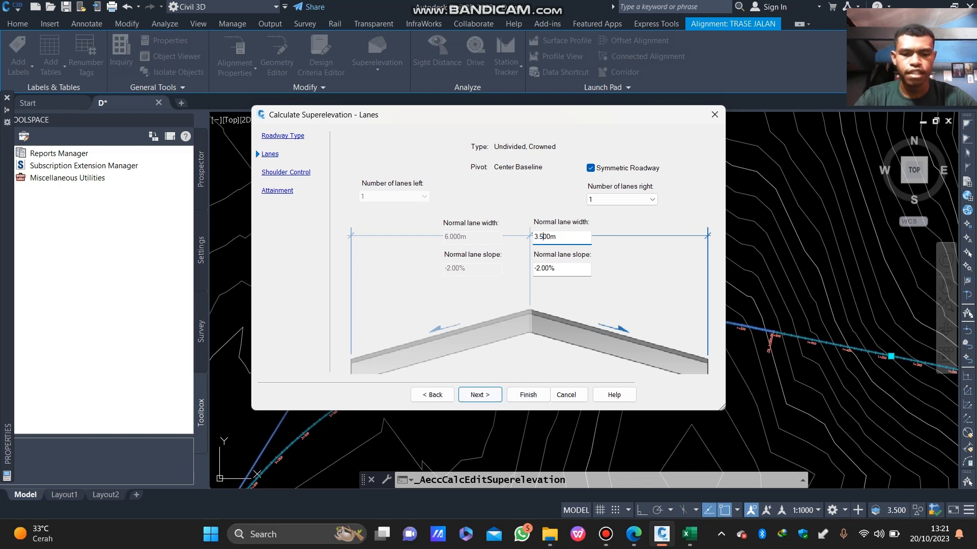
click(480, 394)
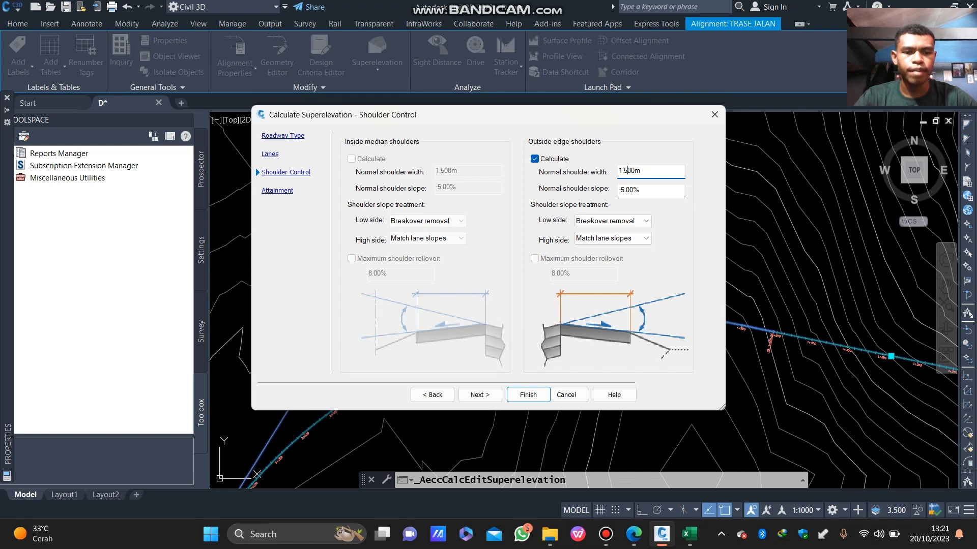
Step: Give the outside edge shoulders a 1.5 m width and -6% slope, with default slopes on the low and high sides
key(Tab)
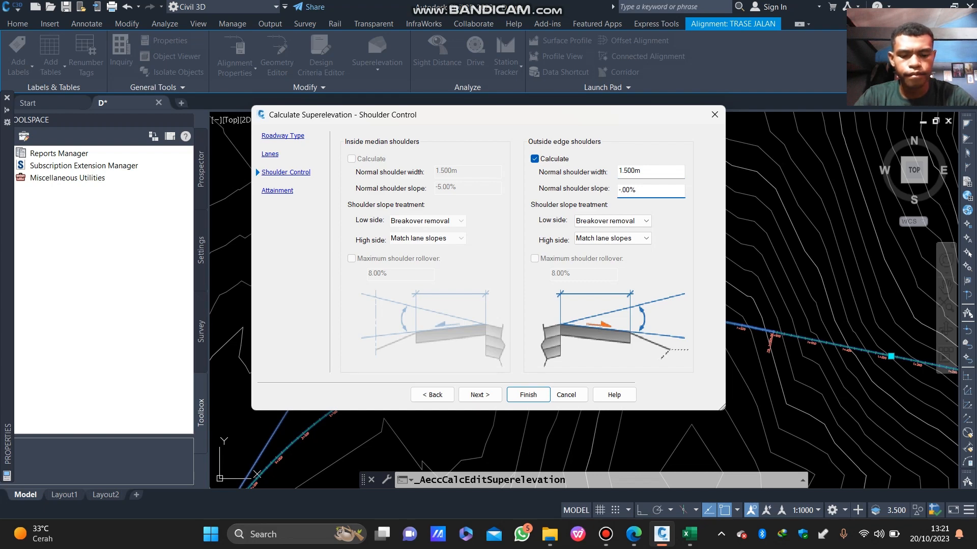
key(Tab)
key(alt+Down)
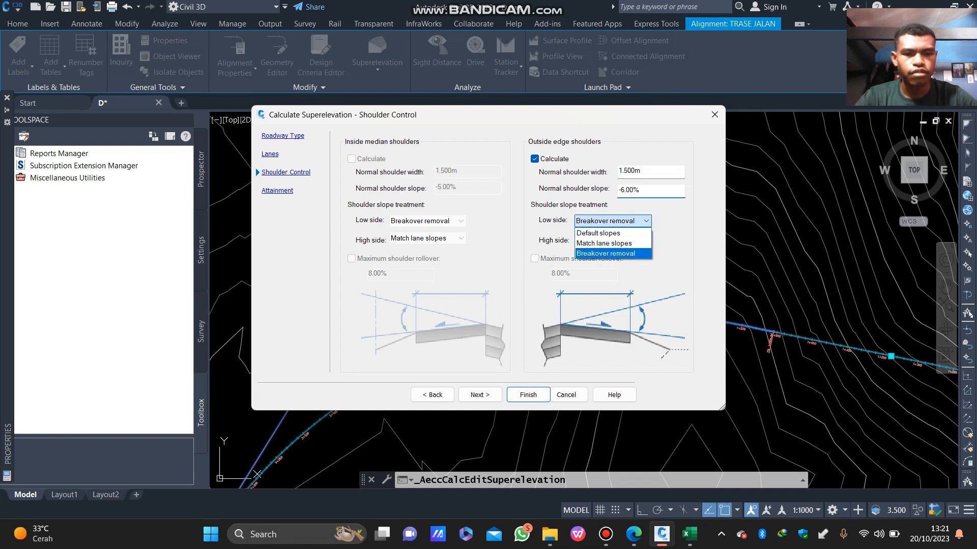
key(Up)
key(Up)
key(Return)
key(Tab)
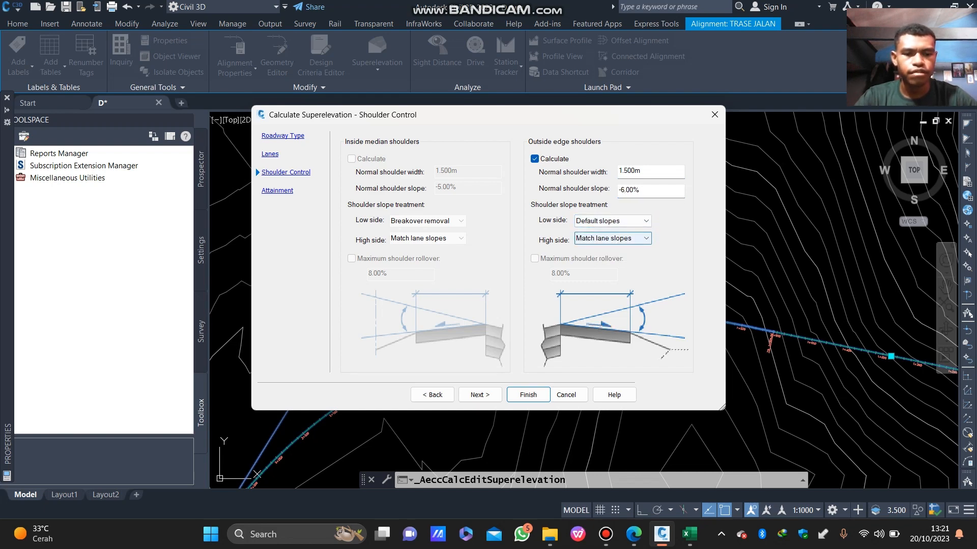
key(alt+Down)
key(Up)
key(Return)
key(Tab)
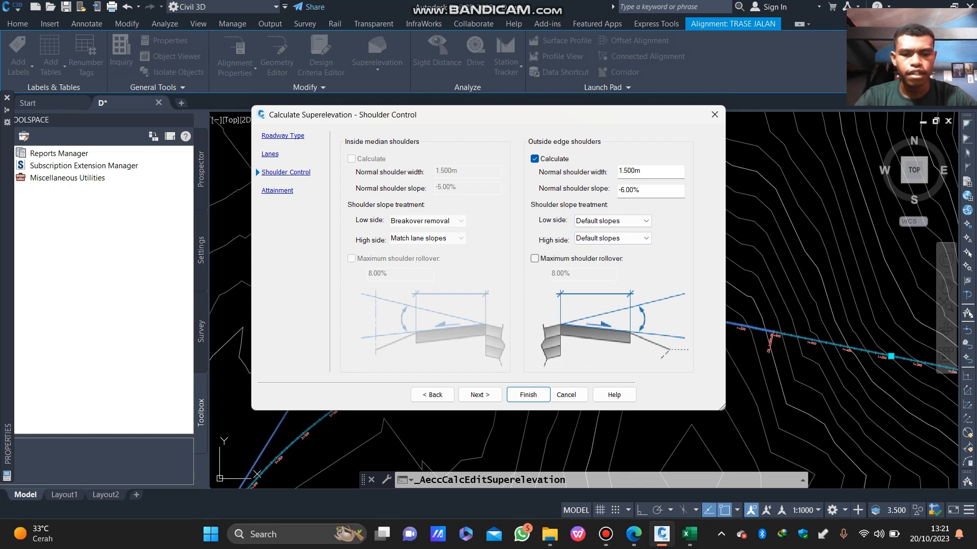
key(Tab)
key(space)
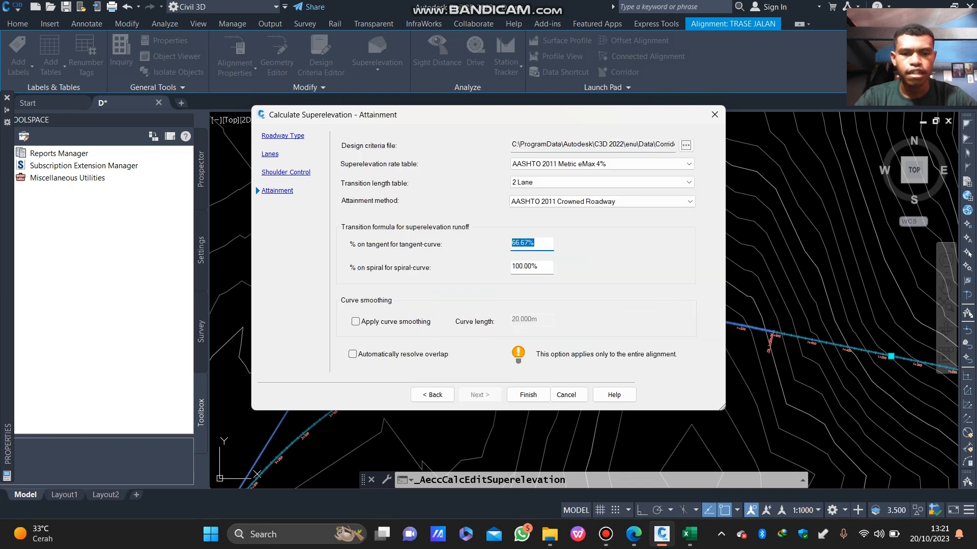
Step: Choose the AASHTO 2011 Metric eMax 8% superelevation rate table and finish the superelevation calculation
click(601, 164)
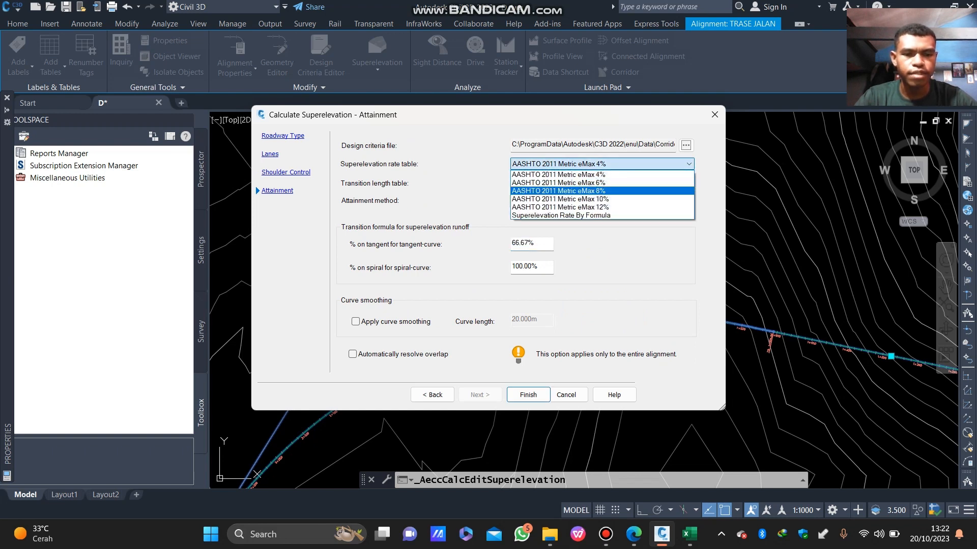
click(558, 191)
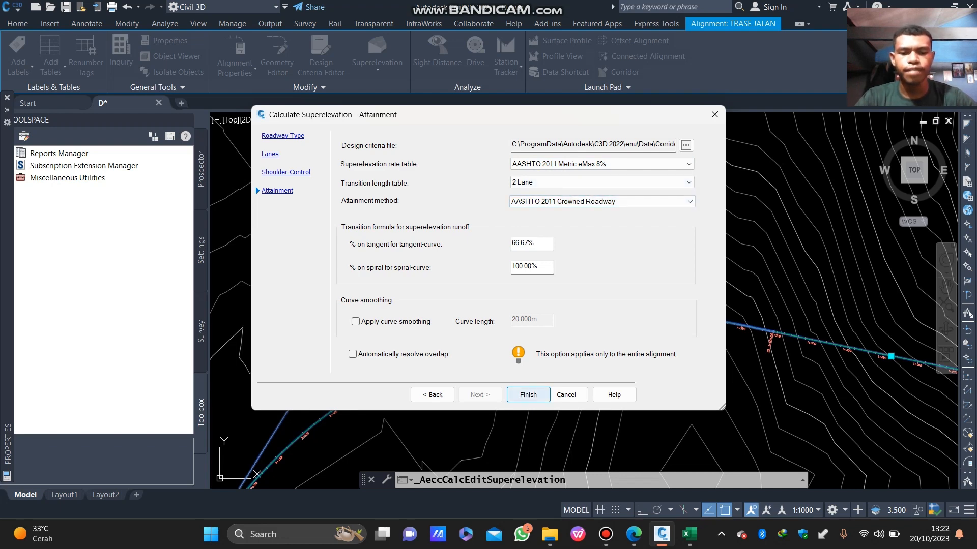
click(528, 394)
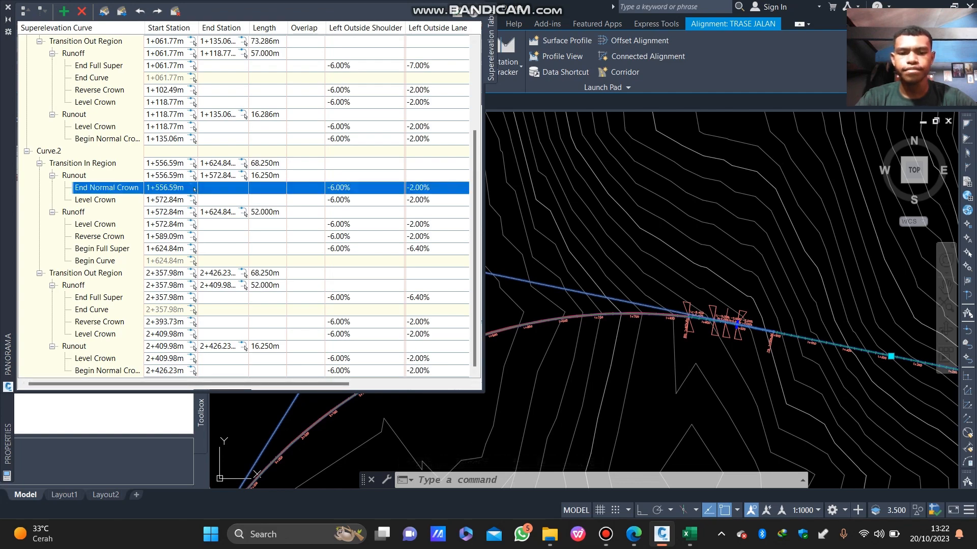
Step: Examine the superelevation labels along the alignment and the tabulated transition stations and slopes of both curves
scroll(504, 268, down, 6)
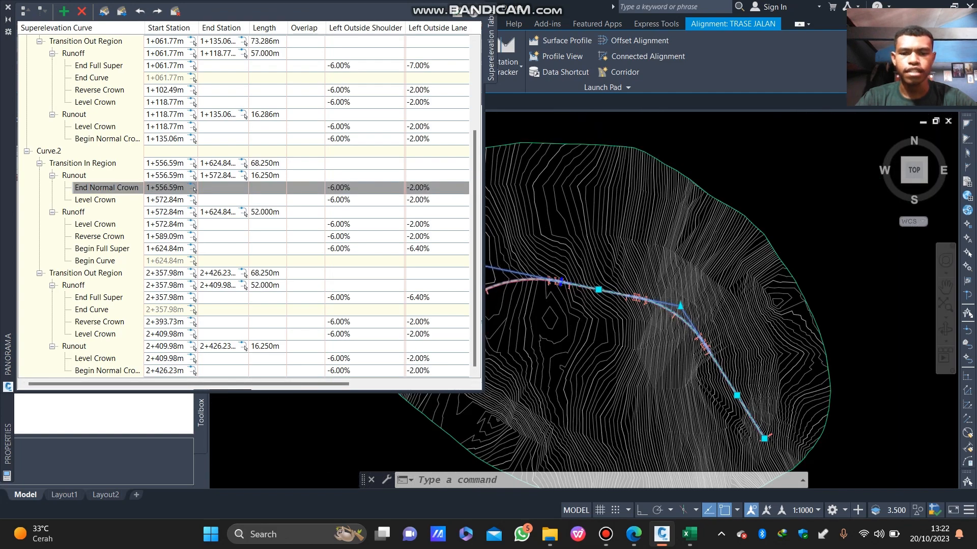
scroll(568, 277, up, 3)
scroll(574, 287, down, 2)
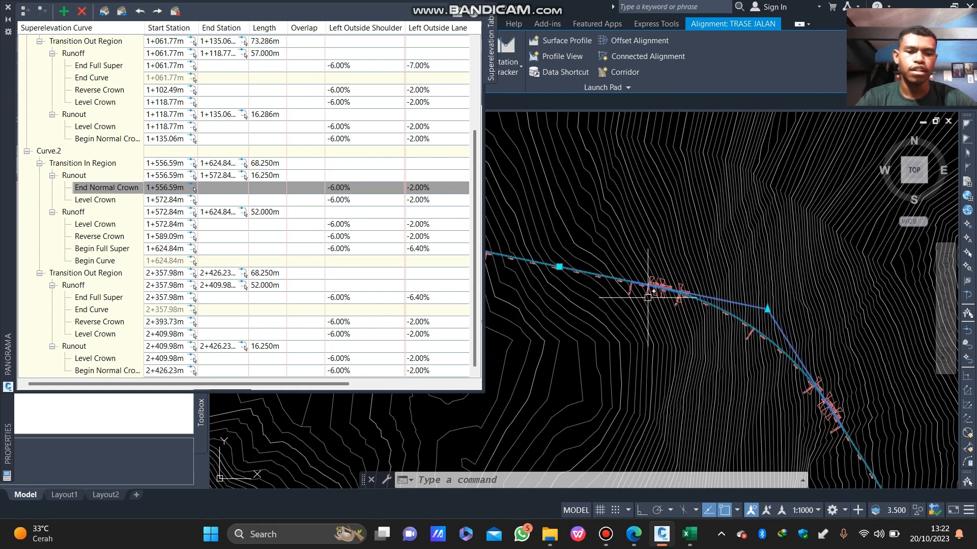
scroll(641, 282, up, 4)
scroll(666, 284, down, 5)
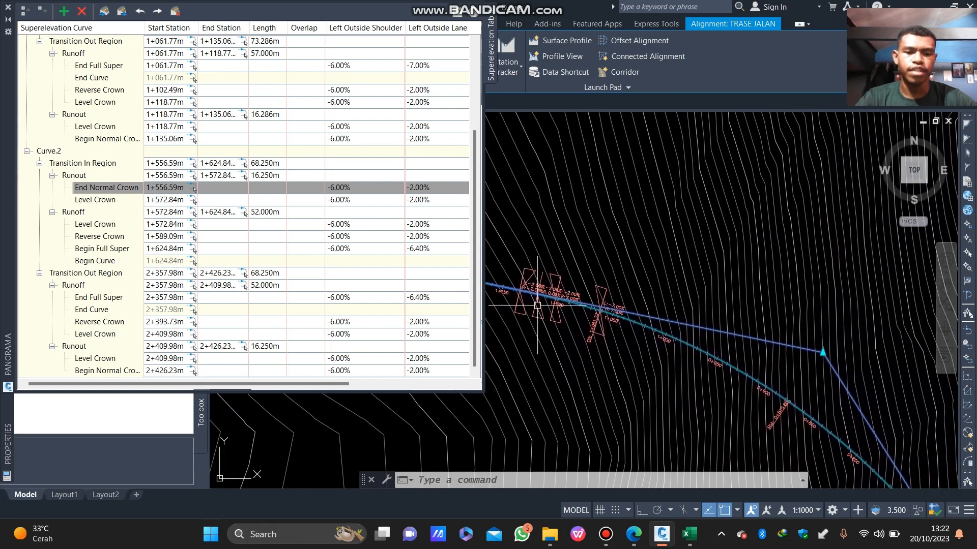
middle_drag(564, 147, 570, 473)
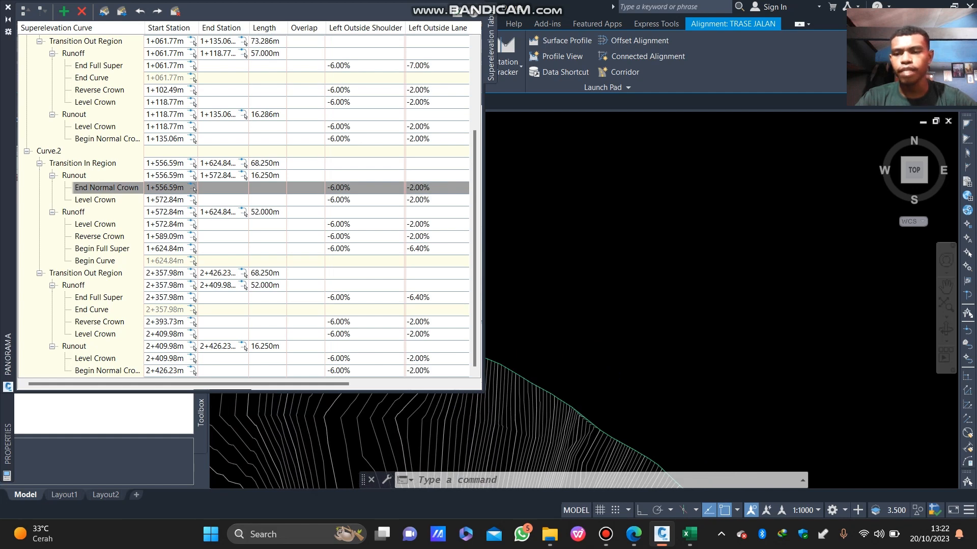
click(194, 189)
scroll(194, 188, up, 3)
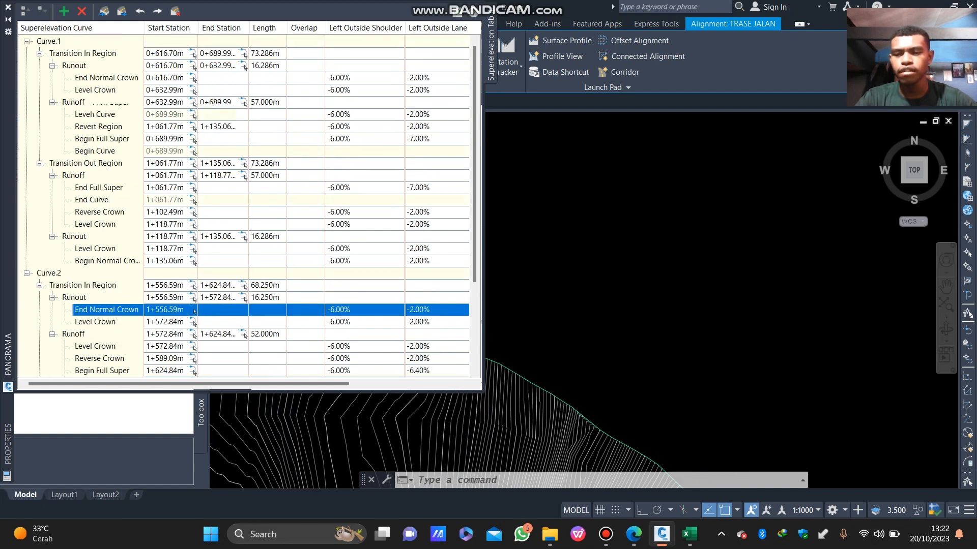
scroll(194, 189, down, 3)
scroll(168, 203, up, 3)
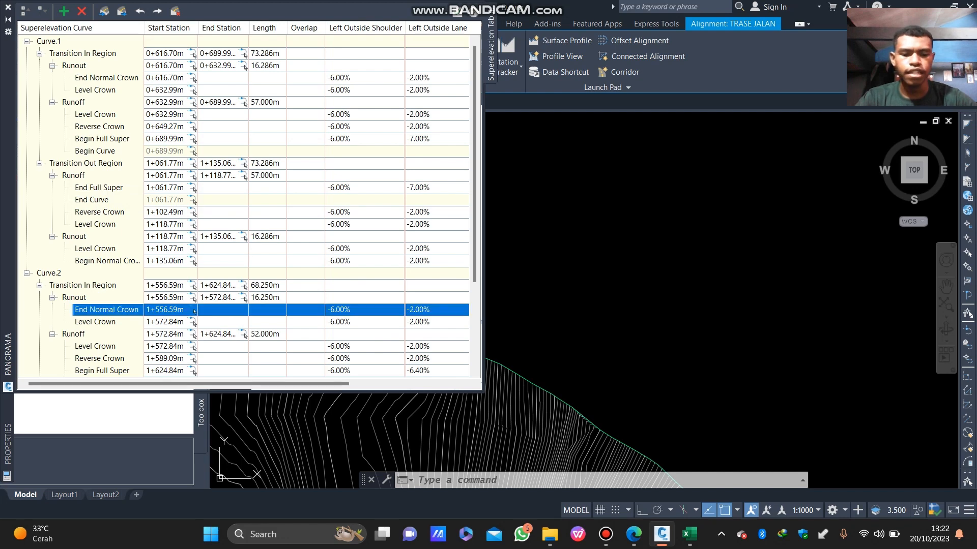
Step: Switch to the Excel workbook and examine the Tikungan SCS table on the Al. Horizontal sheet
mouse_move(689, 534)
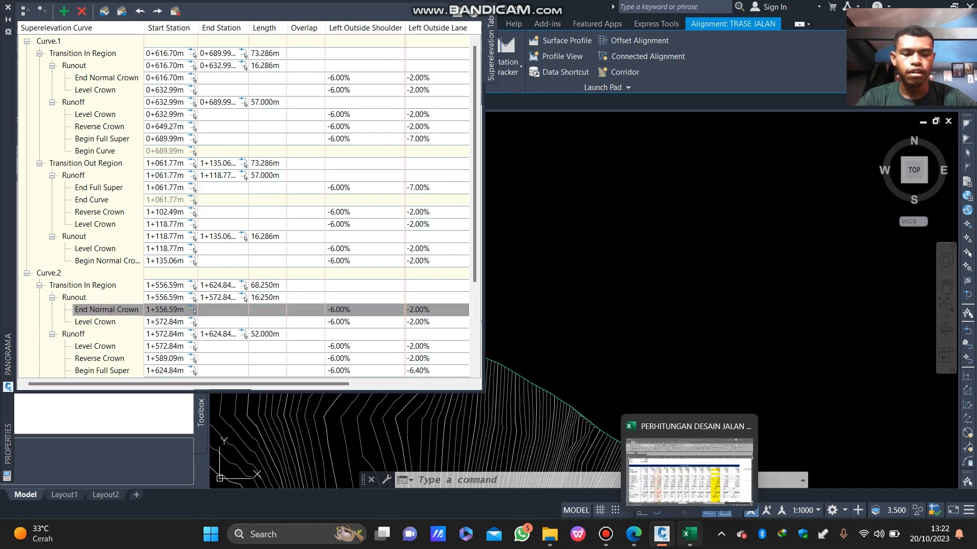
click(689, 471)
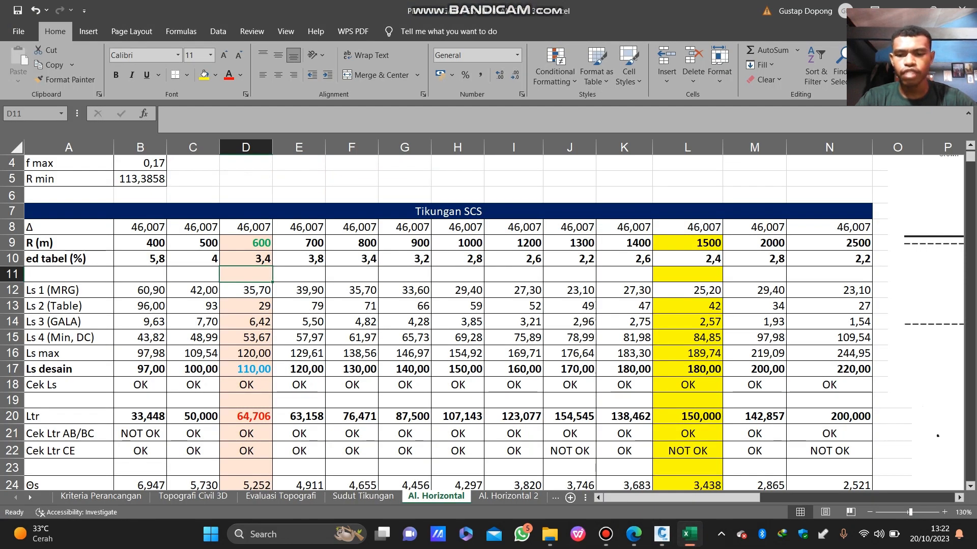
scroll(458, 320, down, 1)
scroll(458, 320, down, 1)
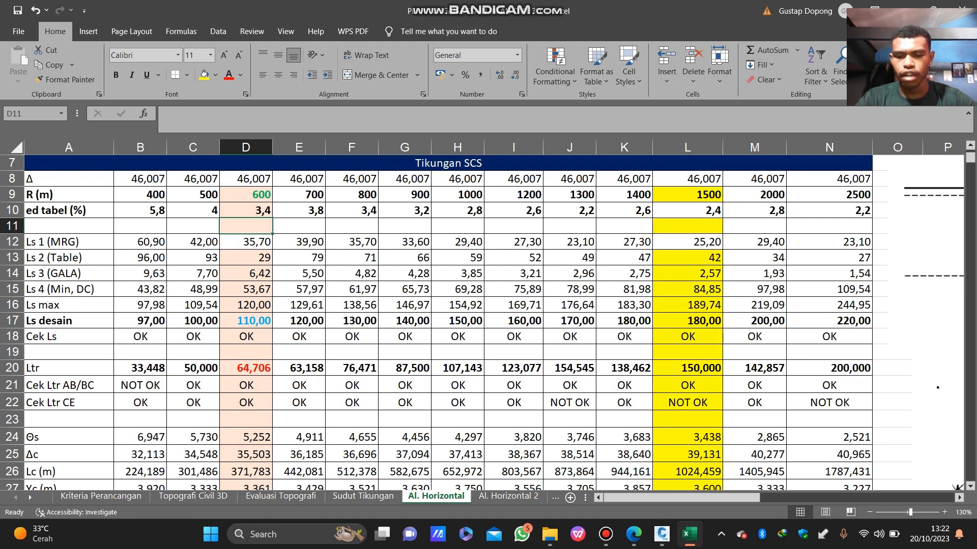
Step: Switch to Civil 3D and try to set the runoff length of Curve.2's transition-out region to 120 m
mouse_move(689, 534)
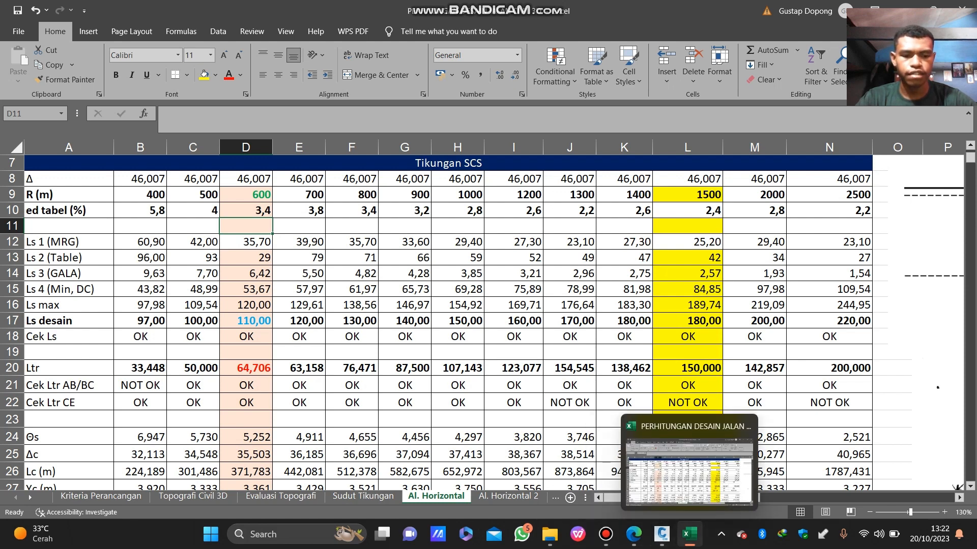
click(661, 534)
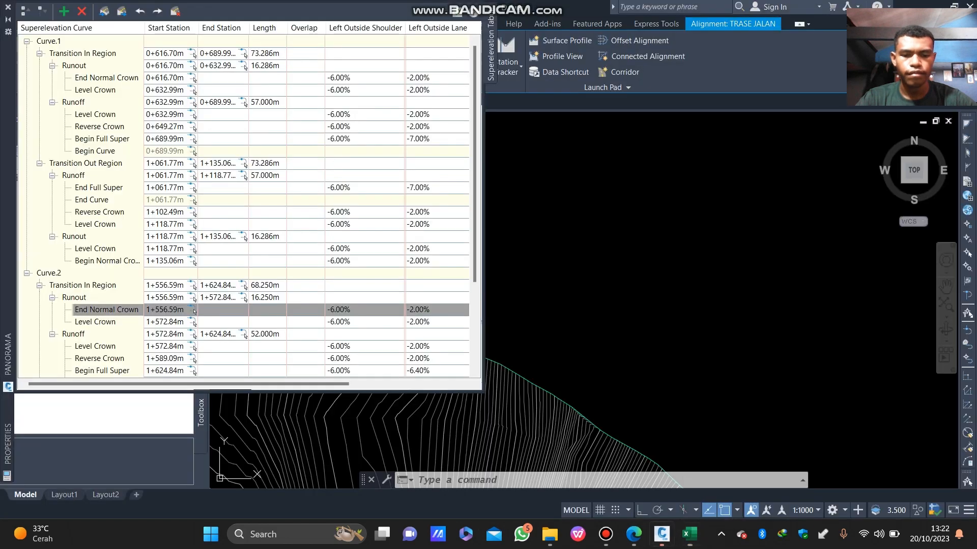
click(195, 310)
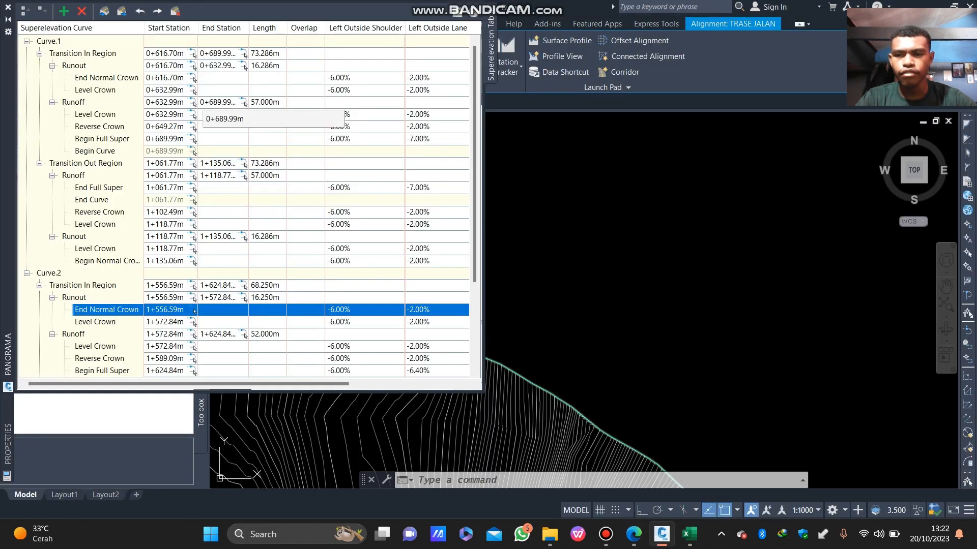
scroll(249, 206, down, 3)
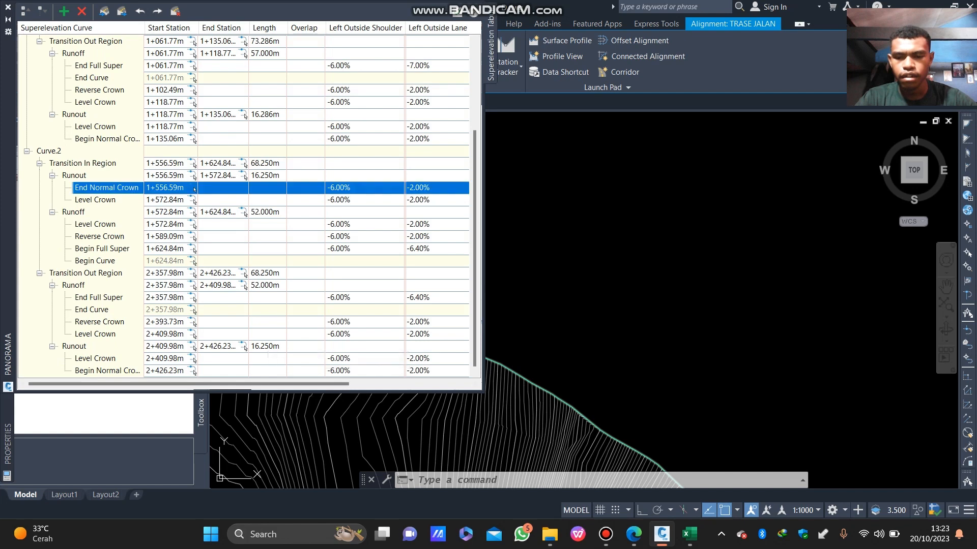
double_click(265, 286)
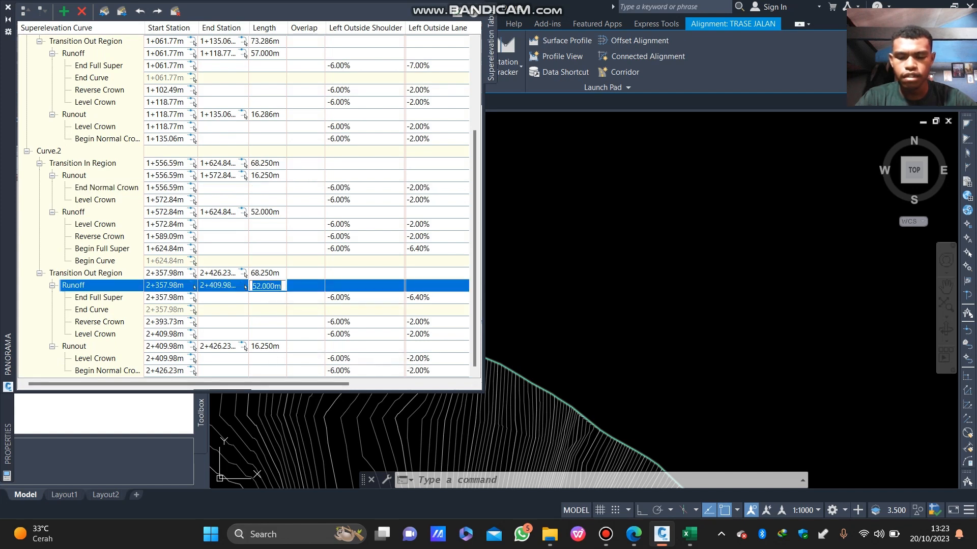
text(120)
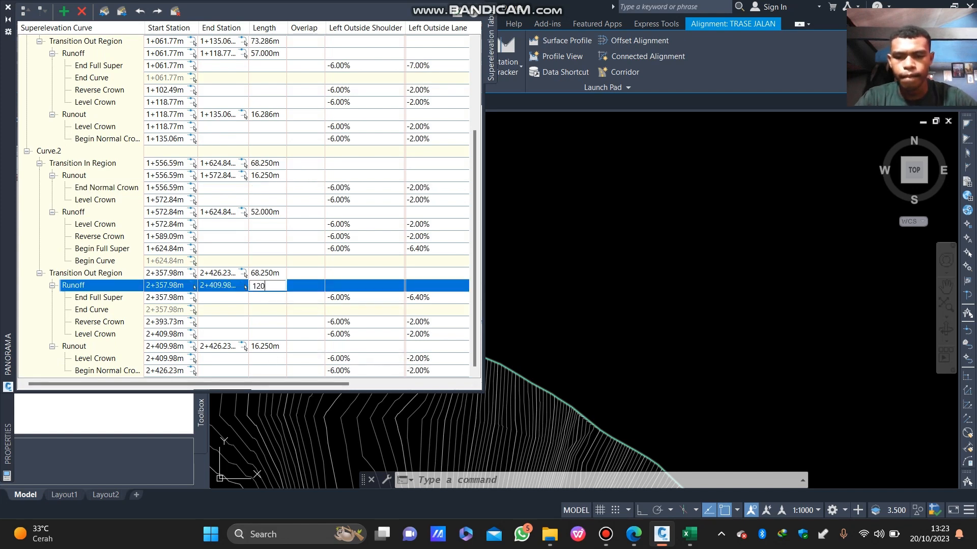
key(Return)
Step: Check the Ls desain and Ltr values for the 700 m radius on the workbook's Al. Horizontal 2 sheet, and return to Civil 3D
double_click(265, 346)
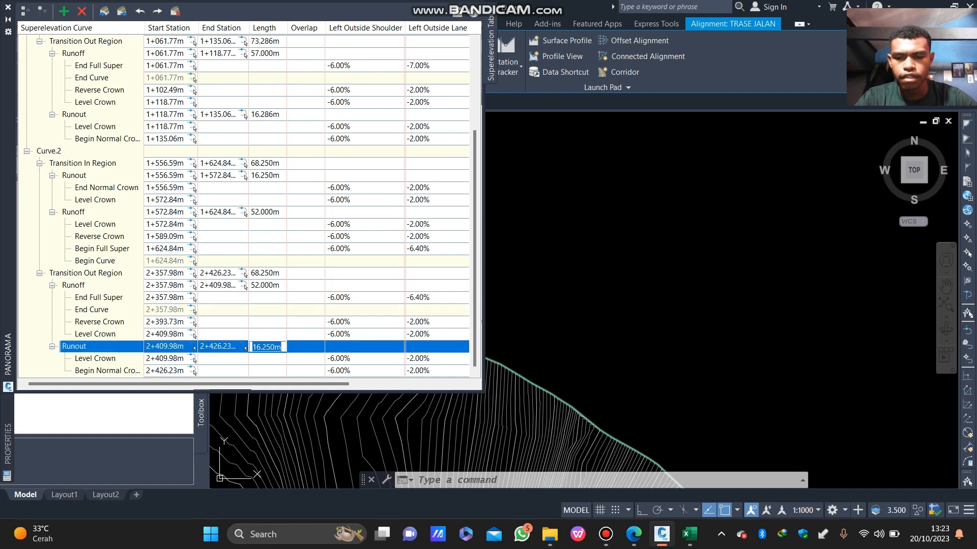
click(689, 534)
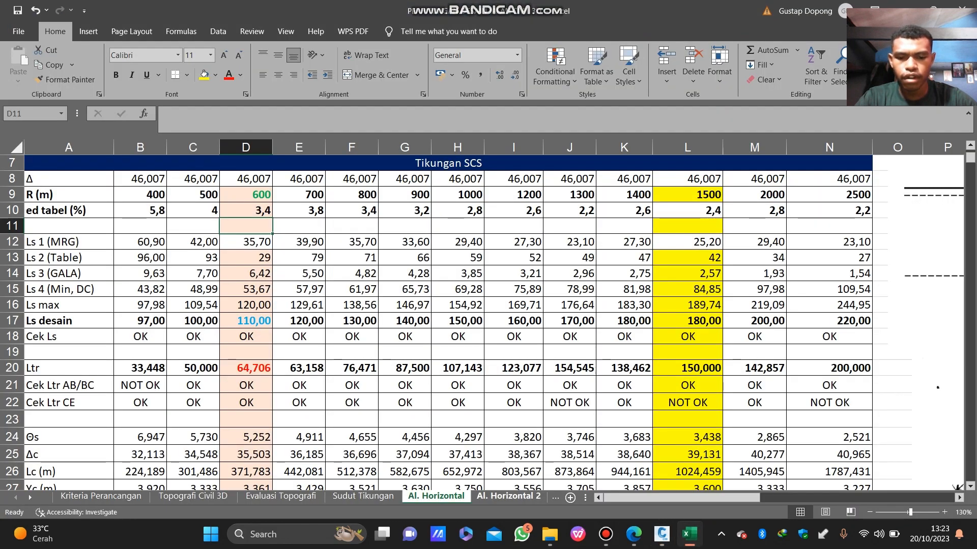
click(509, 496)
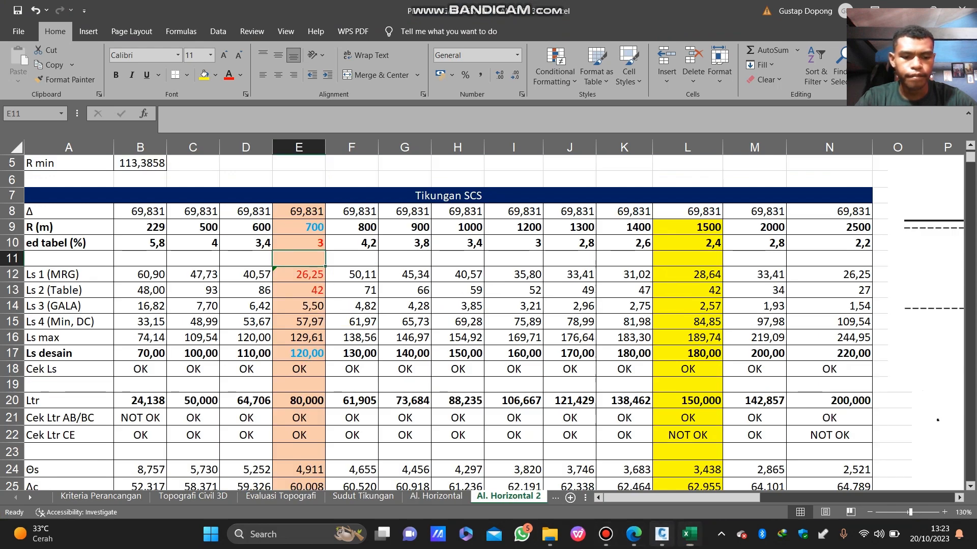
click(661, 534)
Step: Enlarge the superelevation table and try to set the runout length of Curve.2's transition-out region to 80 m
click(267, 346)
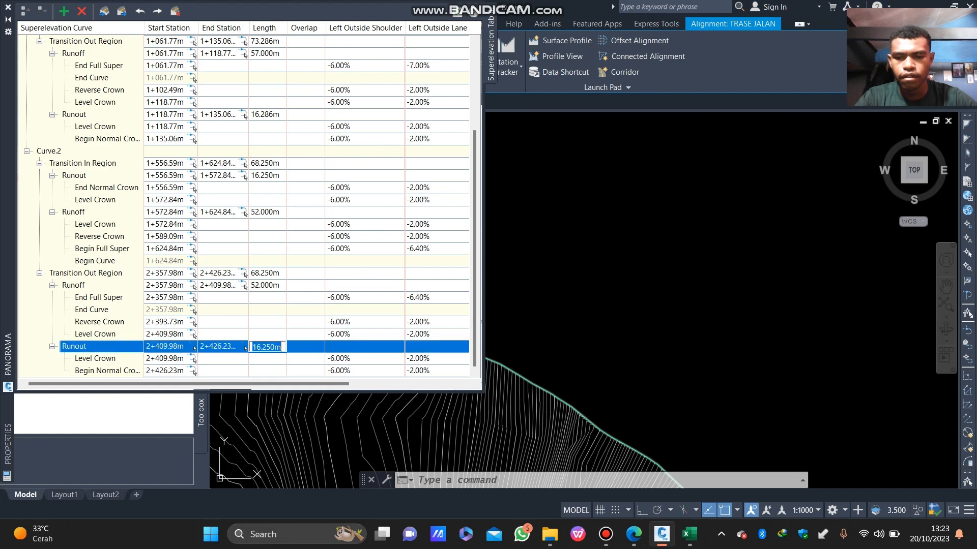
text(80)
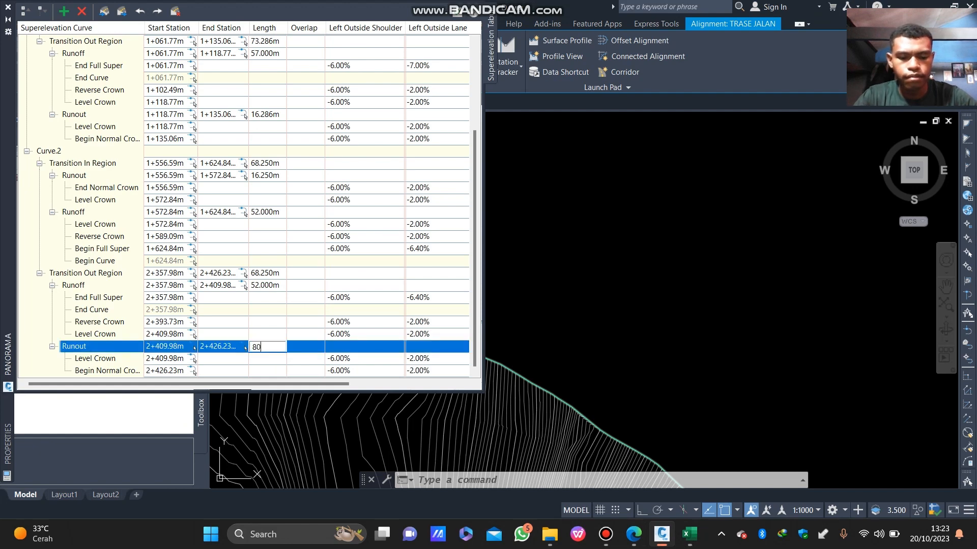
key(Return)
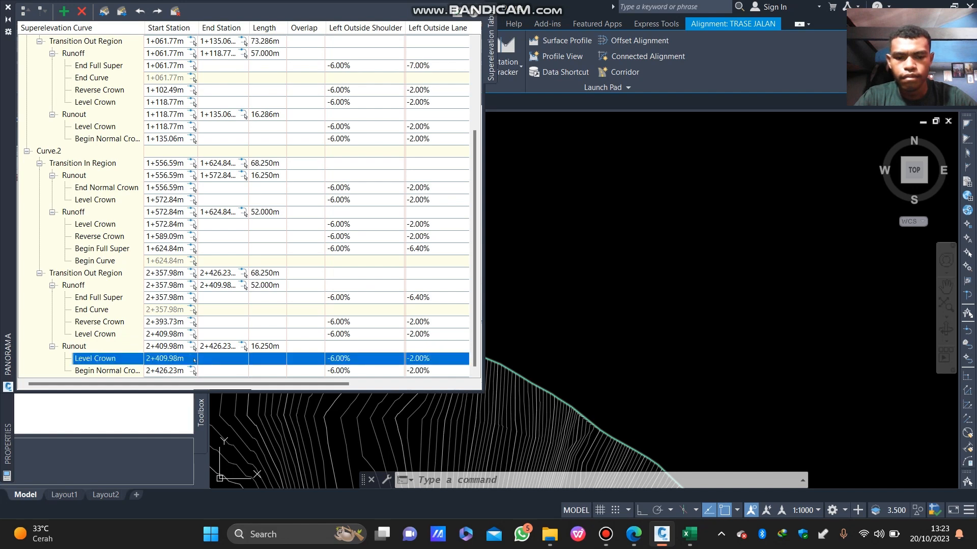
drag(483, 391, 495, 476)
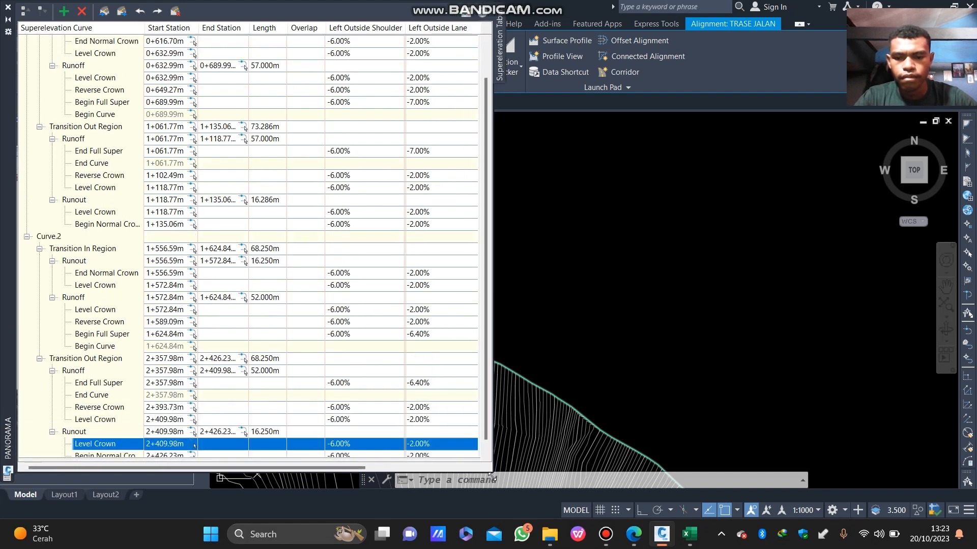
scroll(275, 369, down, 1)
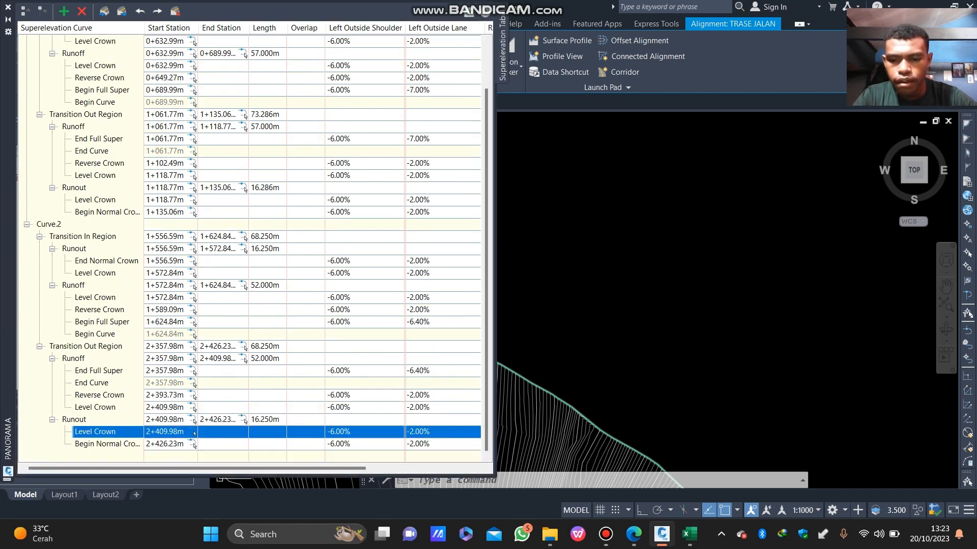
double_click(265, 420)
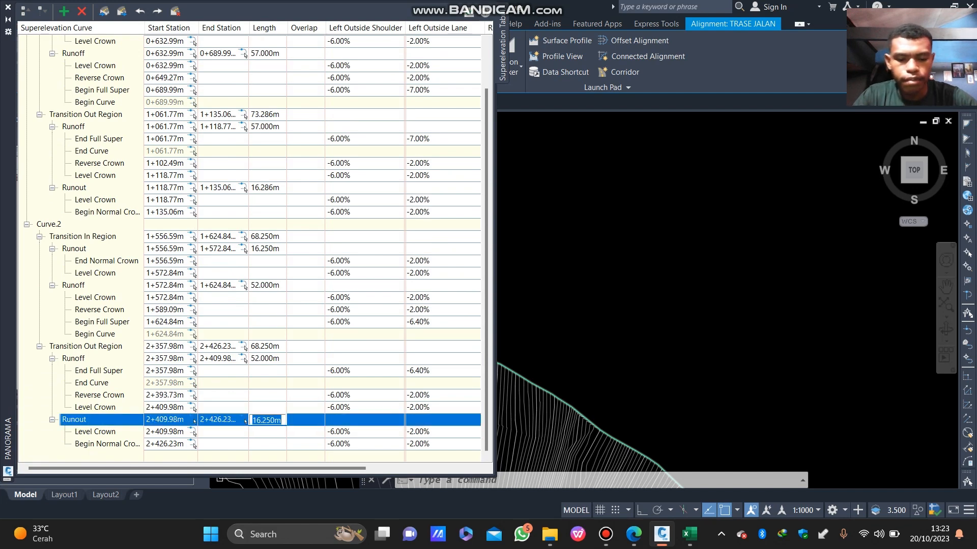
text(80)
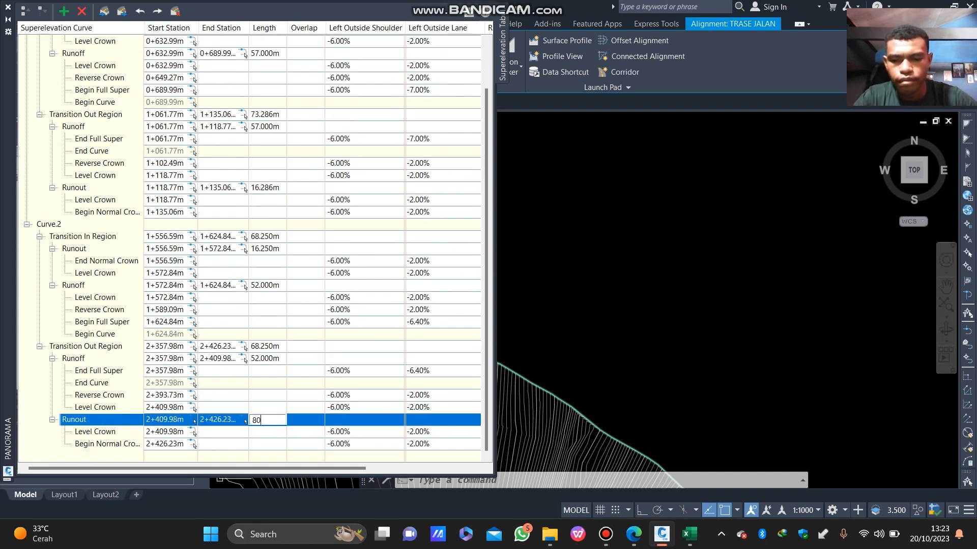
key(Return)
Step: Set Curve.2's transition-out runoff length to 120 m and its runout length to 80 m
double_click(265, 420)
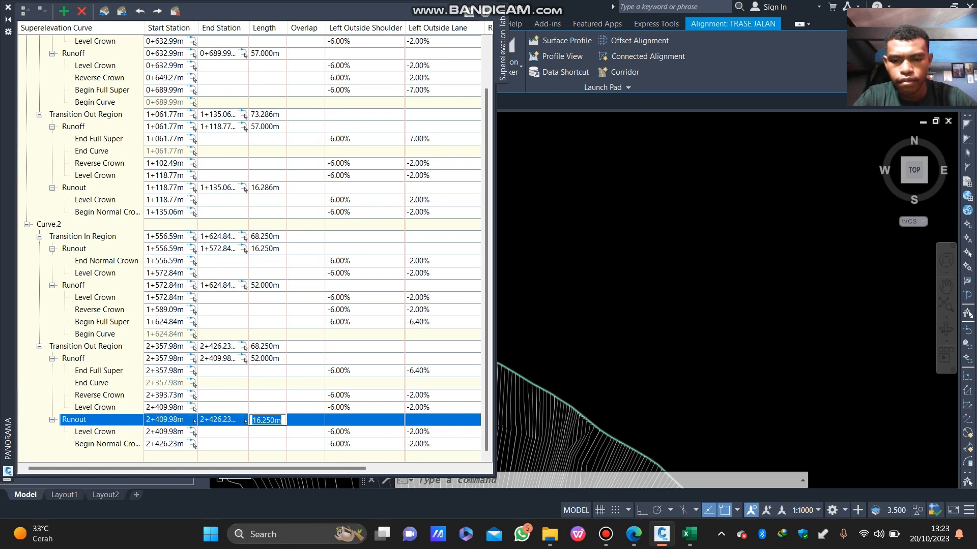
double_click(262, 359)
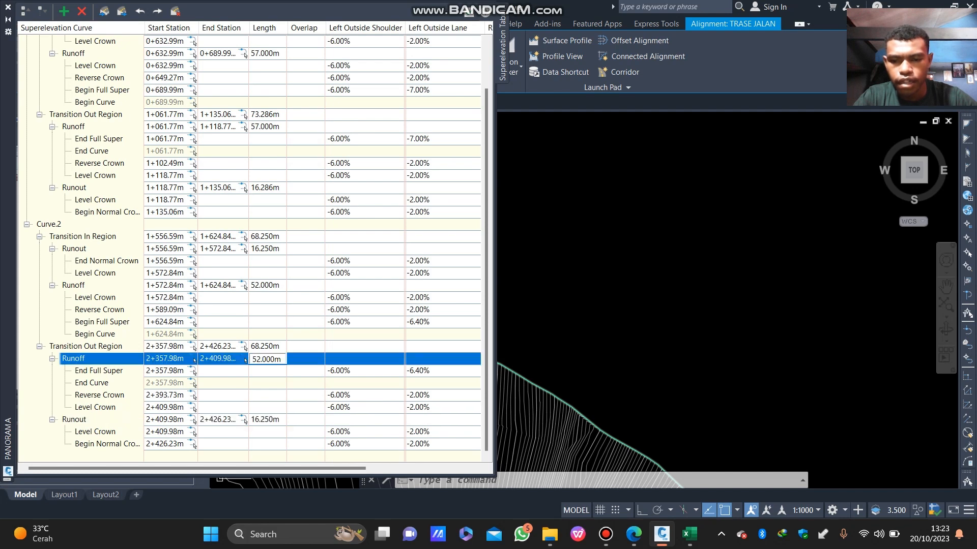
click(265, 383)
double_click(266, 359)
text(12)
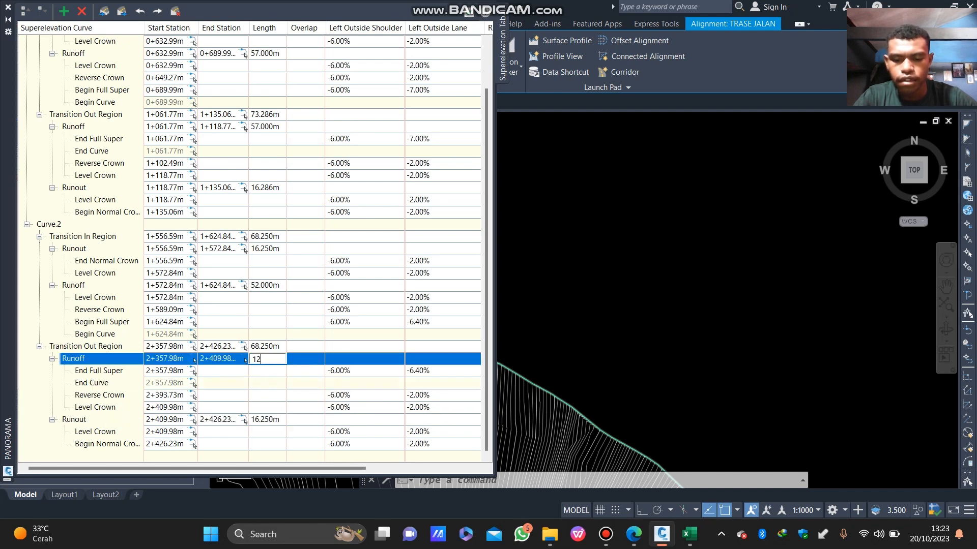
text(0)
key(Return)
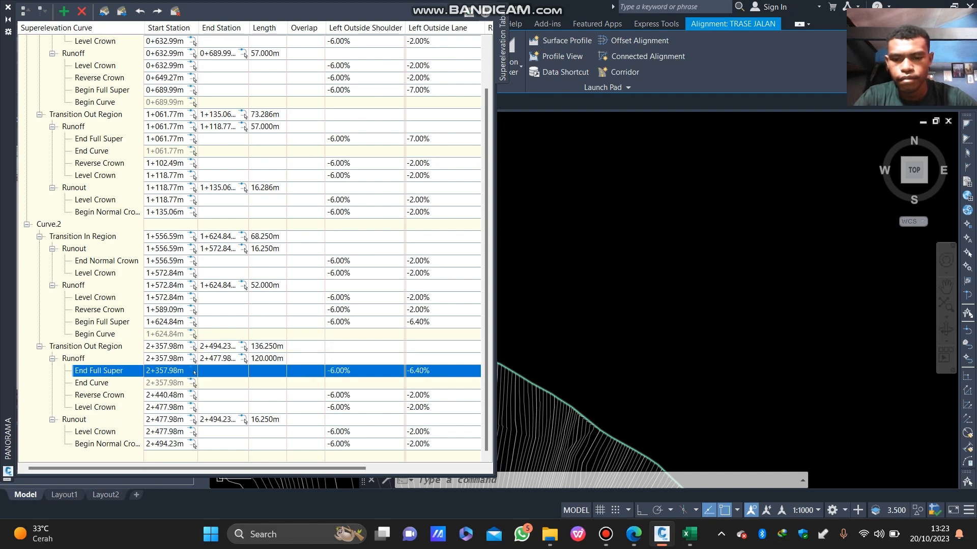
double_click(267, 421)
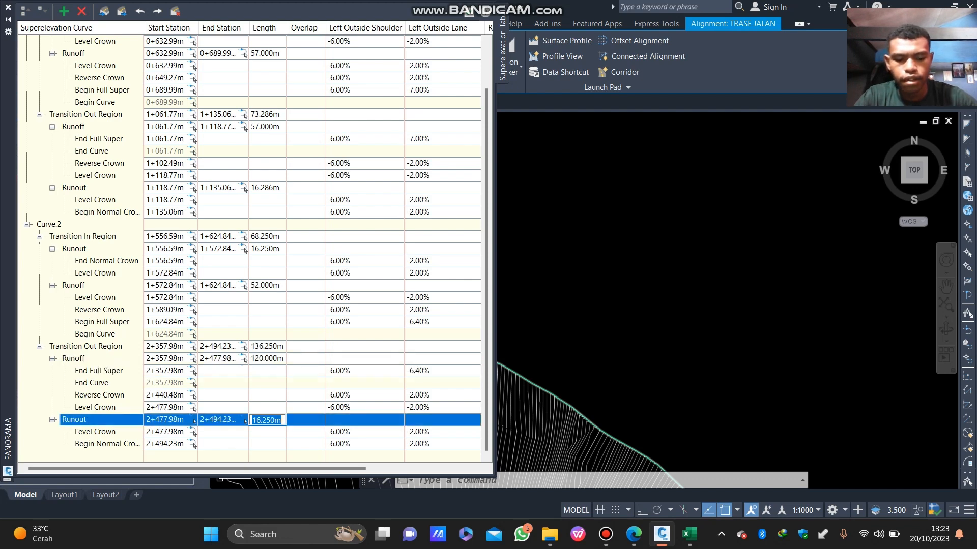
text(80)
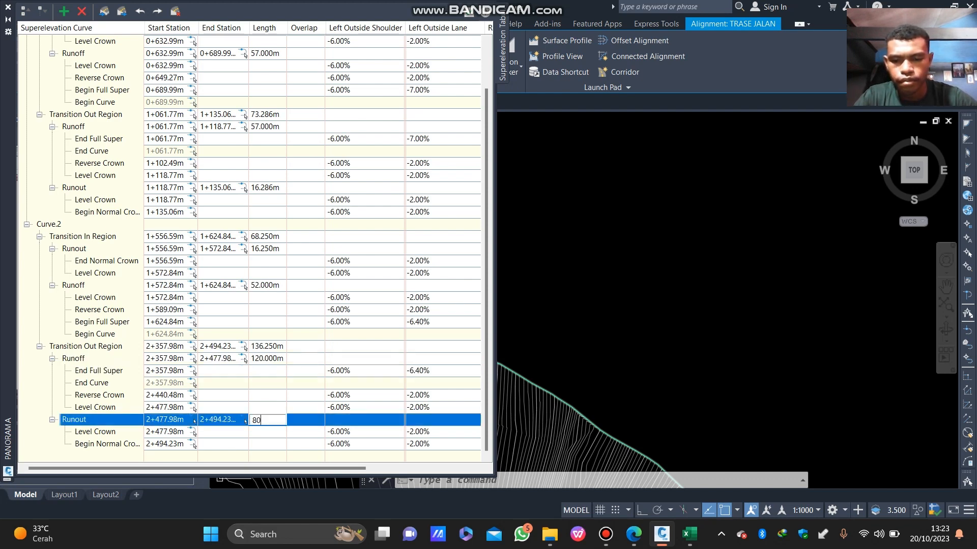
key(Return)
Step: Set Curve.2's transition-in runoff length to 120 m and its runout length to 80 m
double_click(266, 286)
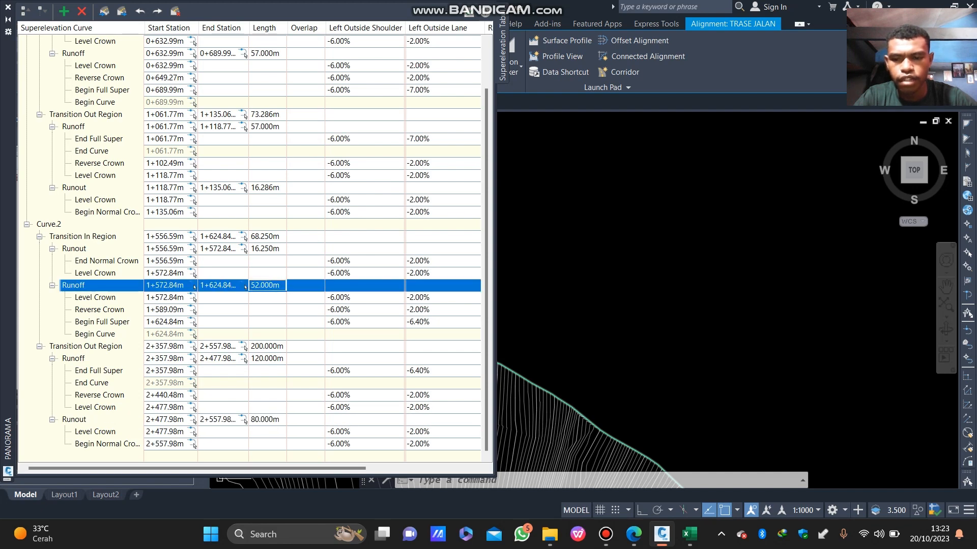
text(120)
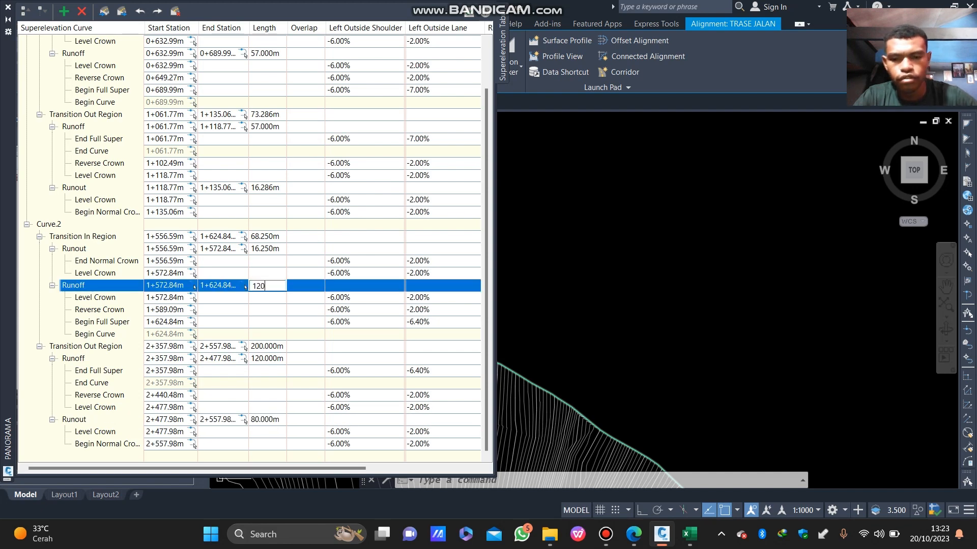
key(Return)
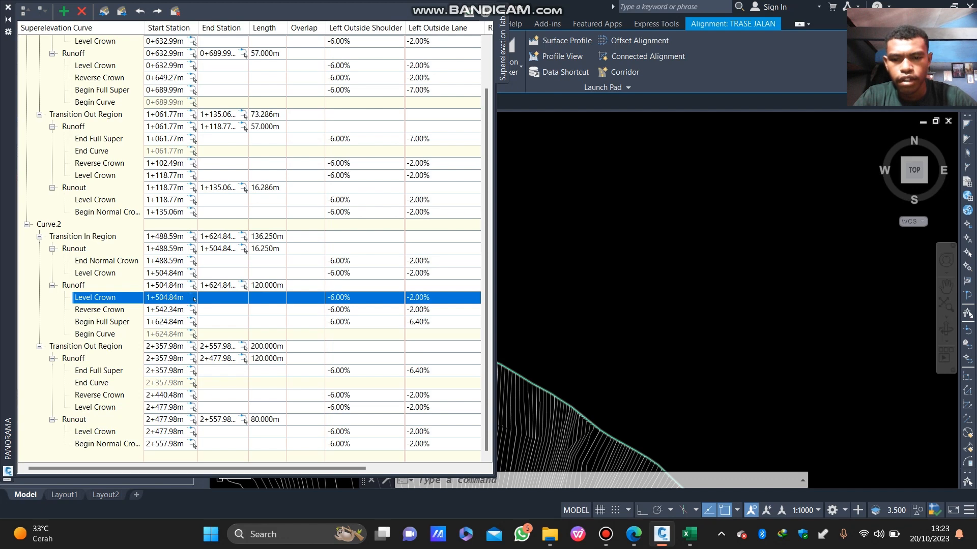
double_click(266, 249)
text(80)
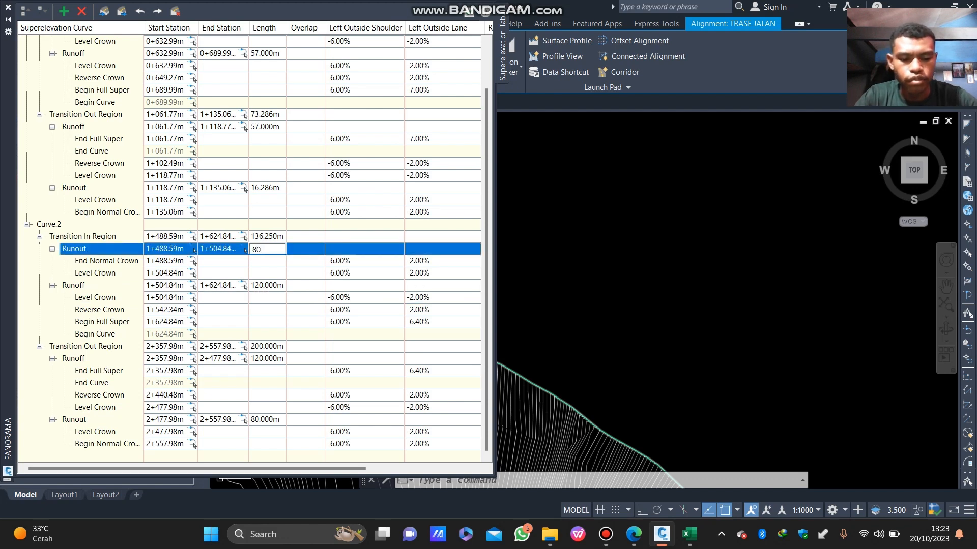
key(Return)
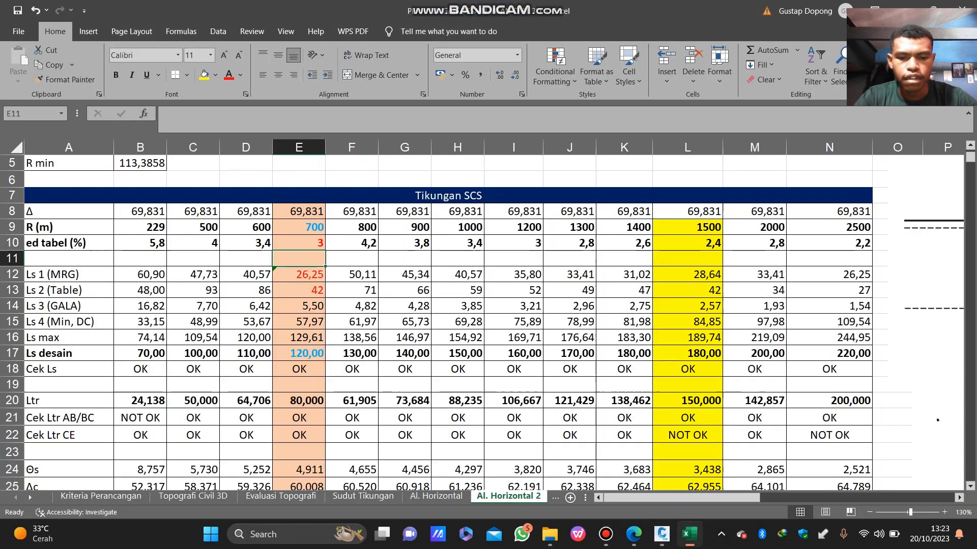
Step: Check the Ls desain and Ltr values for the 600 m radius on the workbook's Al. Horizontal sheet, and return to Civil 3D
click(690, 534)
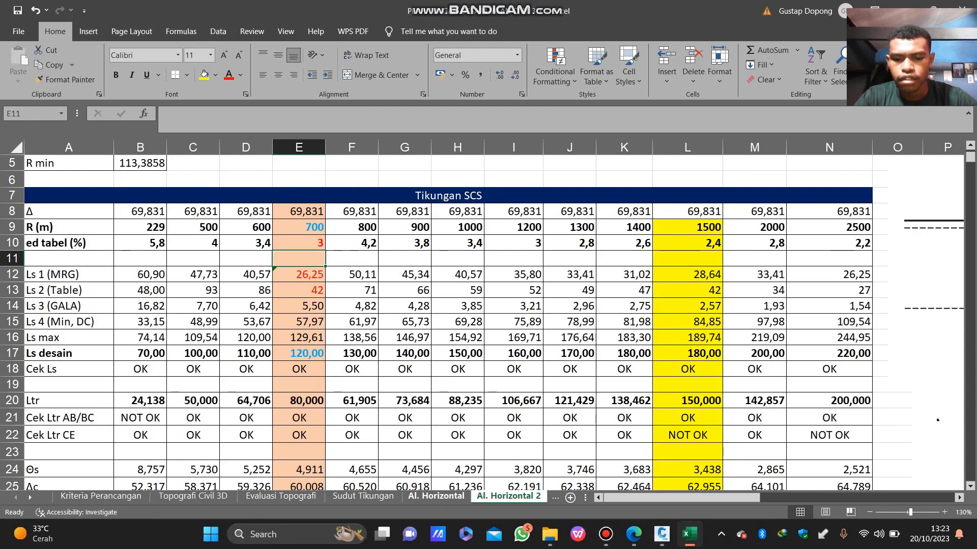
click(436, 496)
scroll(487, 322, up, 1)
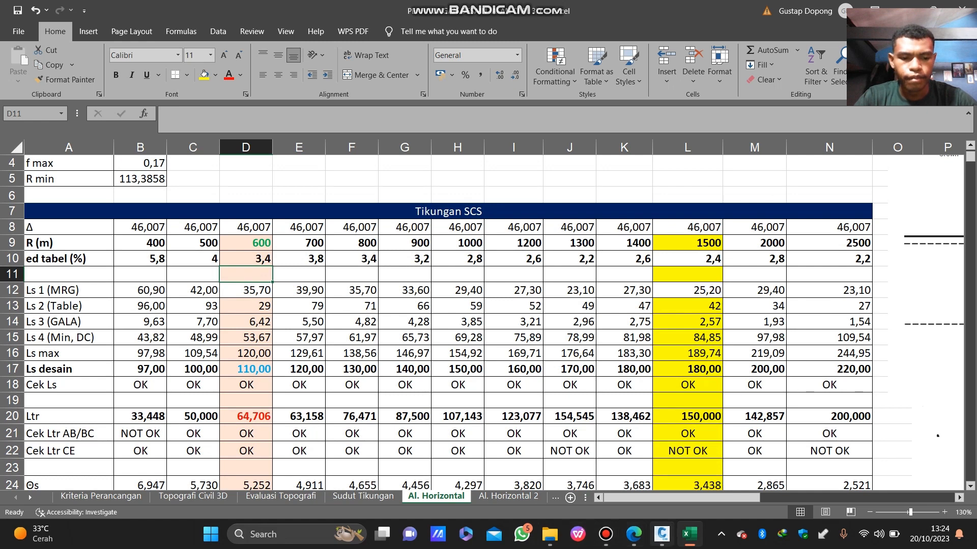
key(alt+Tab)
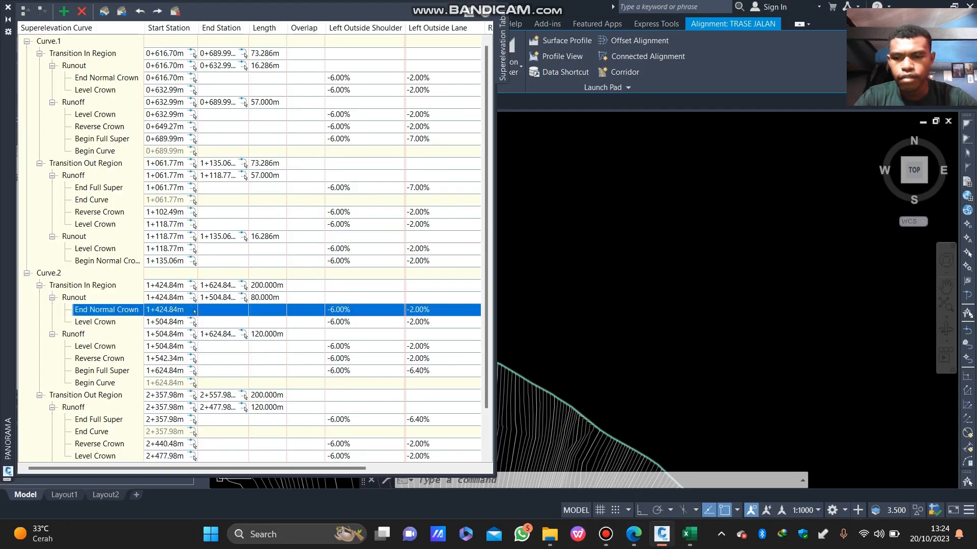
Step: Set the runout length of Curve.1's transition-out region to 64.706 m
double_click(267, 237)
text(6)
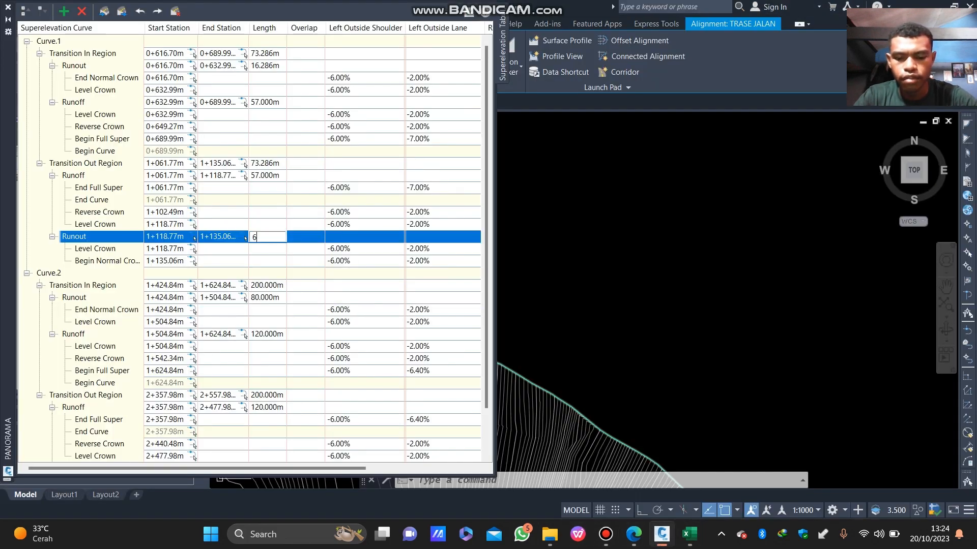
text(4.7)
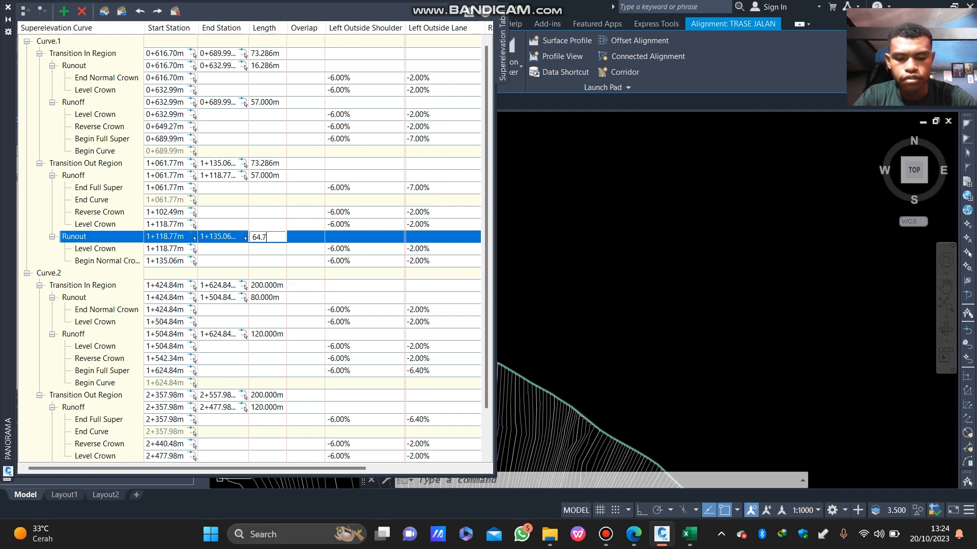
text(06)
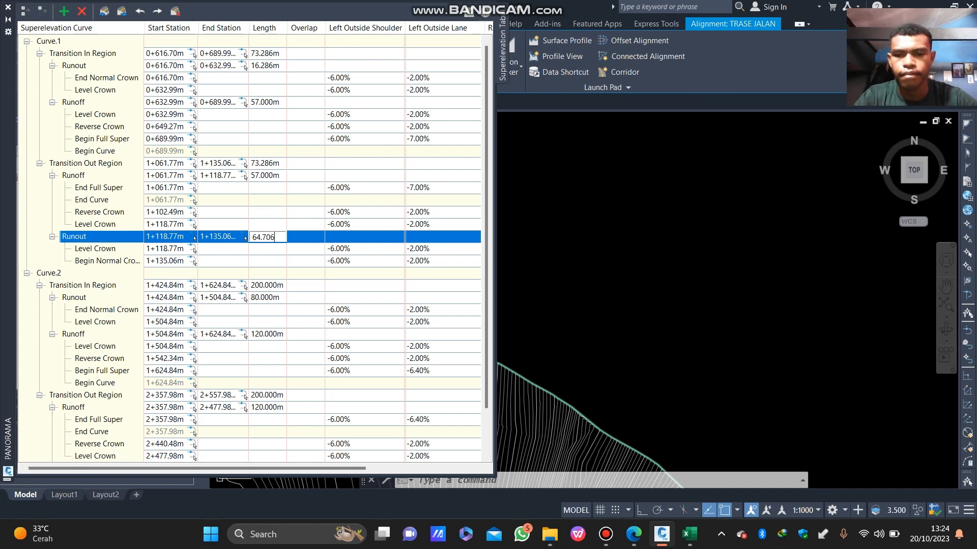
scroll(267, 237, down, 2)
double_click(267, 249)
scroll(267, 249, up, 2)
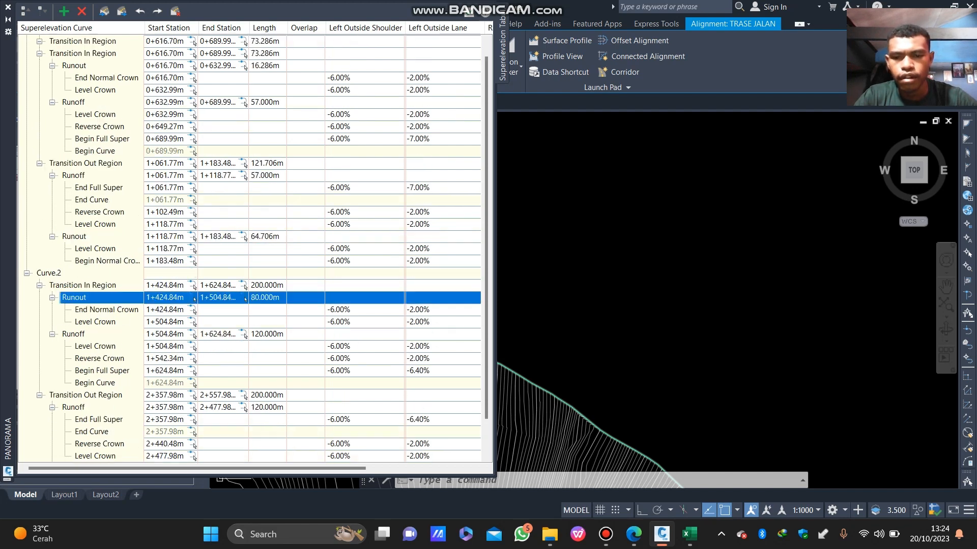
Step: Set the runoff lengths of Curve.1's transition-out and transition-in regions to 110 m each
double_click(267, 175)
text(119)
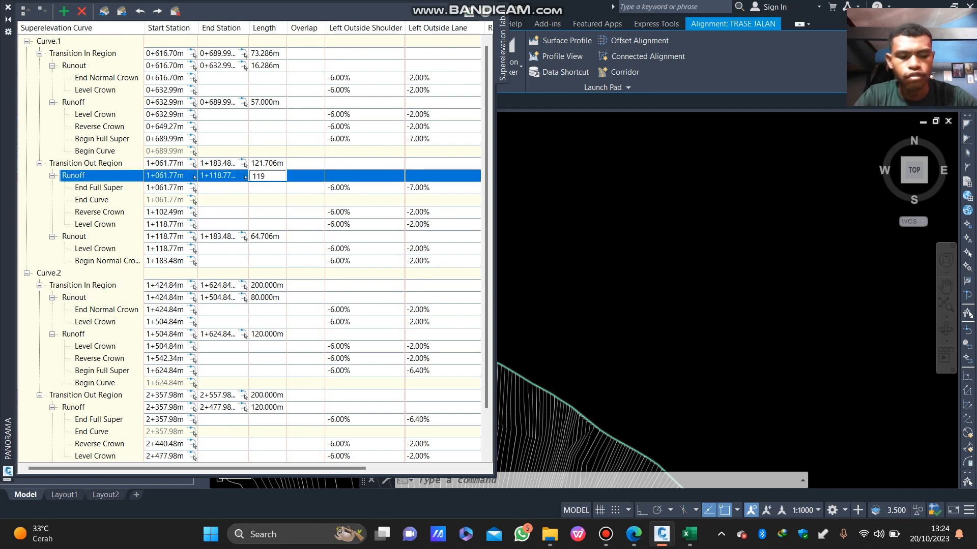
key(BackSpace)
text(0)
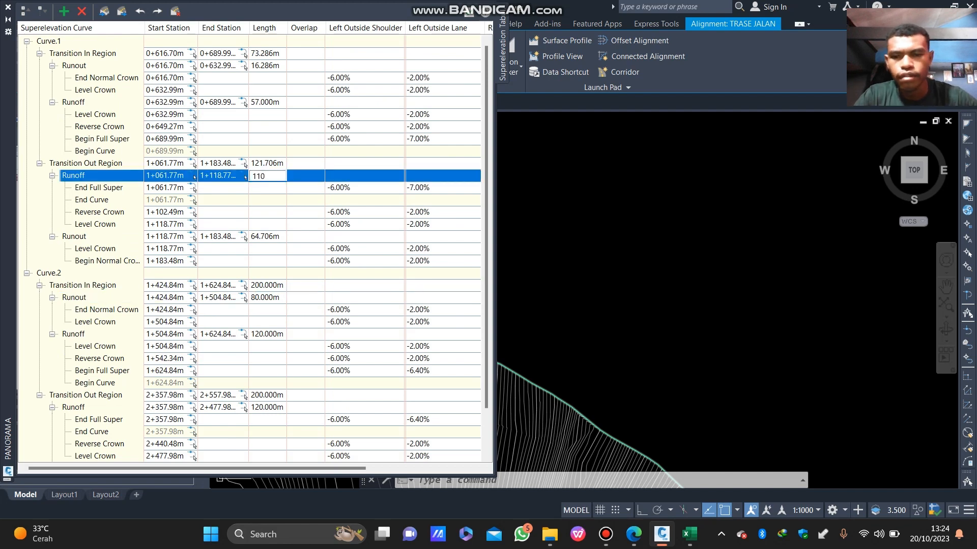
key(Return)
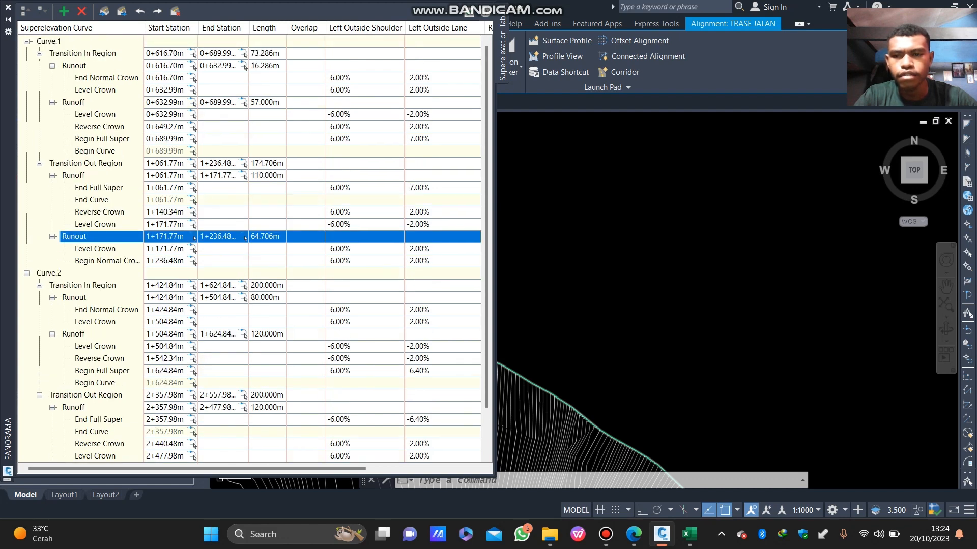
double_click(267, 103)
text(110)
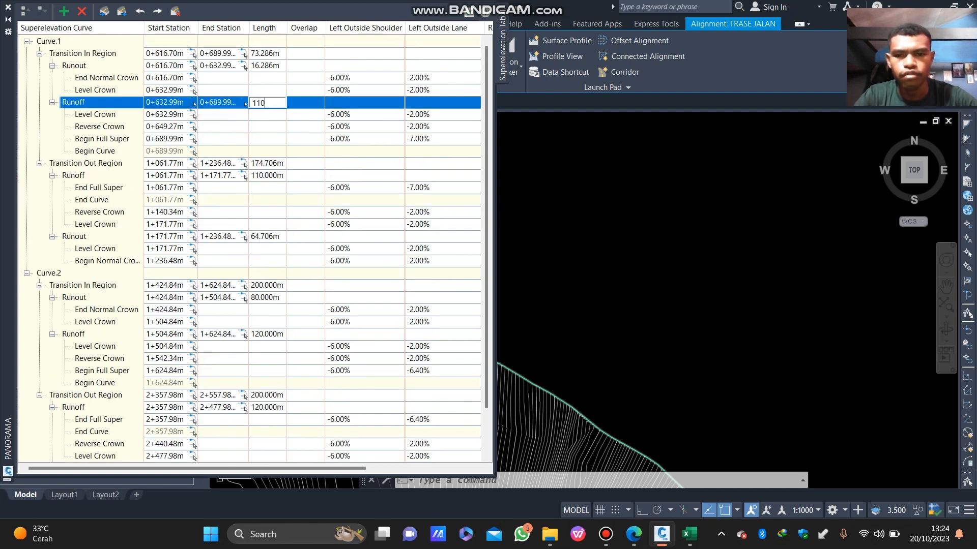
key(Return)
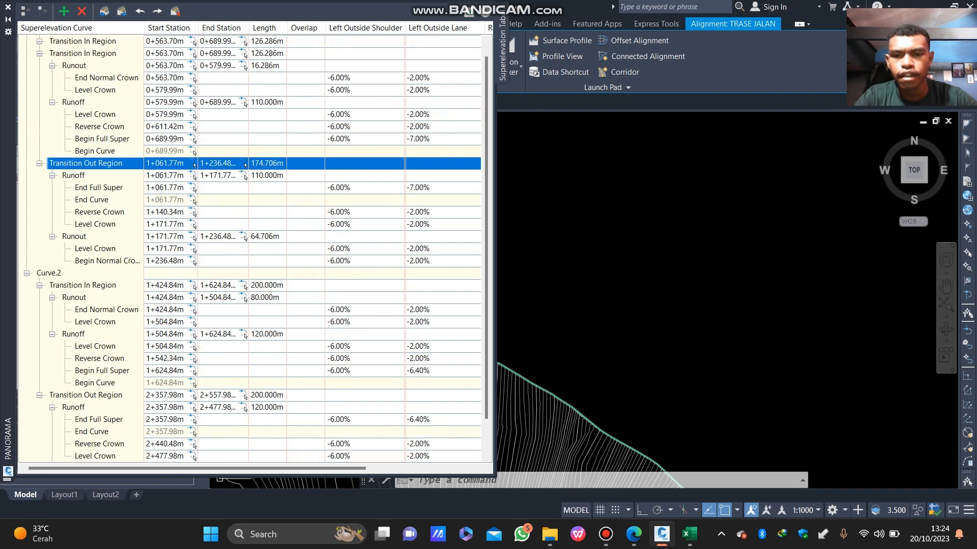
Step: Set the runout length of Curve.1's transition-in region to 64.706 m, matching the workbook's Ltr value for the 600 m radius
double_click(267, 65)
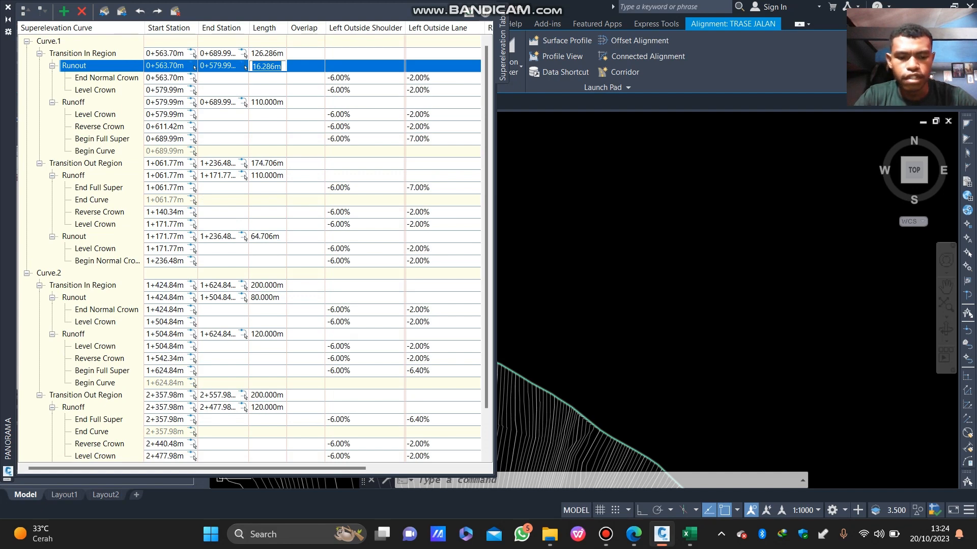
click(689, 534)
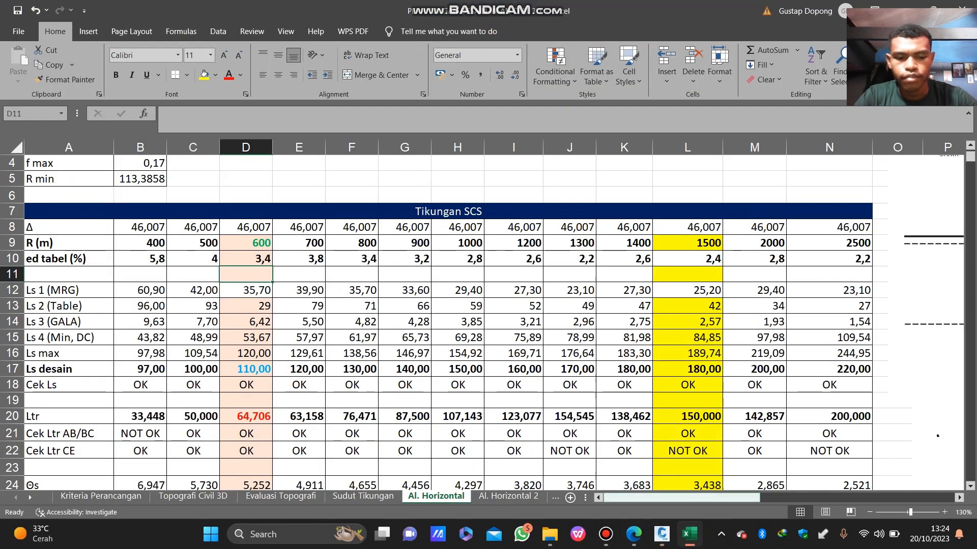
click(662, 535)
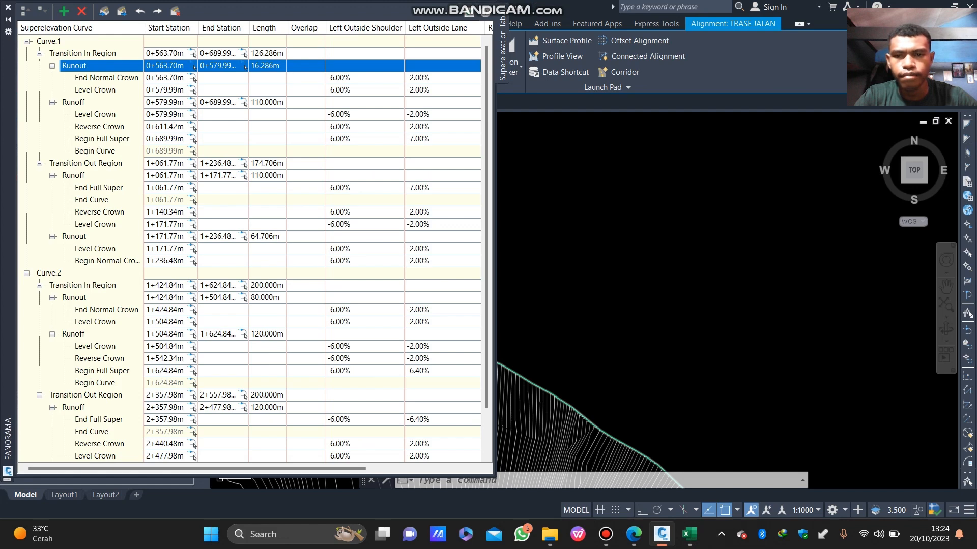
click(267, 65)
text(16)
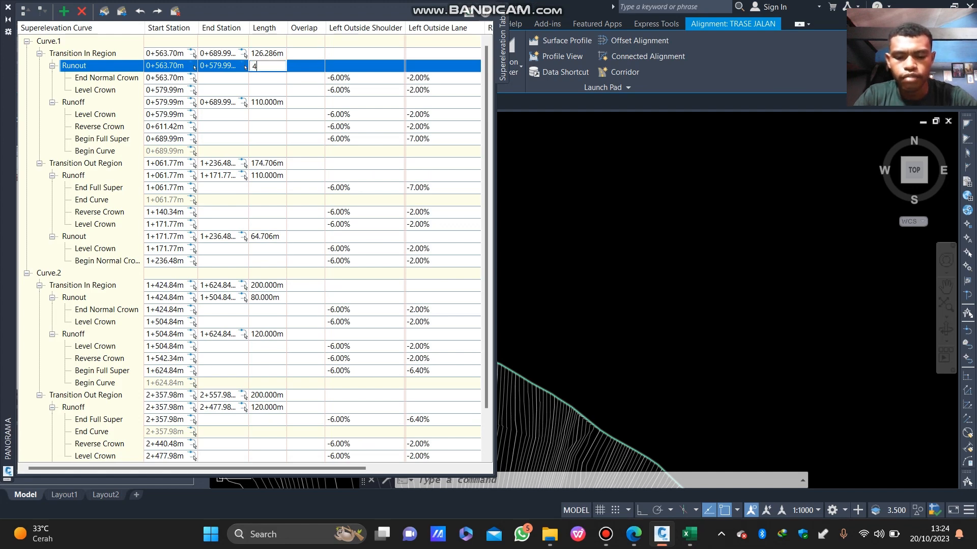
key(BackSpace)
key(BackSpace)
text(6)
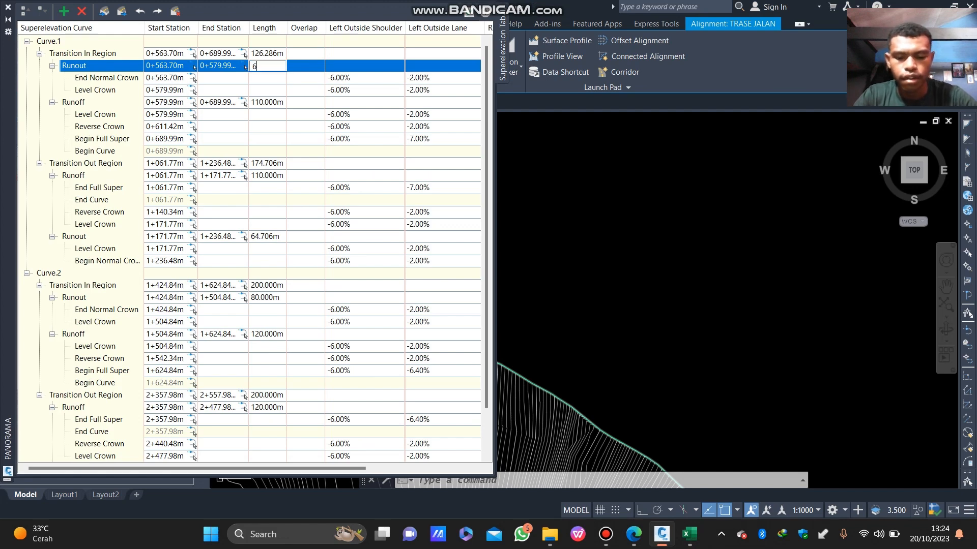
text(4.706)
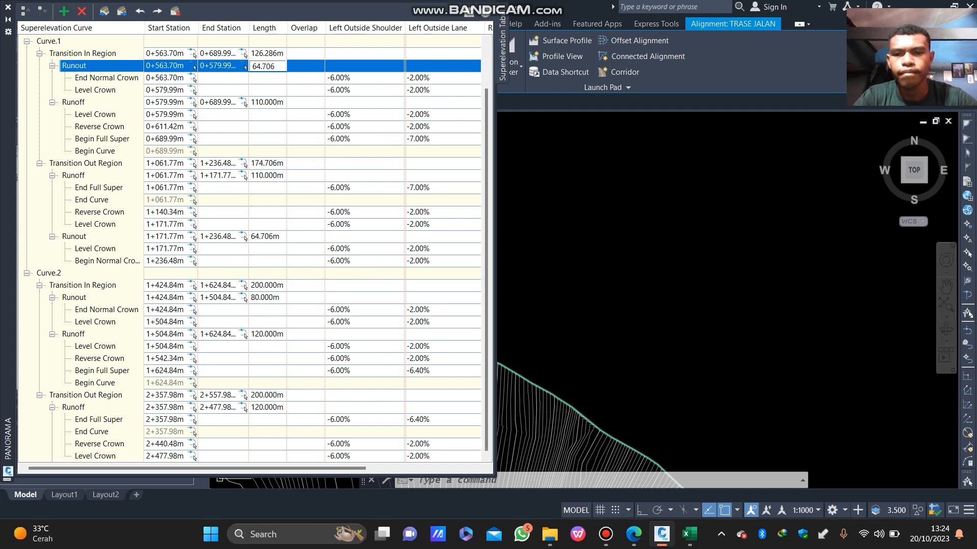
click(95, 114)
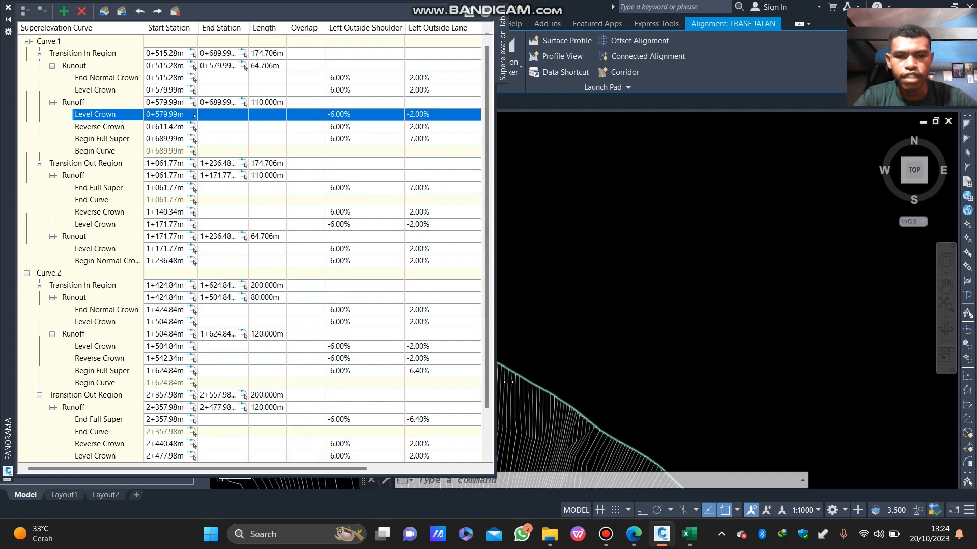
Step: Widen the superelevation table to show the Right Outside Lane column, and check the 600 m radius ed tabel value in the Excel workbook
drag(508, 382, 550, 381)
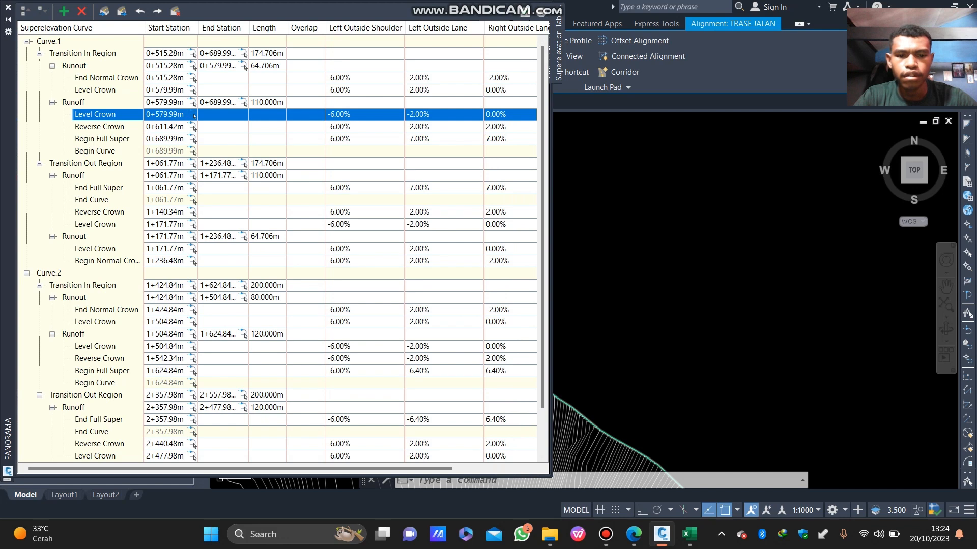
drag(554, 284, 585, 284)
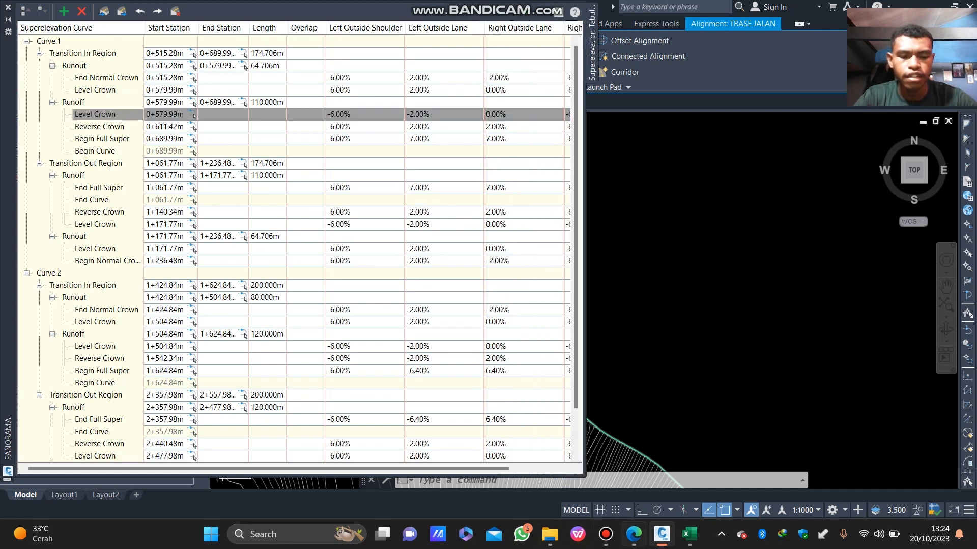
click(689, 534)
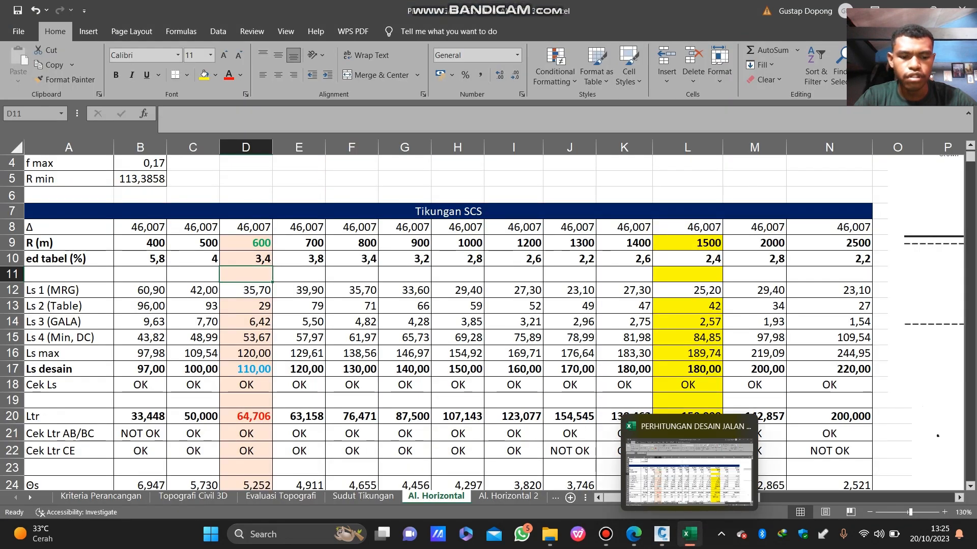
click(661, 534)
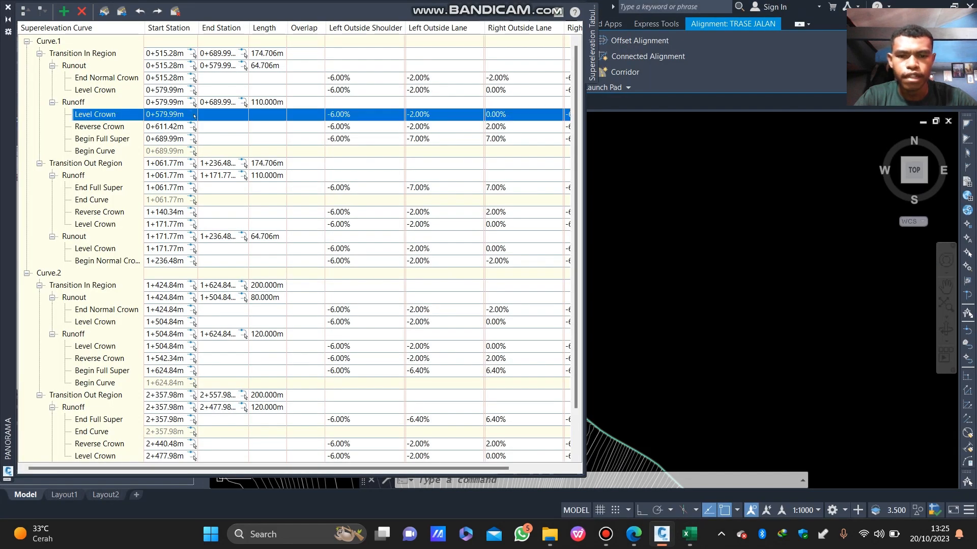
Step: Set the left outside lane slope at Curve.1's Begin Full Super station to -3.4%
double_click(425, 139)
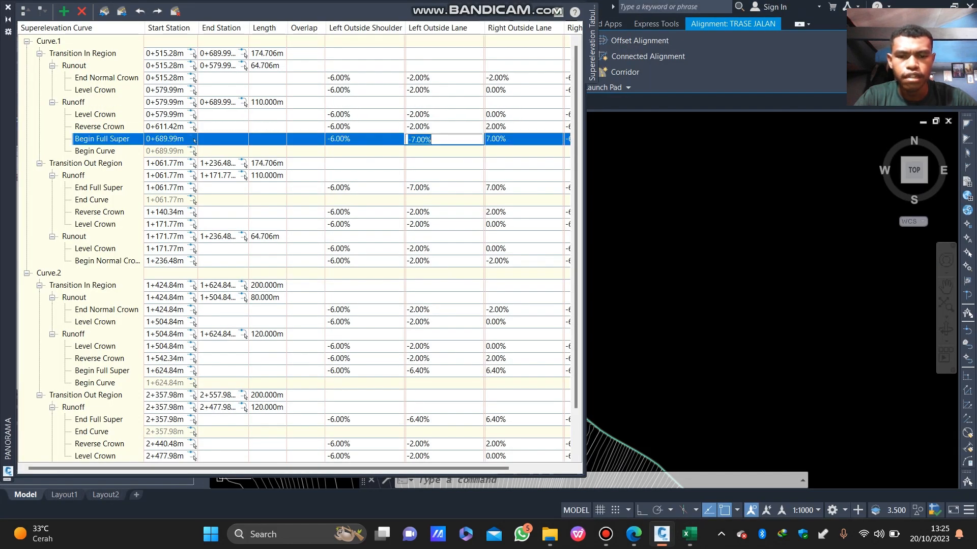
key(BackSpace)
key(BackSpace)
key(BackSpace)
key(BackSpace)
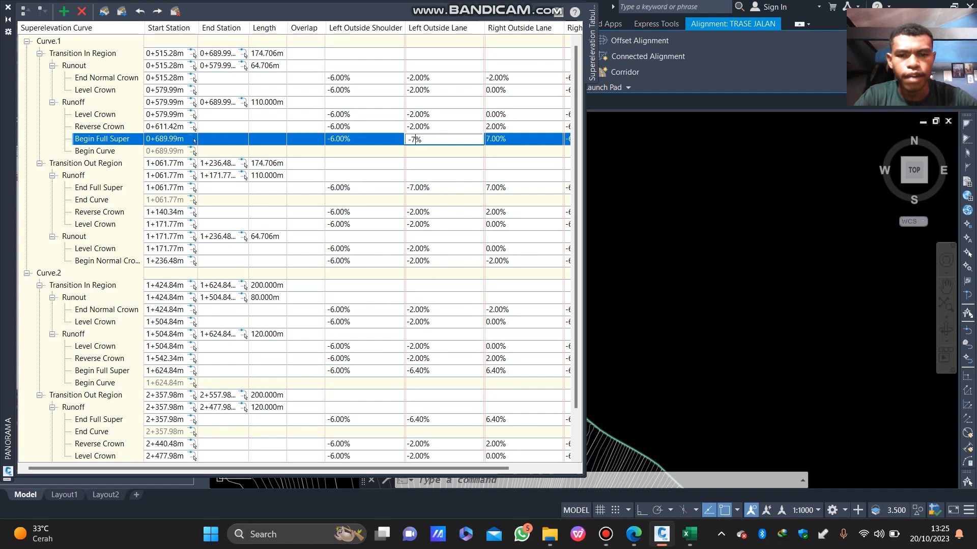
text(3.)
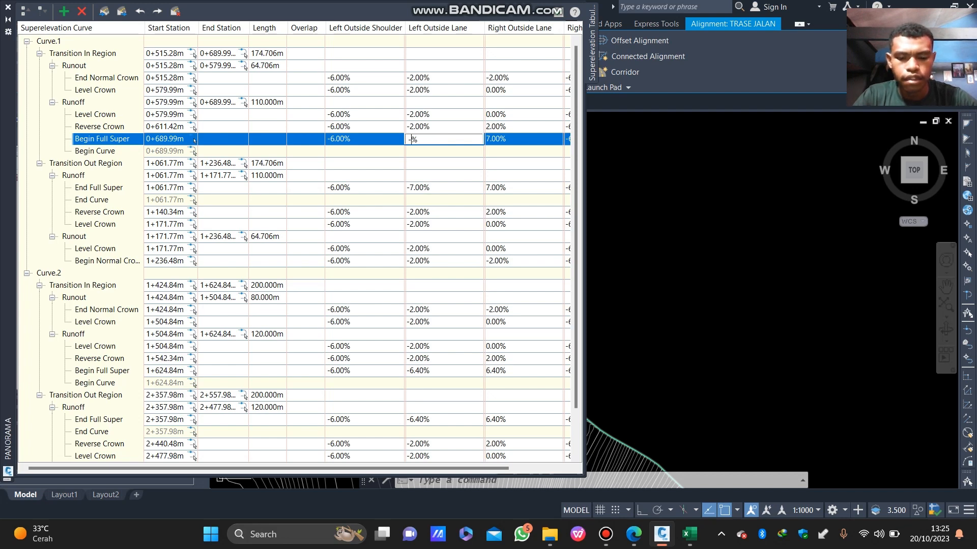
text(4)
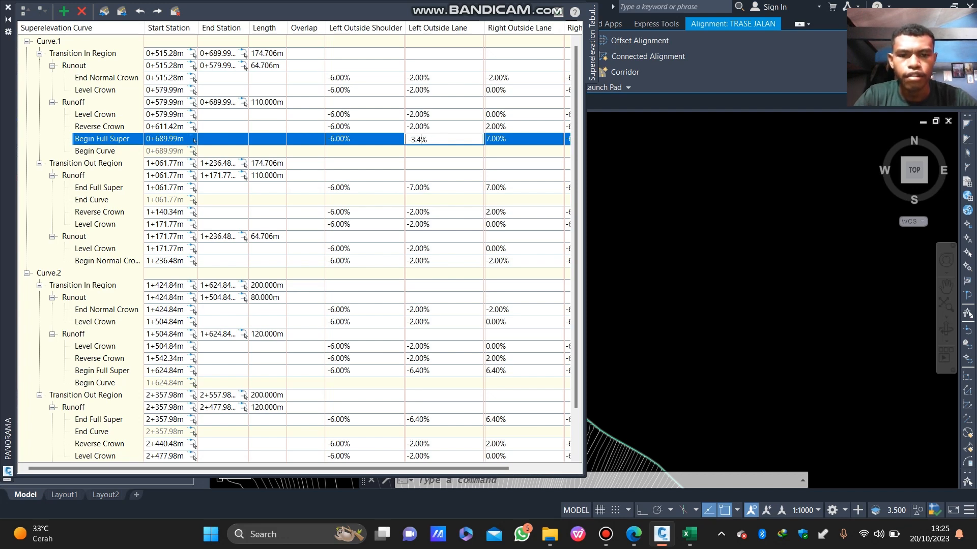
key(Return)
Step: Set the right outside lane slope at Curve.1's Begin Full Super station to 3.4%
double_click(502, 140)
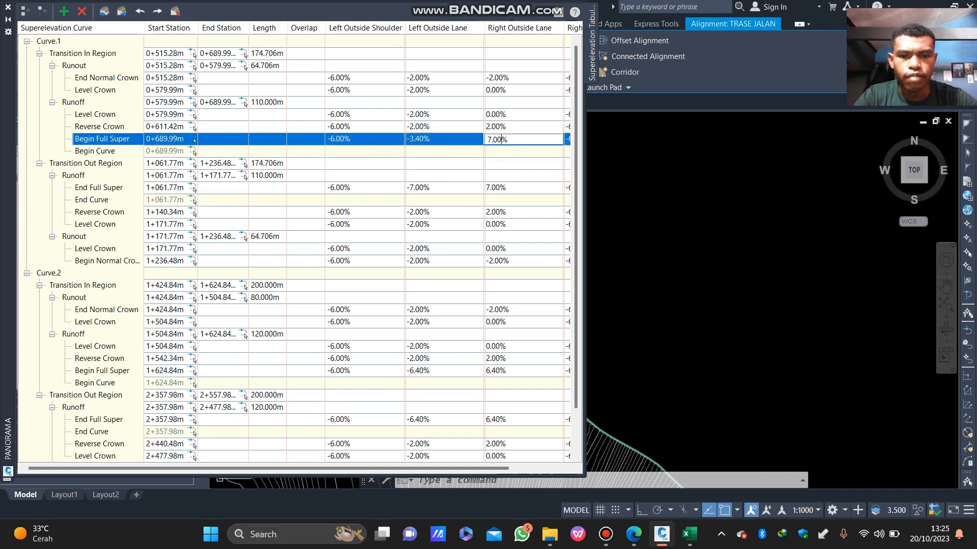
key(BackSpace)
key(BackSpace)
key(BackSpace)
key(BackSpace)
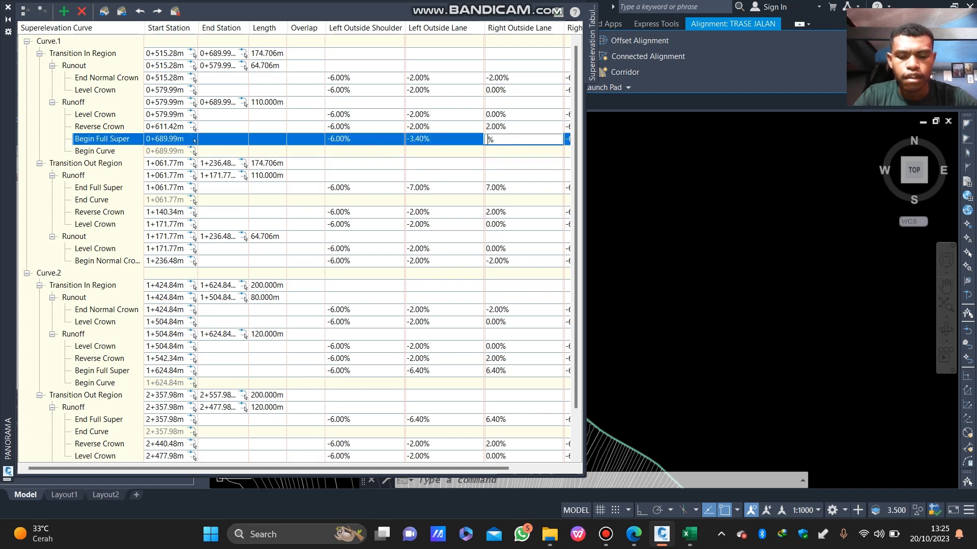
text(3.4)
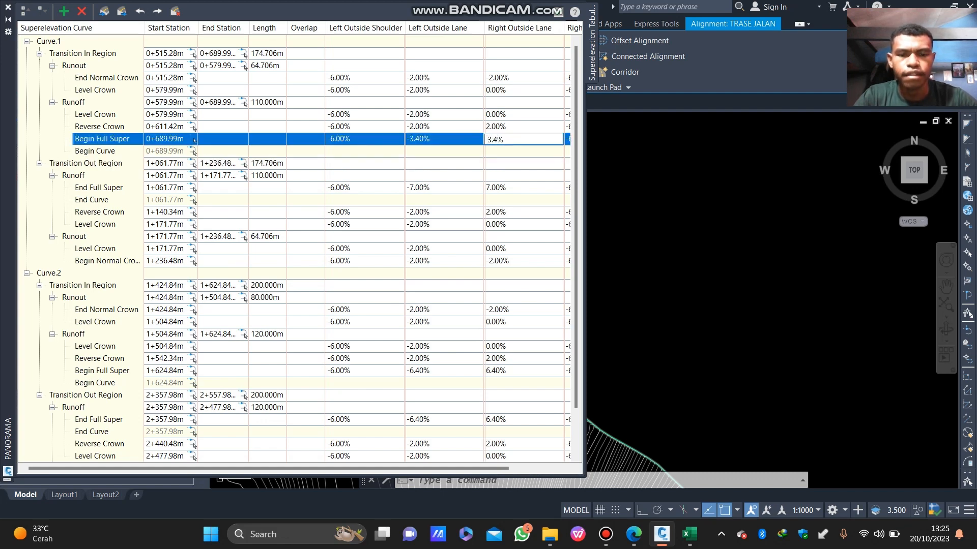
key(Return)
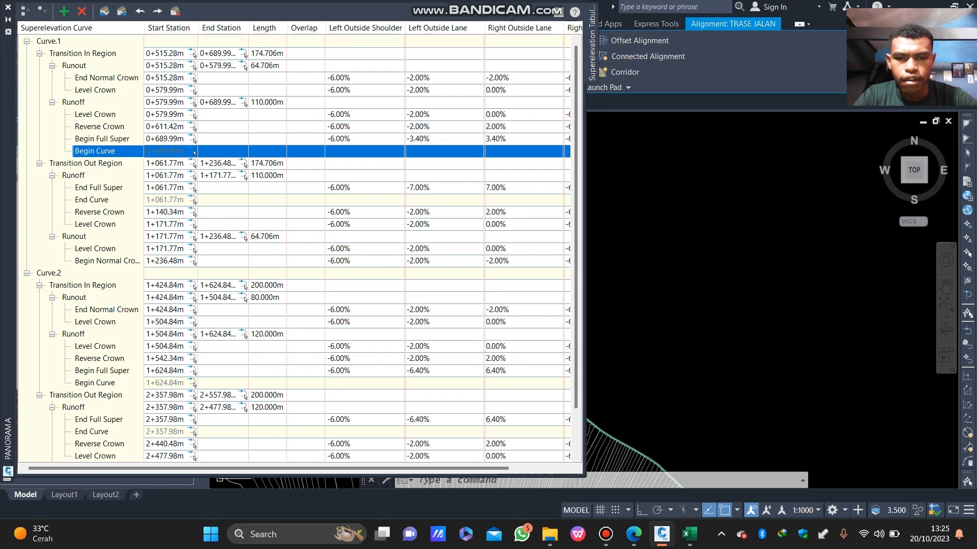
Step: Set Curve.1's End Full Super slopes to -3.4% for the left outside lane and 3.4% for the right outside lane
double_click(426, 188)
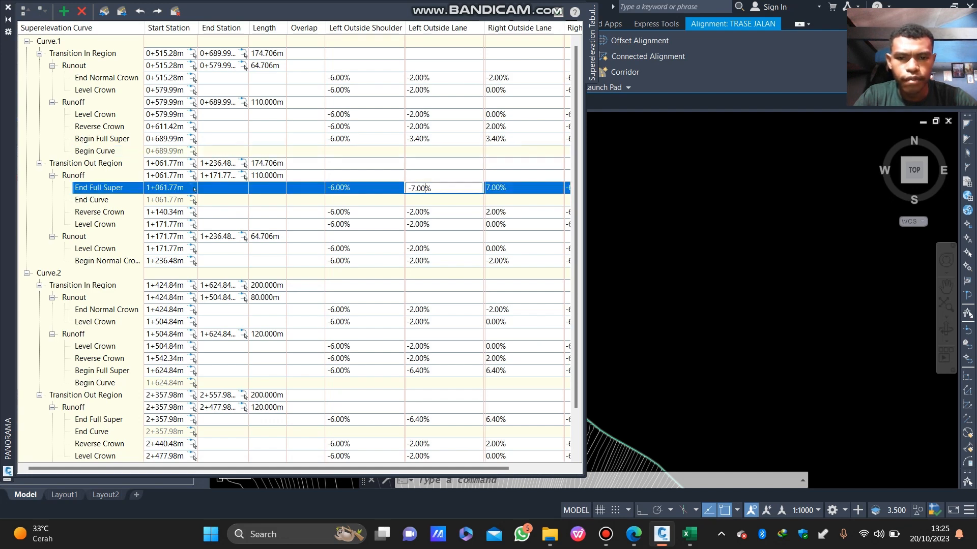
key(BackSpace)
key(BackSpace)
key(BackSpace)
key(BackSpace)
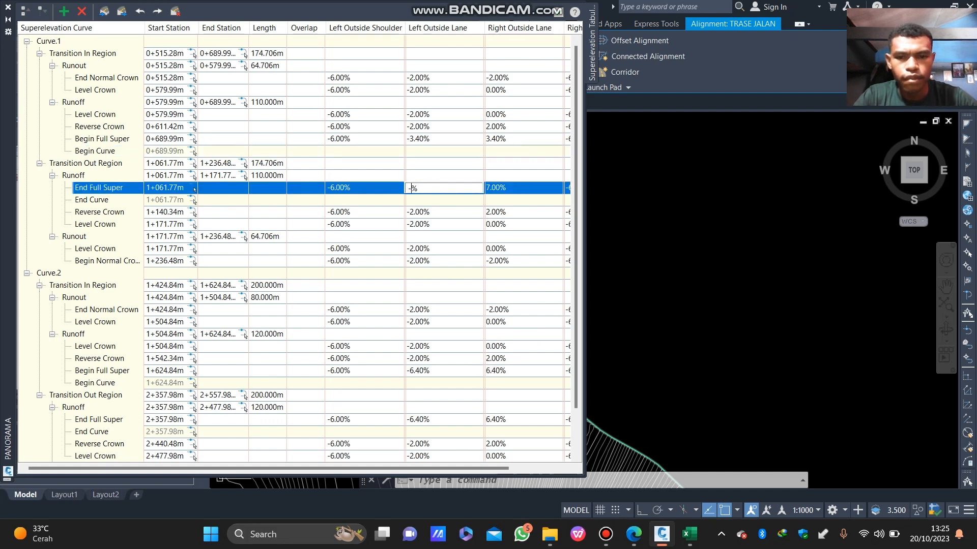
text(3.4)
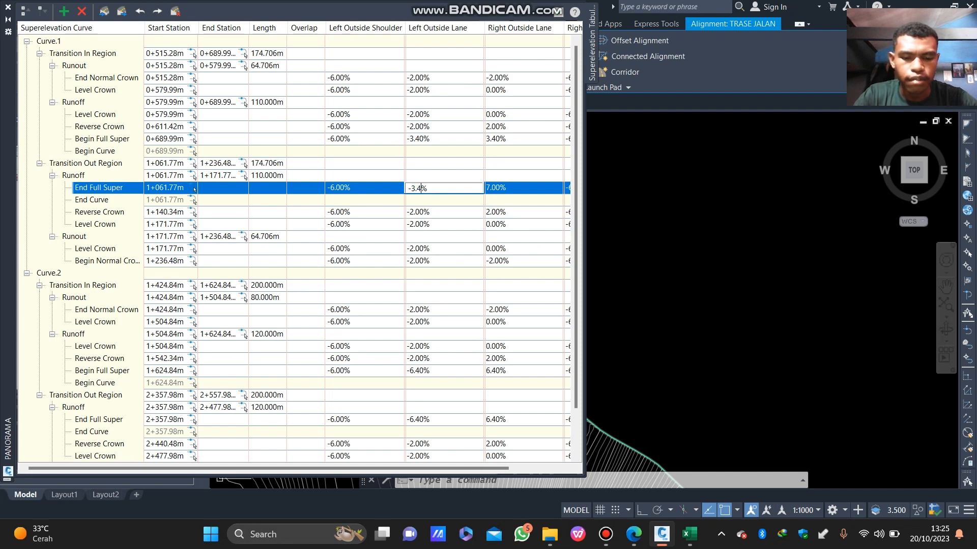
key(Tab)
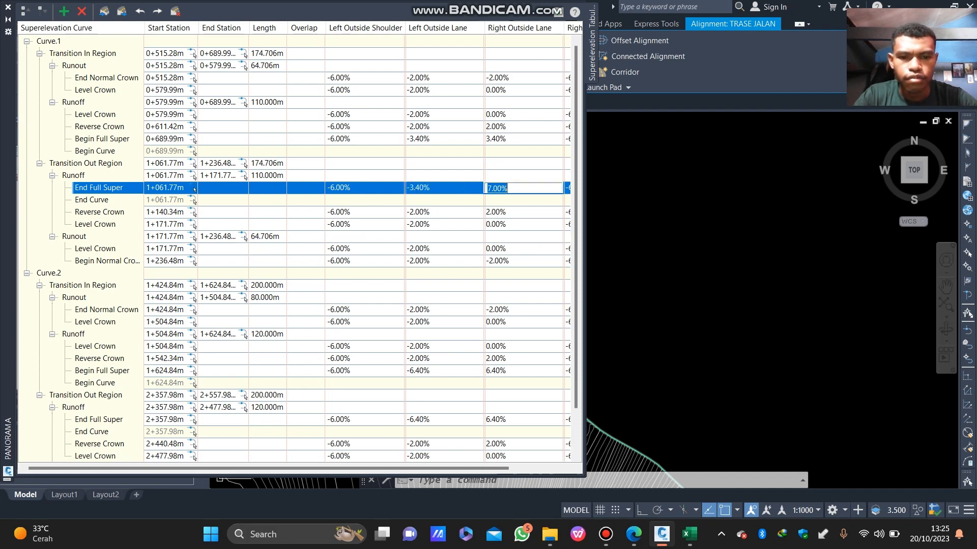
text(3.4)
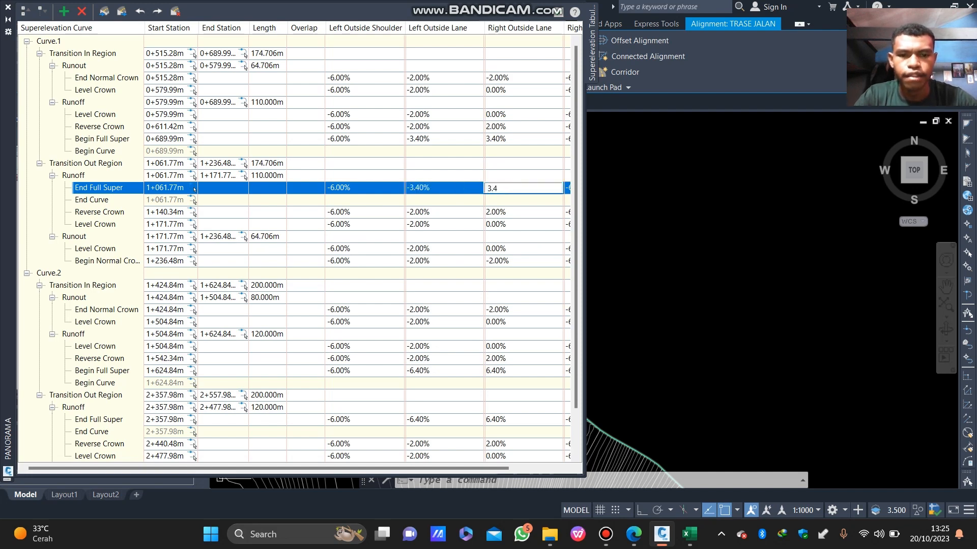
key(Return)
click(92, 200)
Step: Check the ed tabel value for the 700 m radius on the Excel workbook's Al. Horizontal 2 sheet, and return to Civil 3D
scroll(300, 244, down, 2)
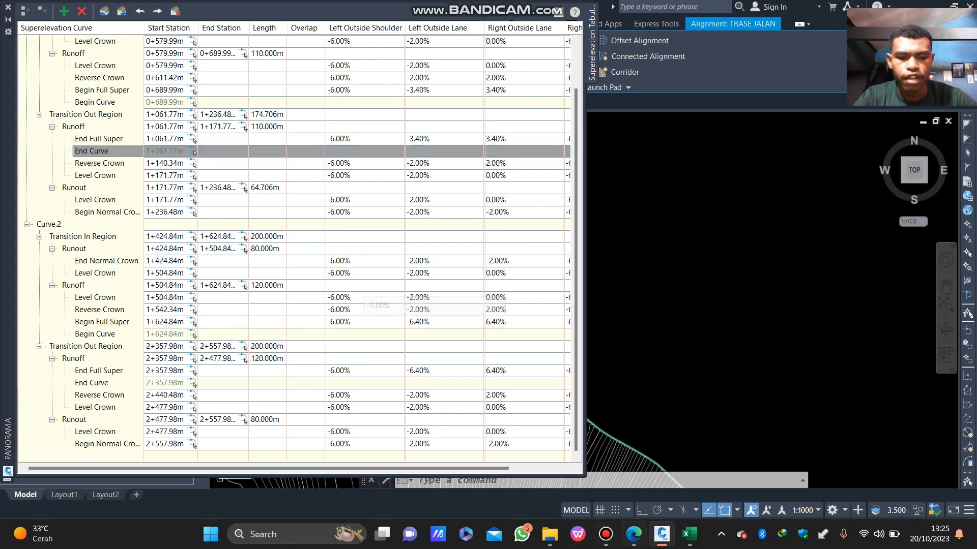
click(688, 534)
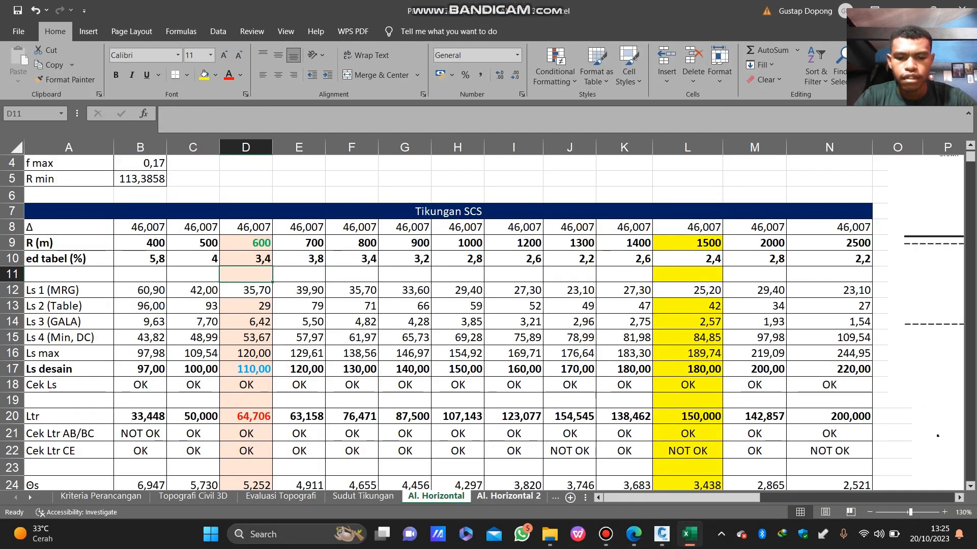
click(509, 496)
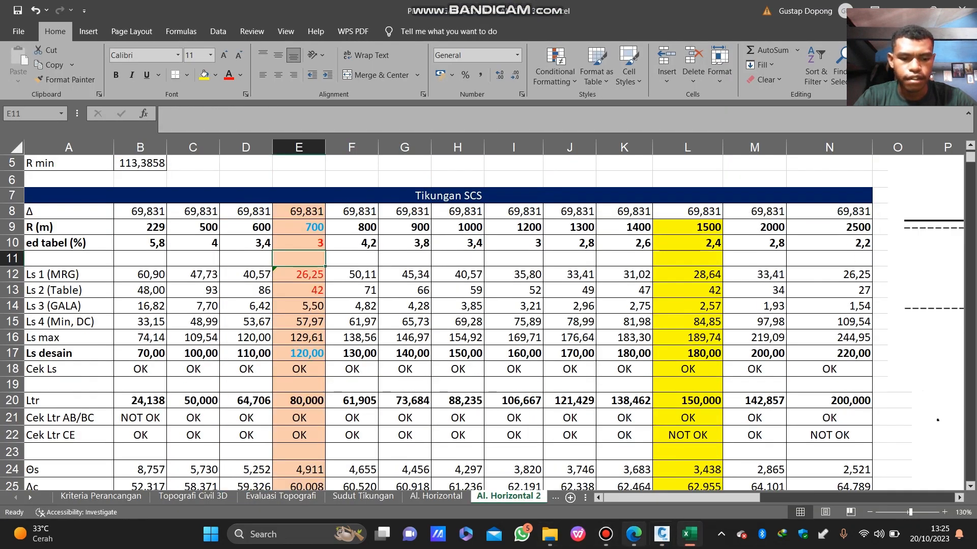
click(661, 535)
scroll(295, 244, up, 2)
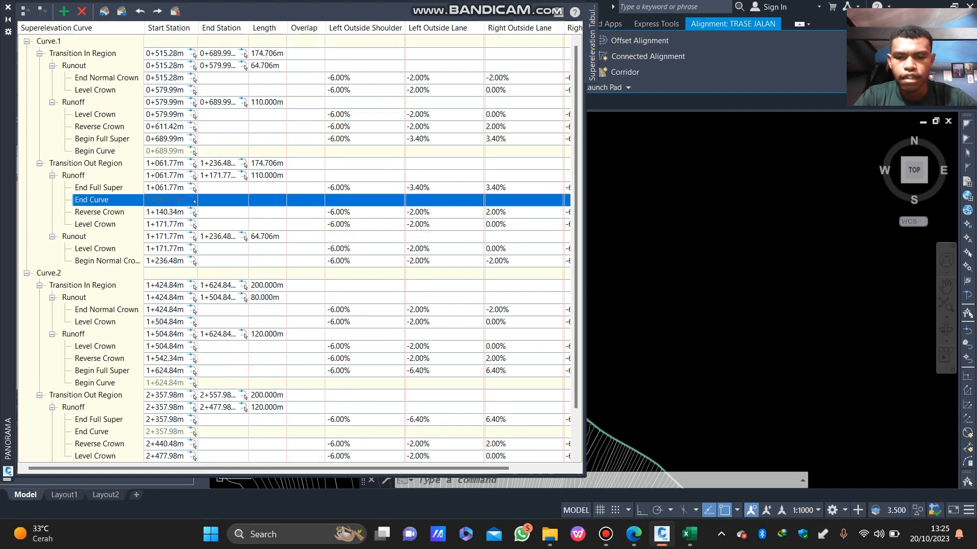
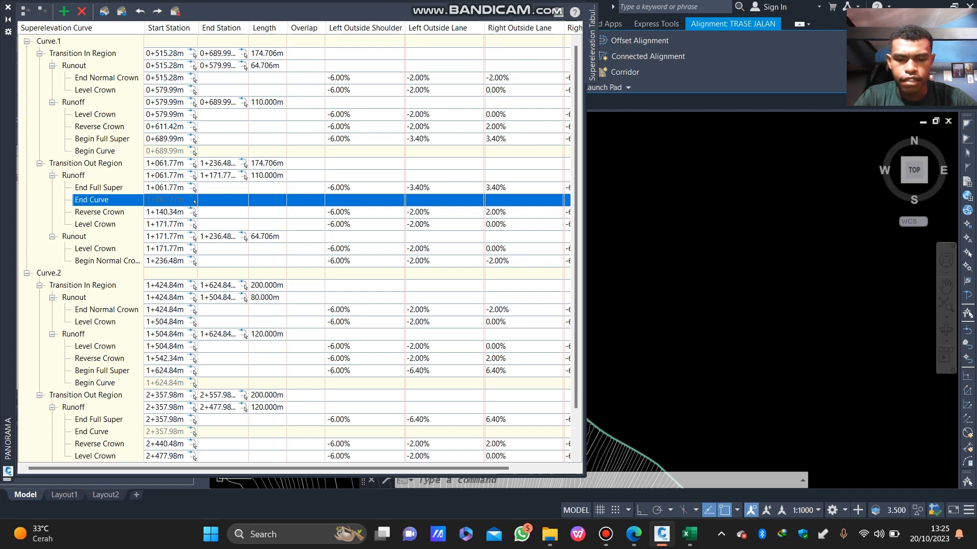
Step: Set Curve.2's Begin Full Super slopes to -3% for the left outside lane and 3% for the right outside lane
double_click(420, 371)
click(420, 372)
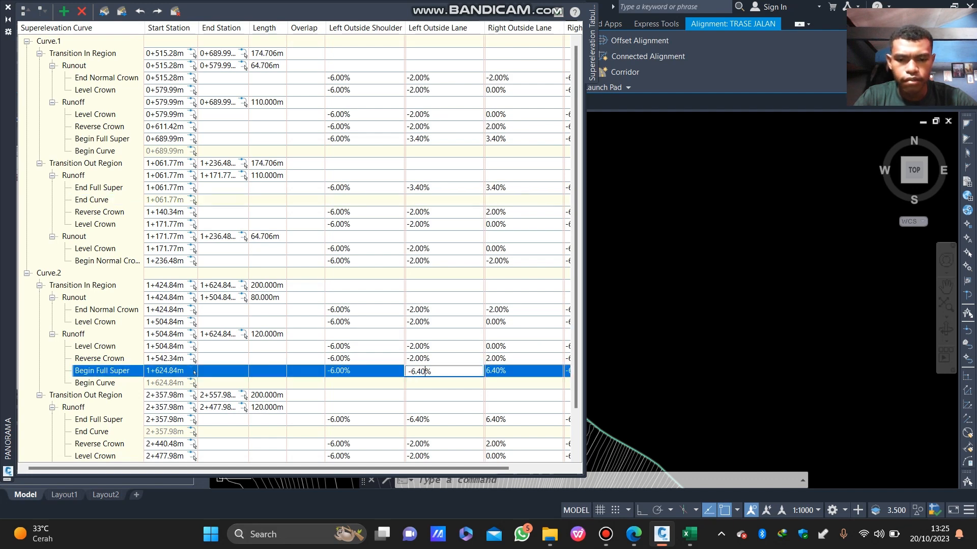
key(BackSpace)
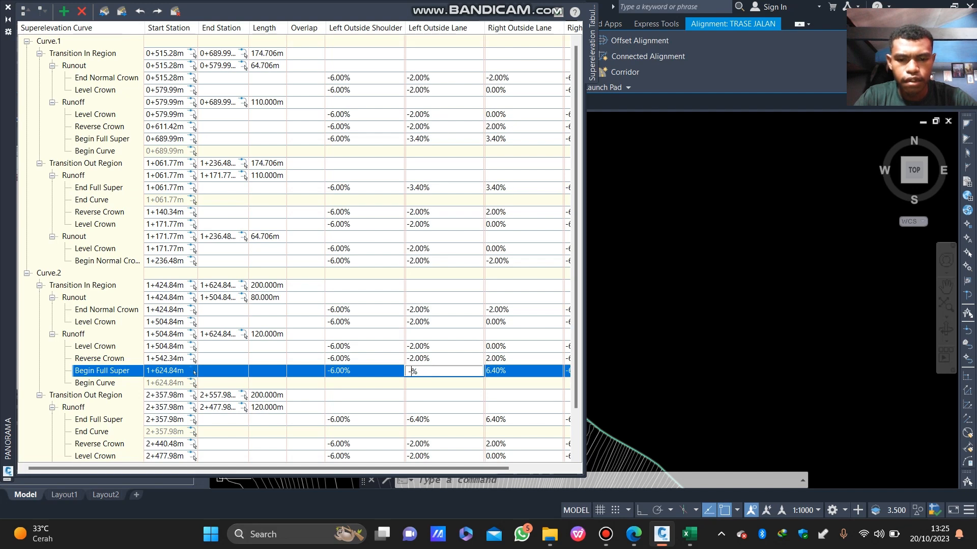
text(3)
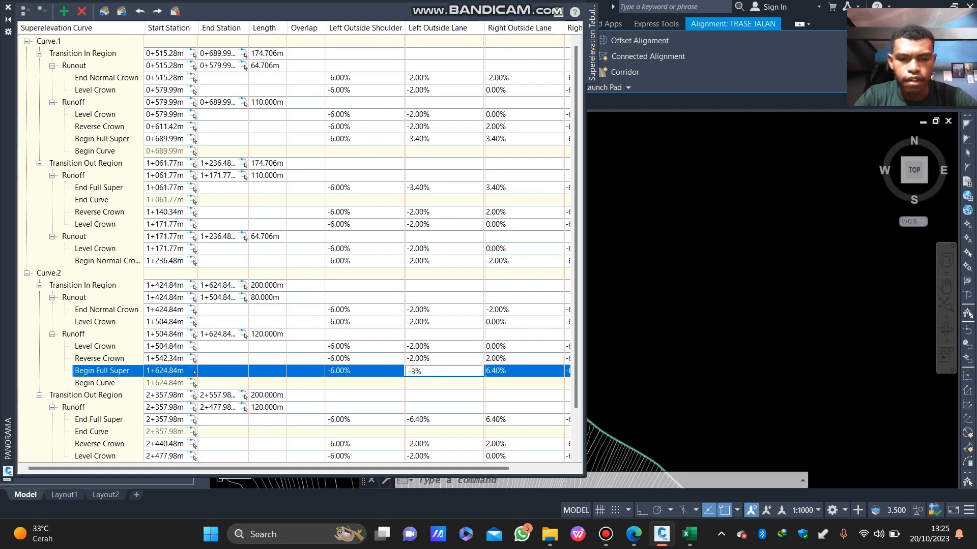
key(Tab)
text(3)
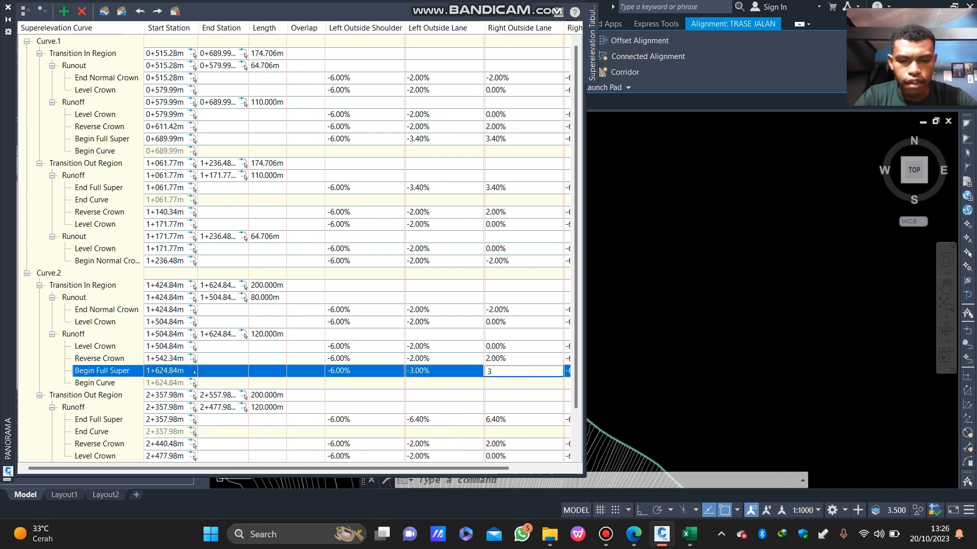
key(Return)
Step: Set Curve.2's End Full Super slopes to -3% for the left outside lane and 3% for the right, and close the superelevation table
scroll(300, 250, down, 2)
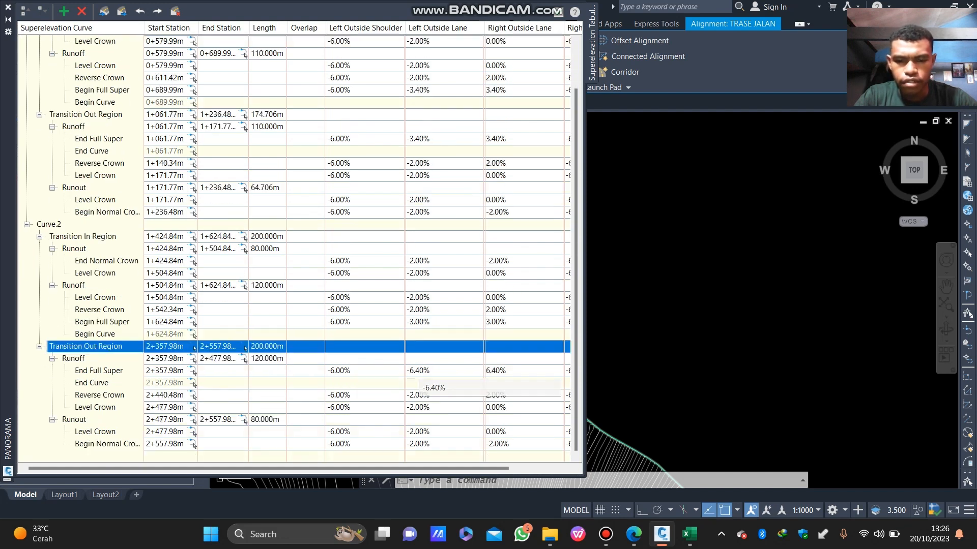
double_click(421, 371)
click(422, 372)
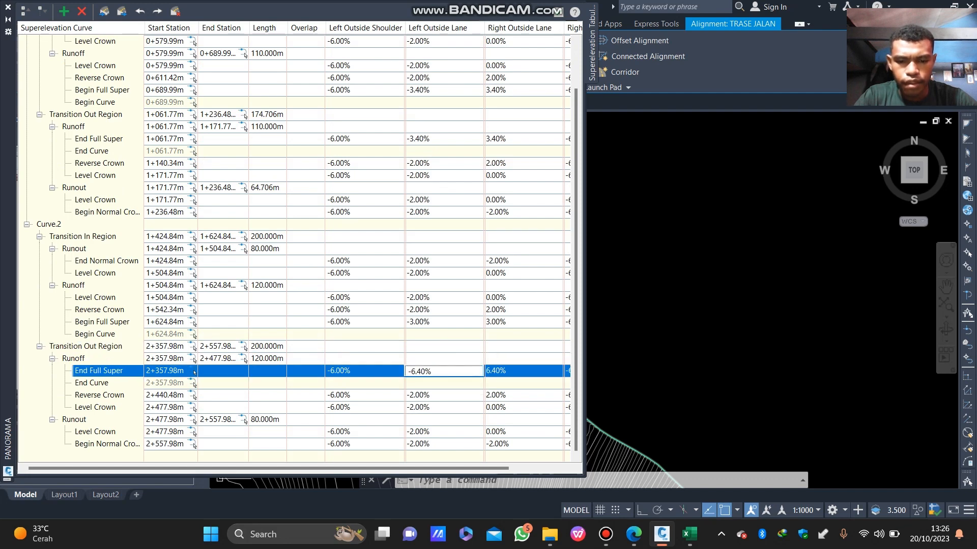
key(BackSpace)
key(BackSpace)
key(BackSpace)
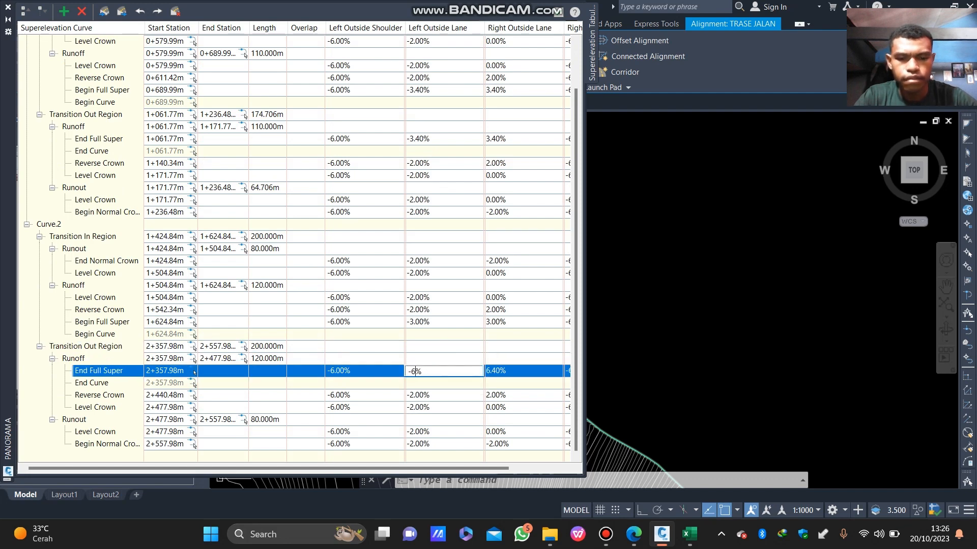
text(3)
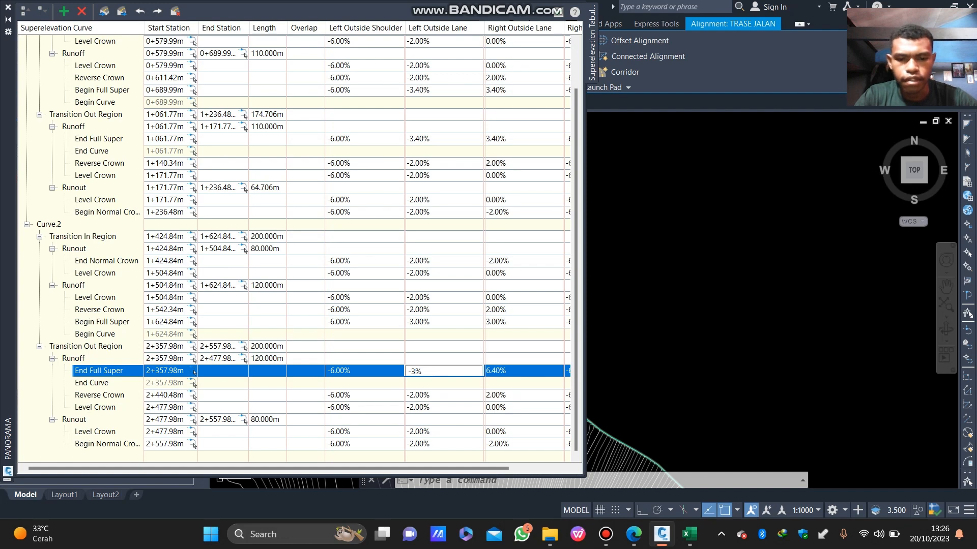
click(486, 371)
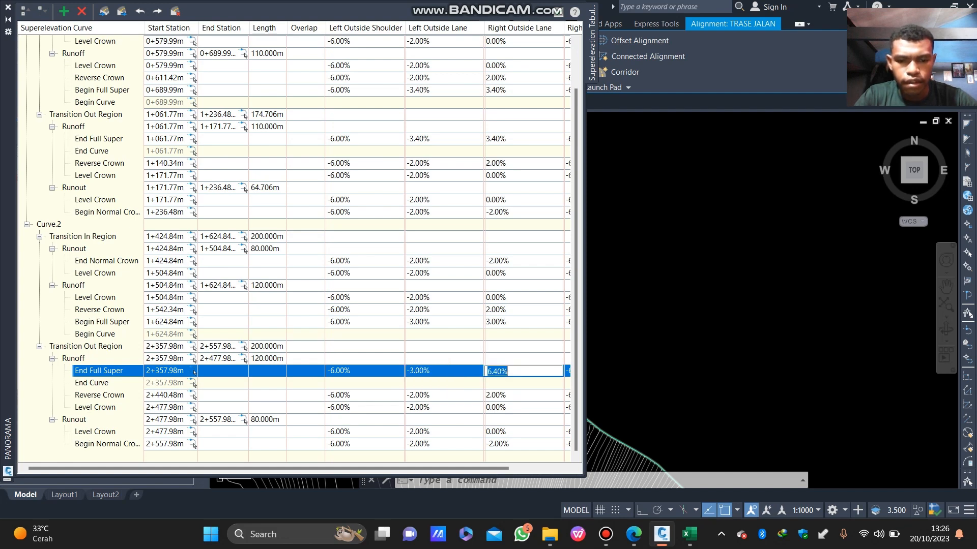
text(3)
click(195, 385)
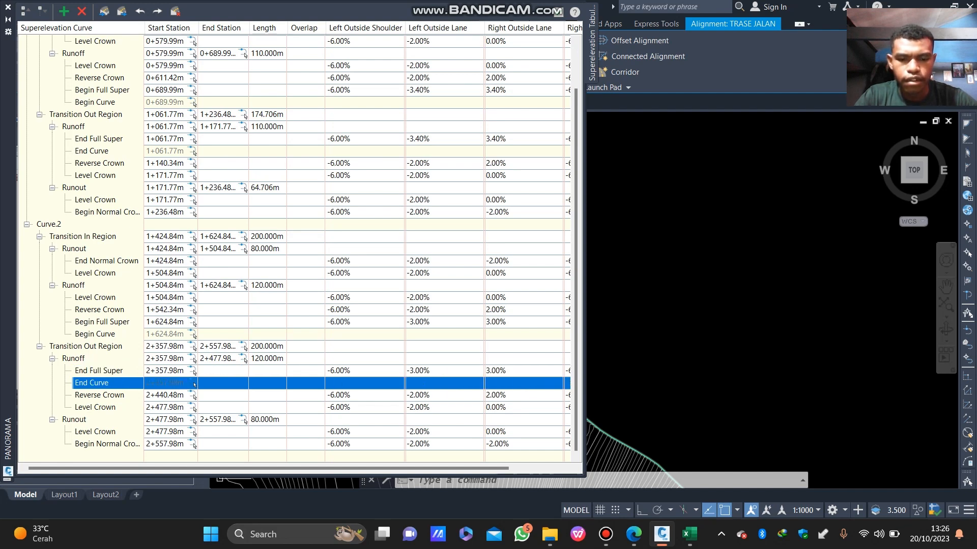
scroll(295, 249, up, 2)
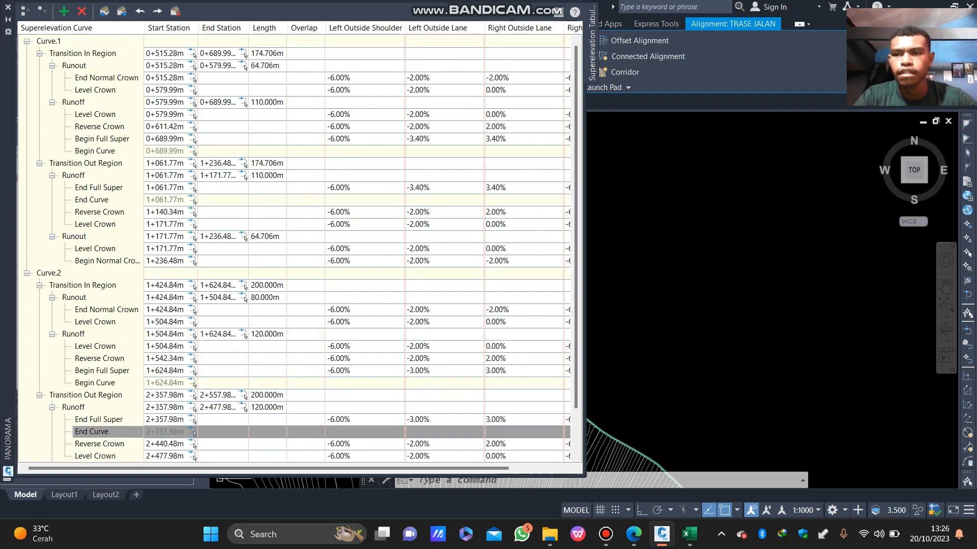
click(7, 7)
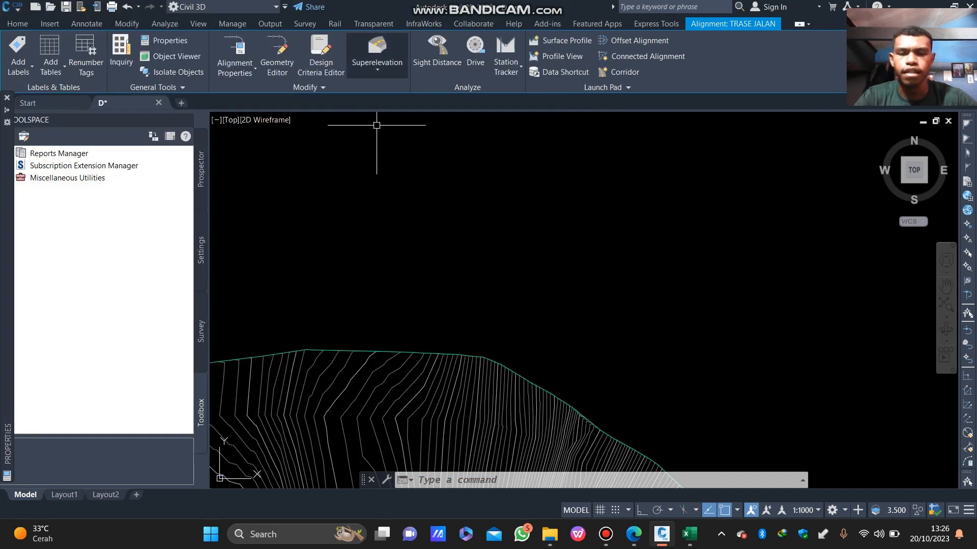
Step: Start creating a superelevation view for the alignment with both the left and right outside shoulders excluded from display
scroll(402, 252, down, 2)
click(376, 56)
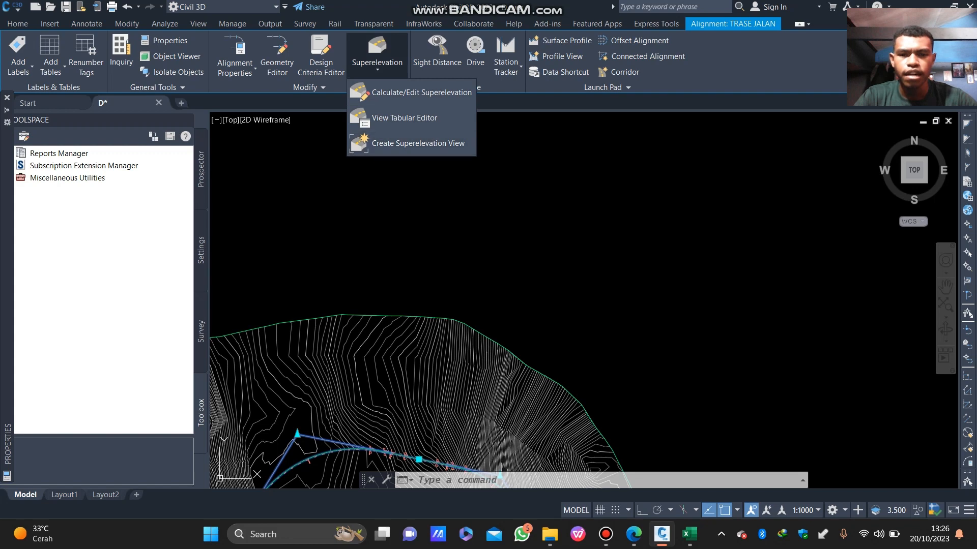
click(417, 143)
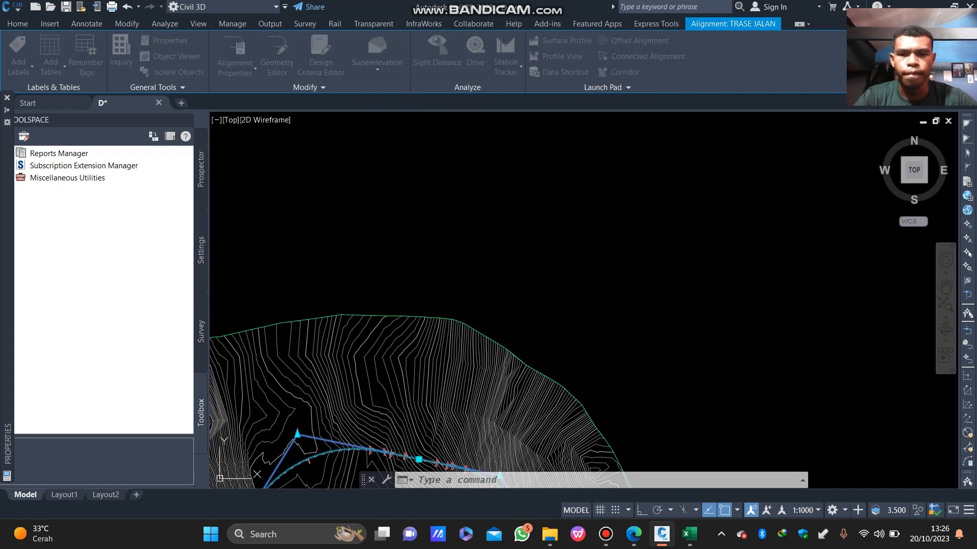
click(488, 355)
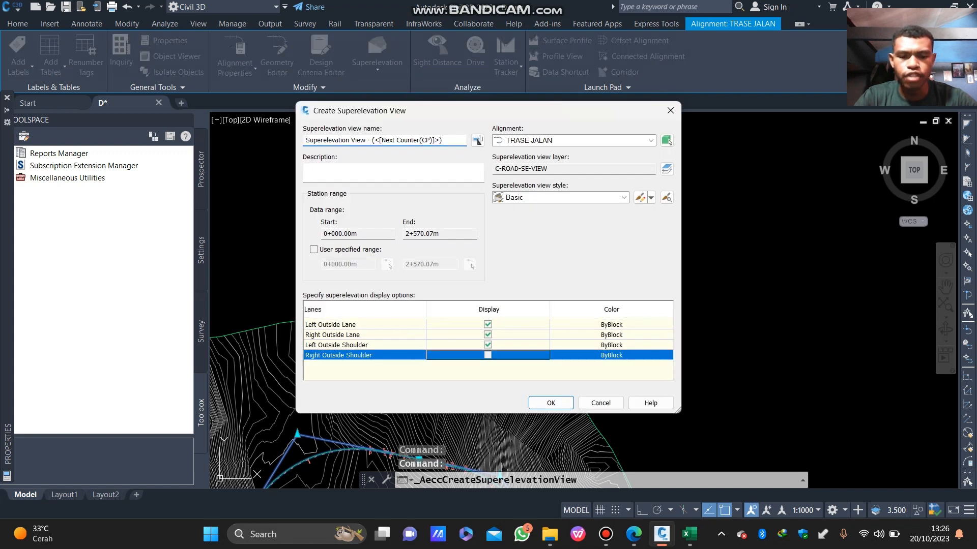
click(487, 345)
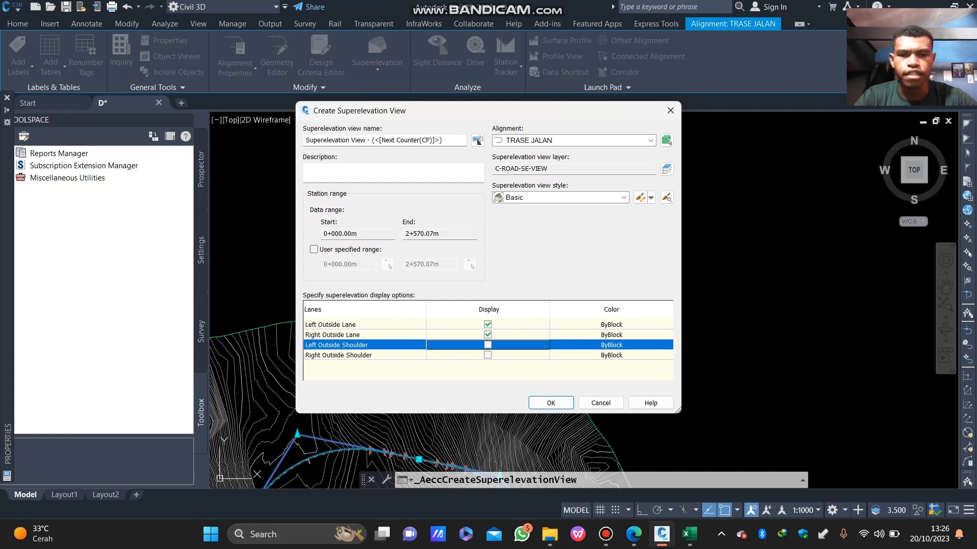
Step: Name the superelevation view SUPERELEVASI, keep TRASE JALAN as its alignment, and place it in the empty area above the surface contours
drag(448, 141, 304, 140)
text(SU)
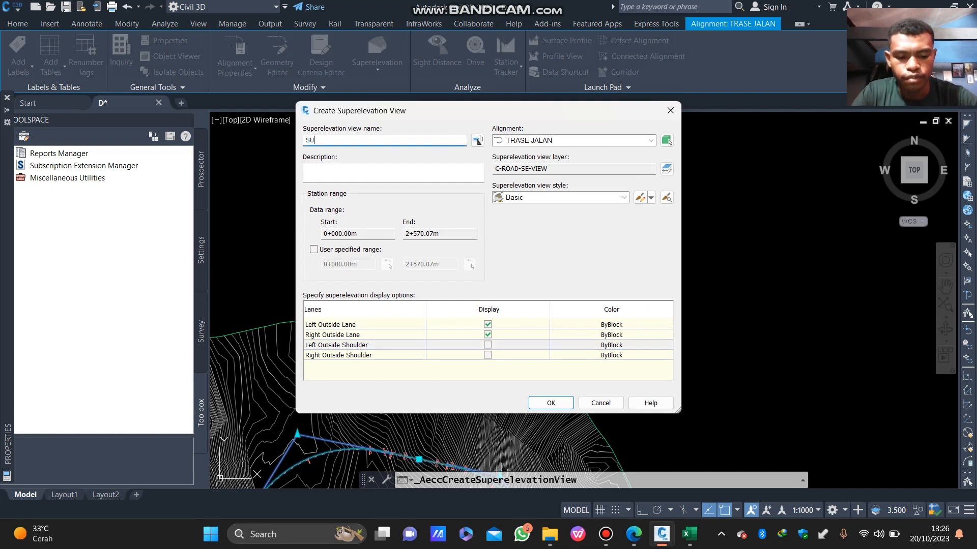
text(PERELE)
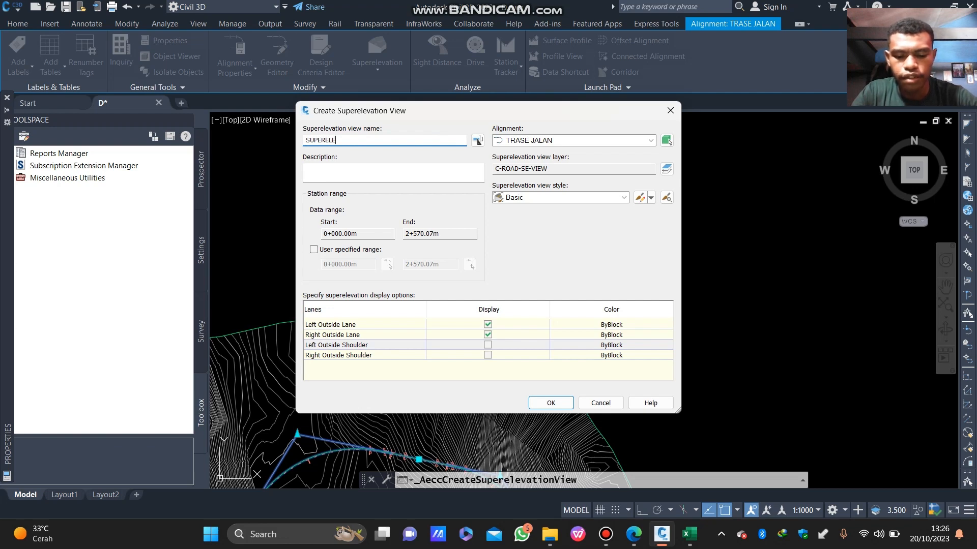
text(VASI)
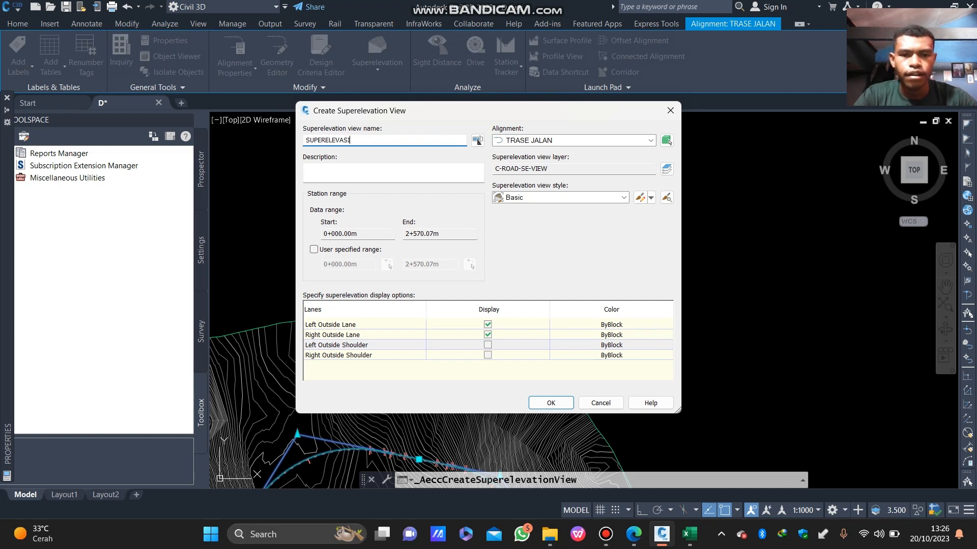
click(651, 140)
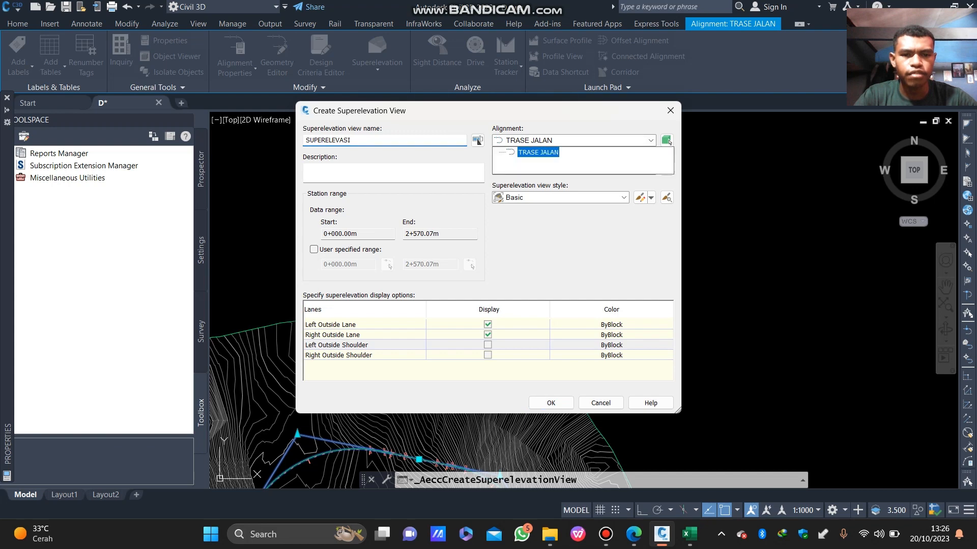
click(651, 140)
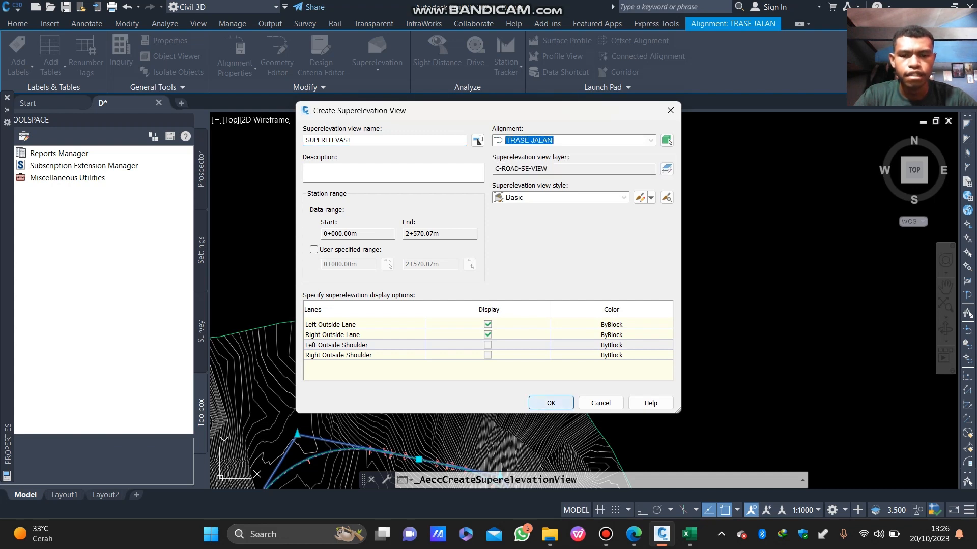
click(551, 402)
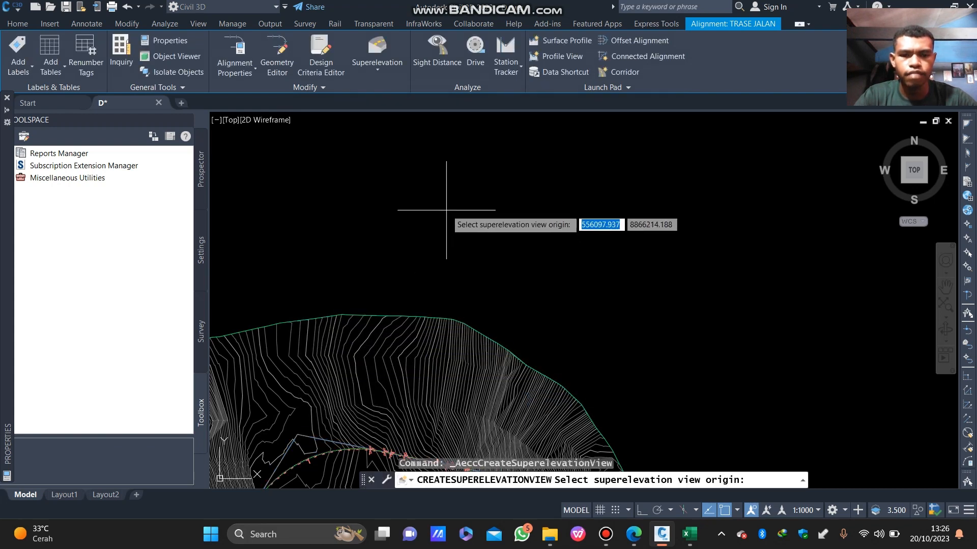
click(438, 199)
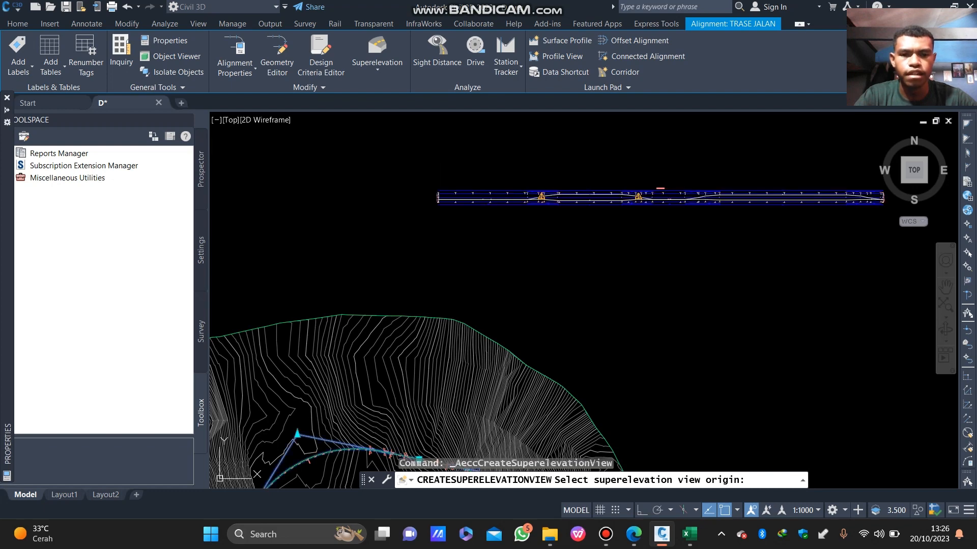
Step: Examine the warning marker and the runout and runoff stations at Curve.1's transition in the superelevation view
mouse_move(478, 224)
middle_down()
mouse_move(472, 245)
mouse_move(380, 252)
middle_up()
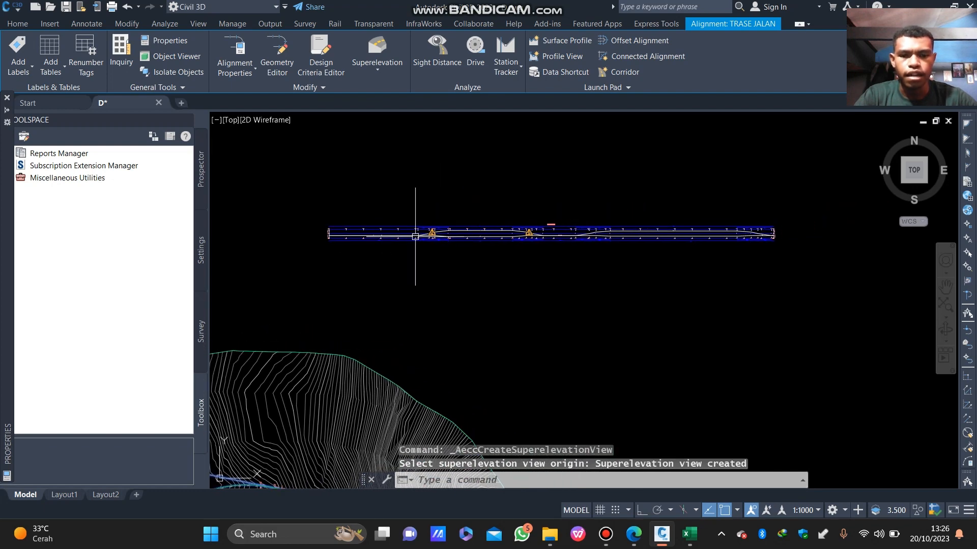
scroll(440, 233, up, 5)
scroll(442, 233, down, 2)
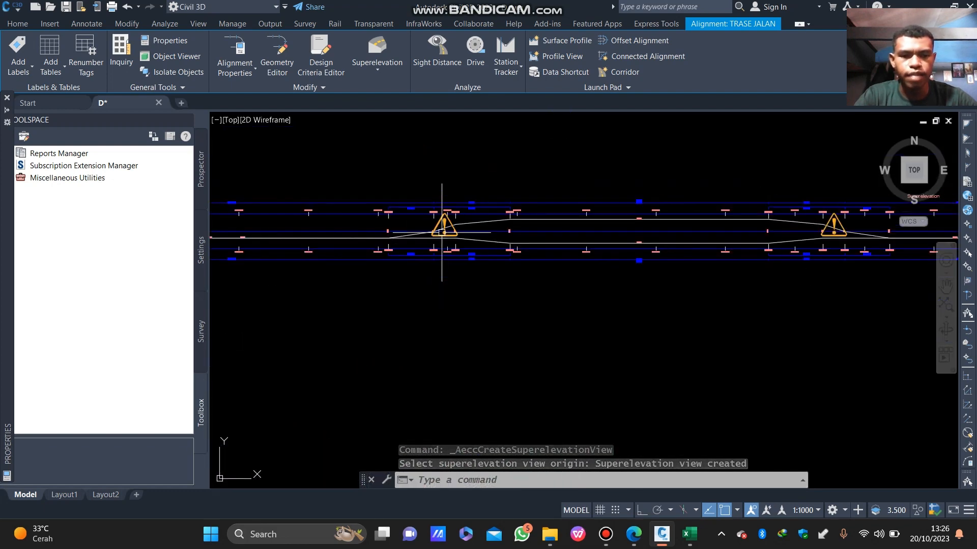
scroll(441, 233, up, 3)
mouse_move(442, 232)
scroll(441, 232, up, 2)
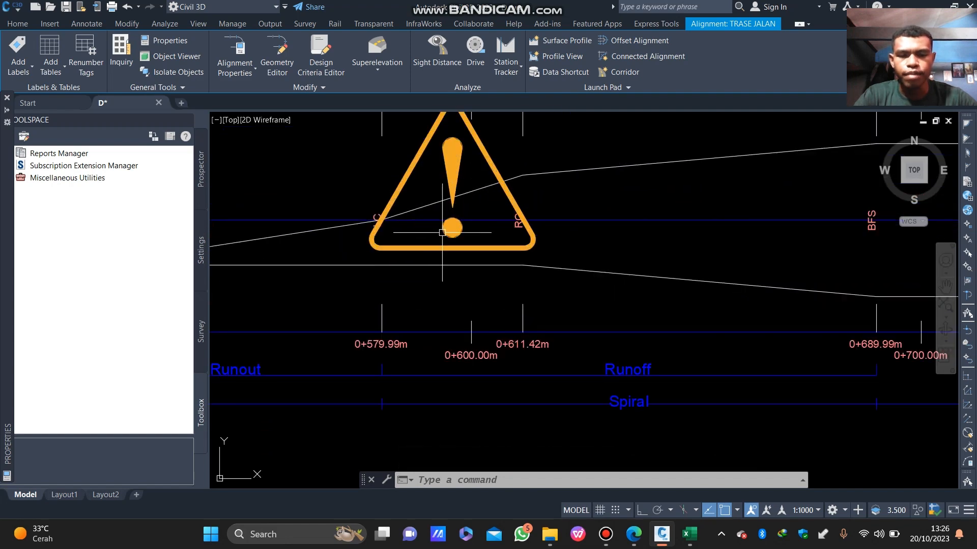
scroll(443, 232, down, 2)
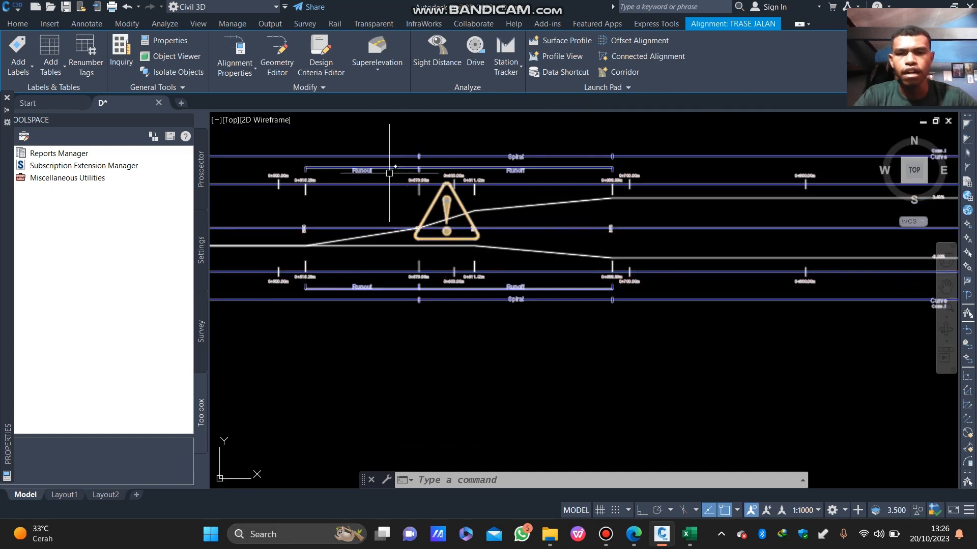
Step: Open the tabular superelevation editor for TRASE JALAN and bring the superelevation view's flagged transitions into sight beside it
click(377, 58)
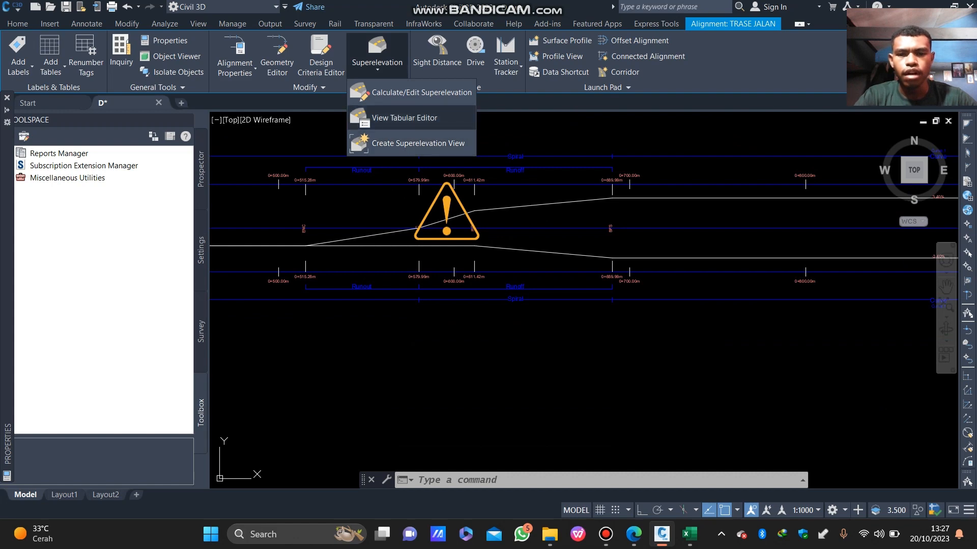
click(404, 118)
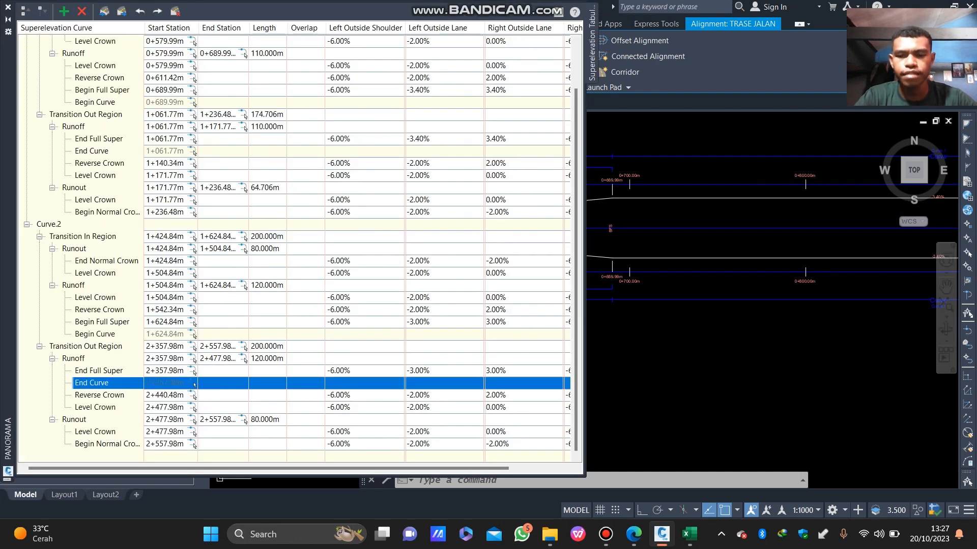
scroll(687, 333, down, 5)
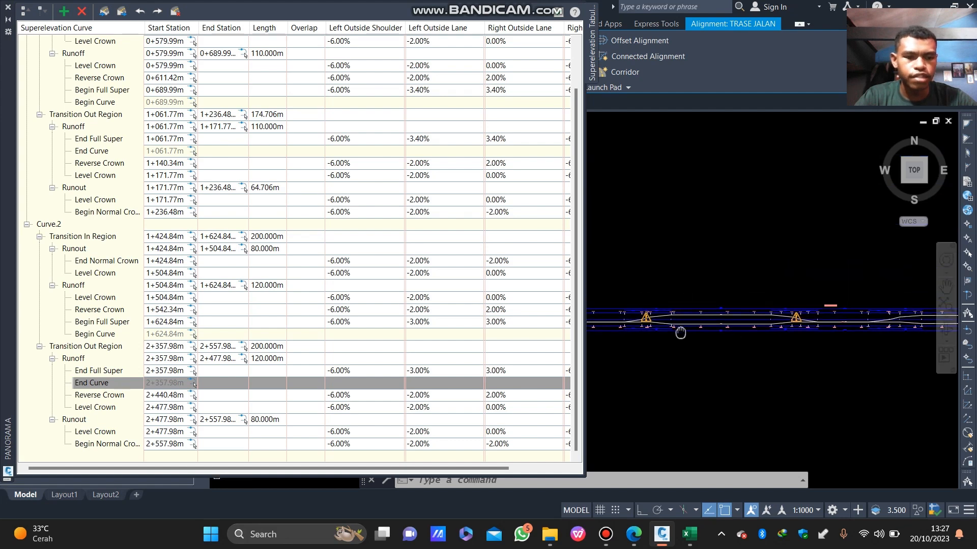
mouse_move(682, 347)
middle_down()
mouse_move(681, 262)
mouse_move(672, 277)
middle_up()
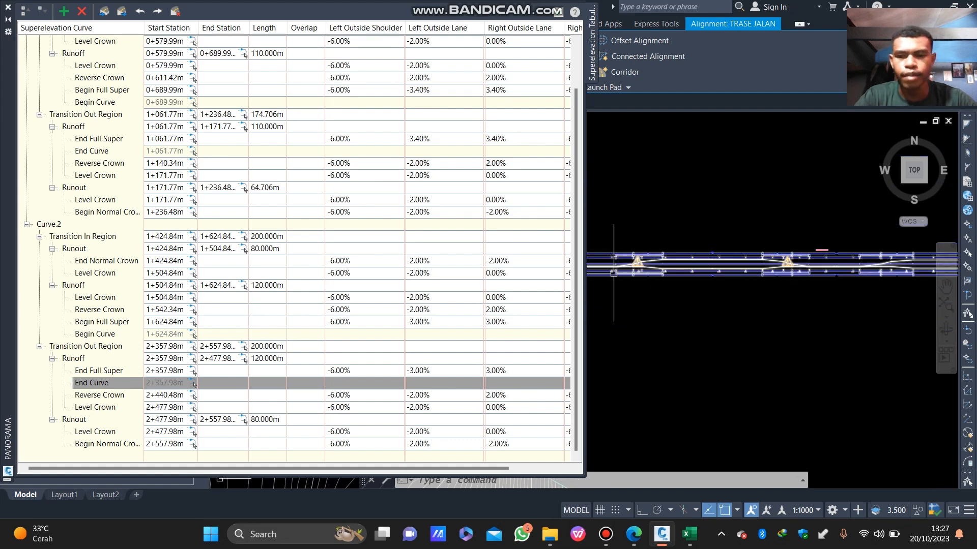
scroll(300, 248, up, 2)
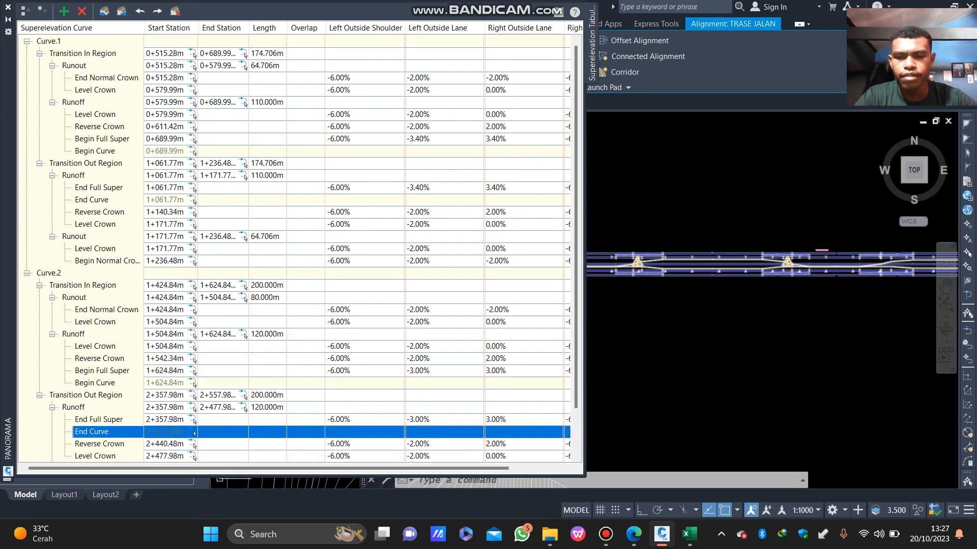
middle_drag(649, 291, 697, 288)
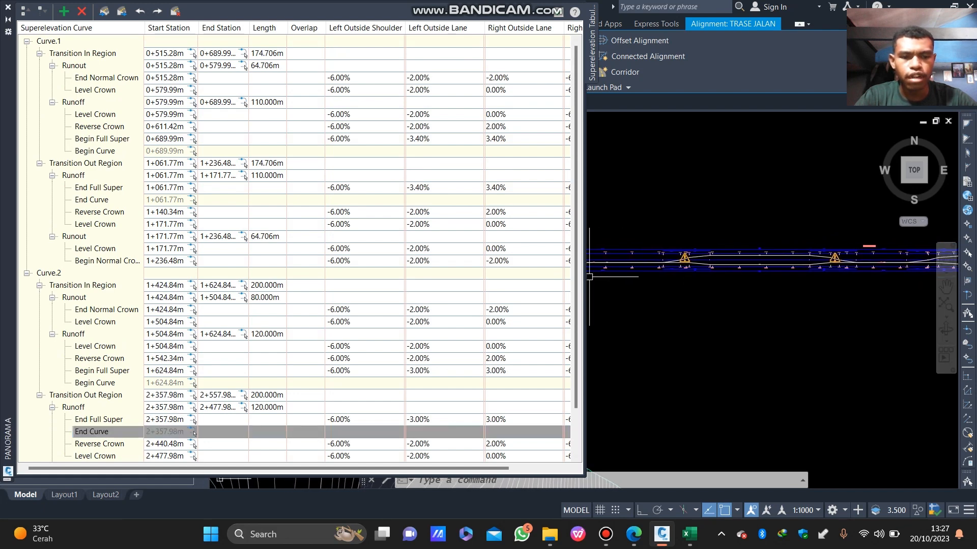
Step: Try a runout length of 70 m in Curve.1's Transition Out Region and revert the change
click(268, 238)
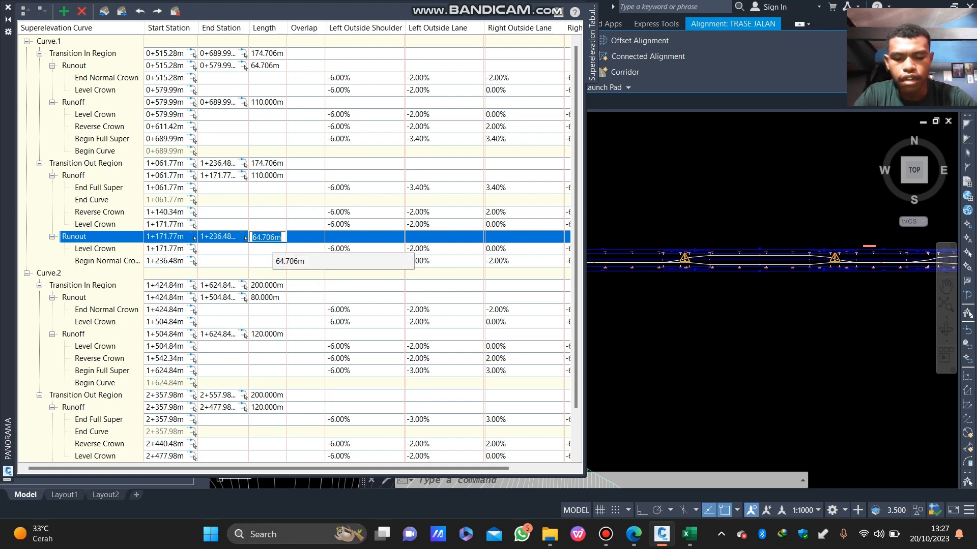
text(70)
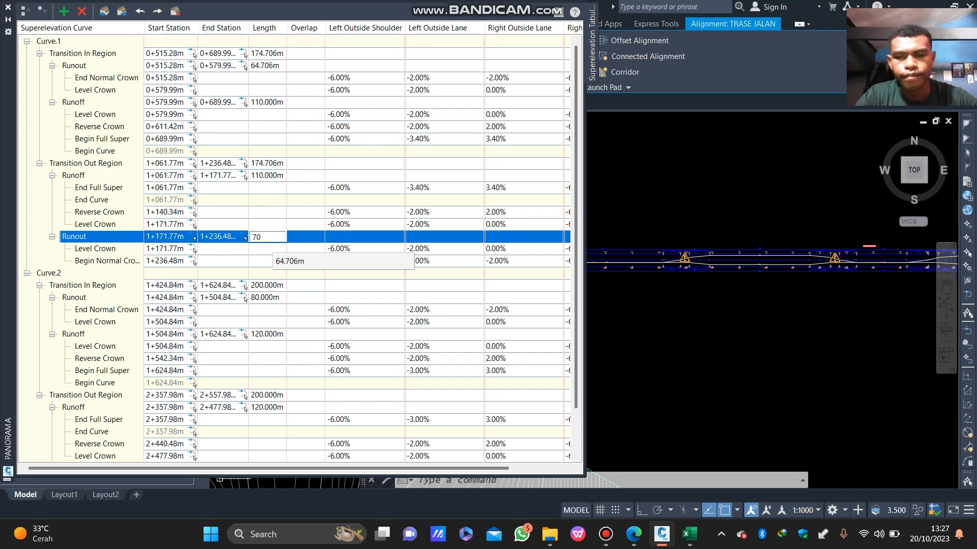
key(Return)
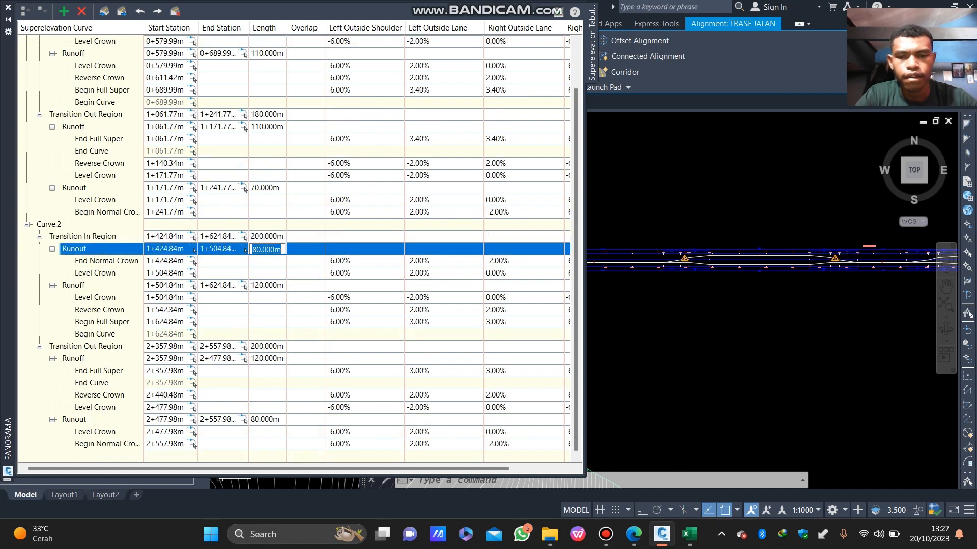
scroll(297, 254, up, 1)
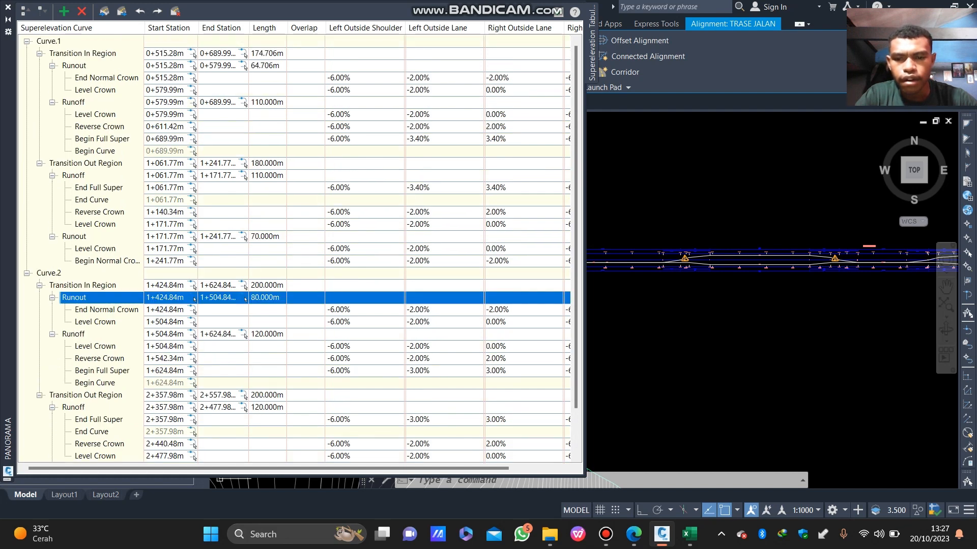
click(267, 236)
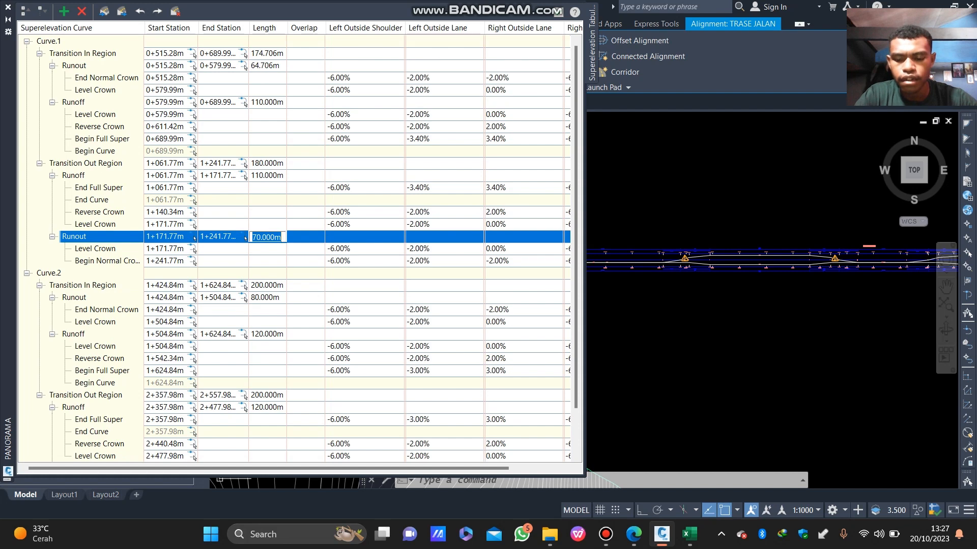
key(Return)
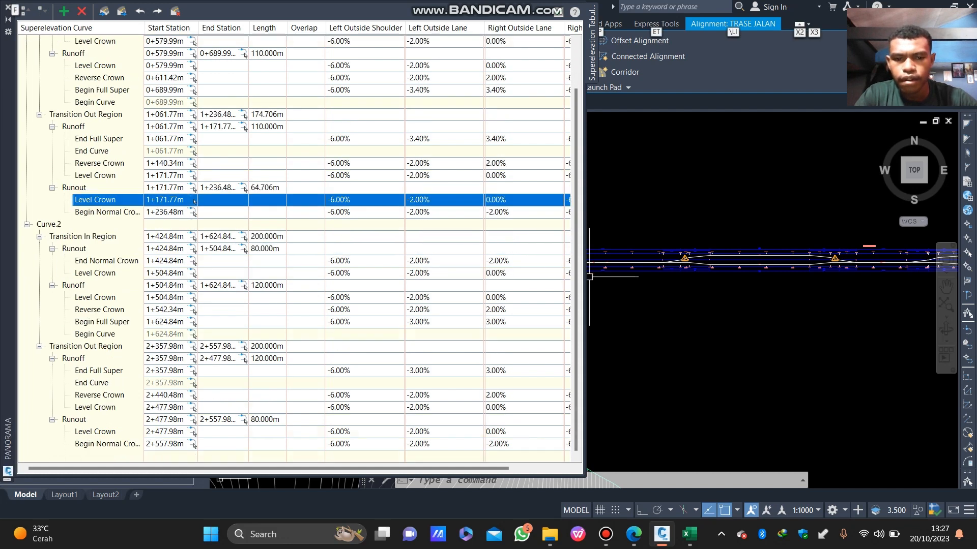
Step: Set the runoff length in Curve.1's Transition Out Region to 120 m
double_click(267, 176)
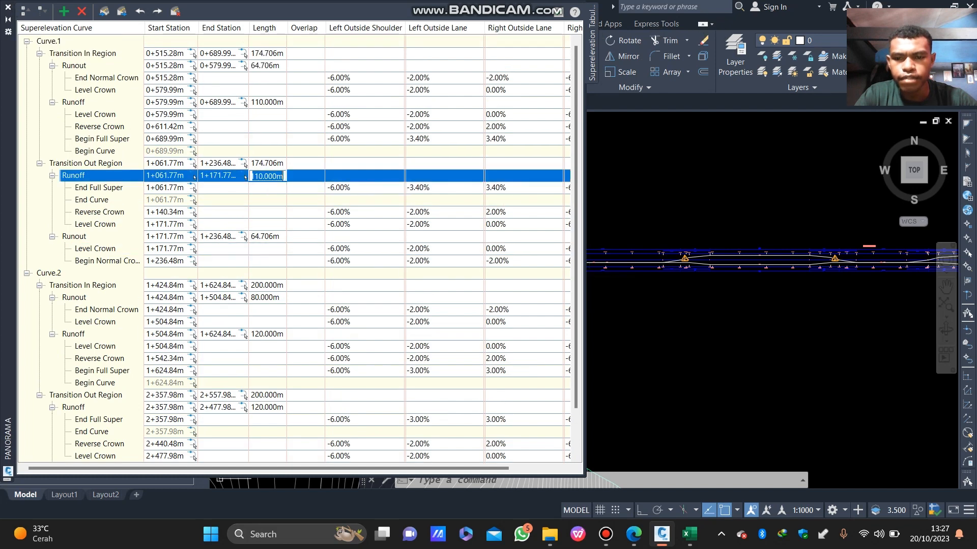
text(1)
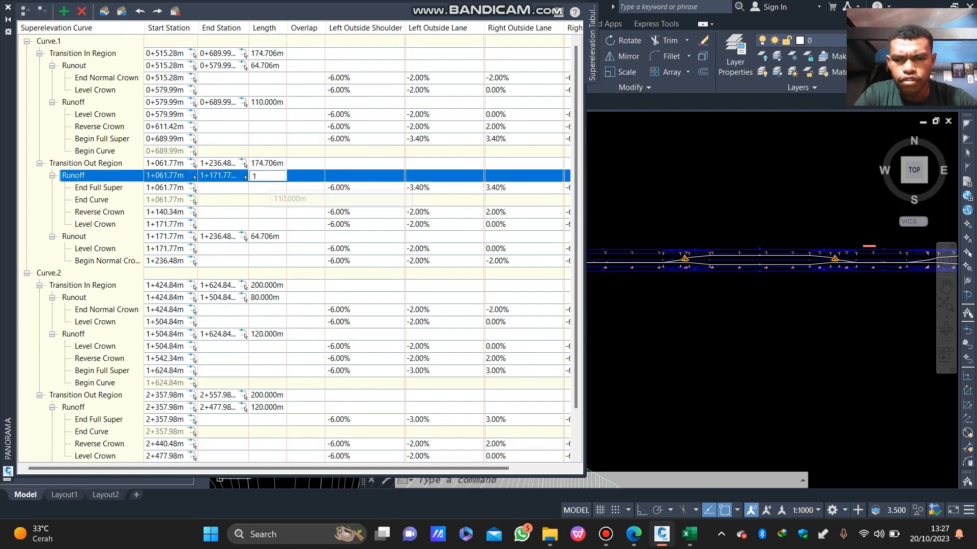
text(120)
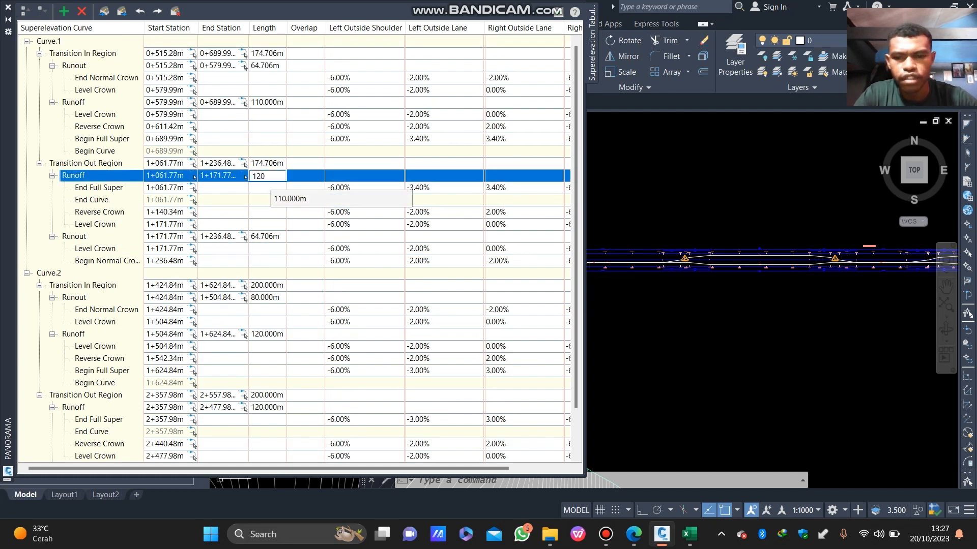
key(Return)
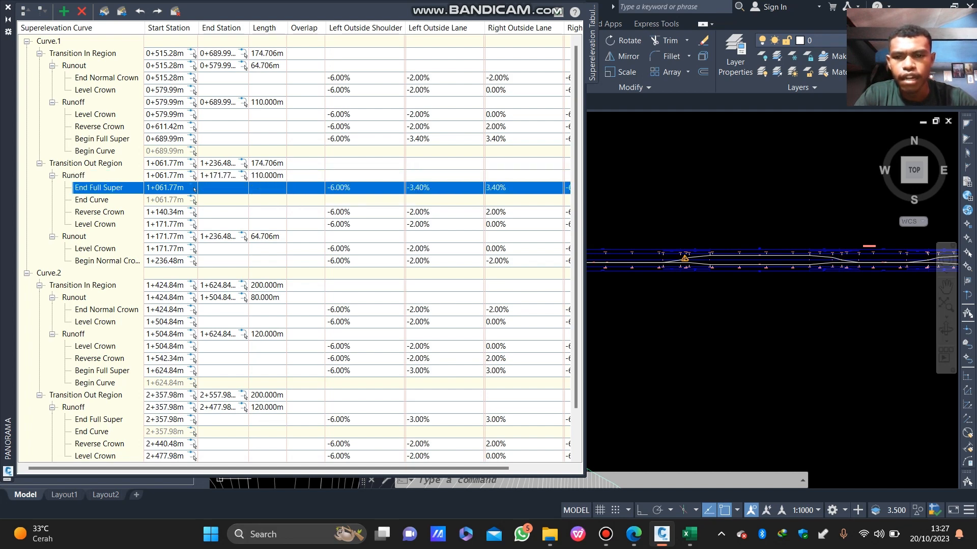
Step: Set the runoff length in Curve.1's Transition In Region to 120 m and close the superelevation table
double_click(283, 103)
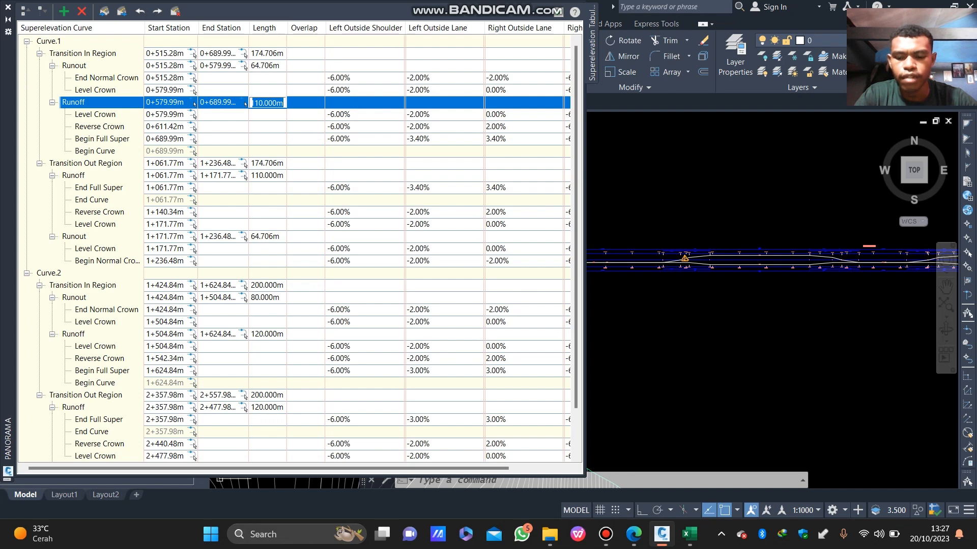
text(120)
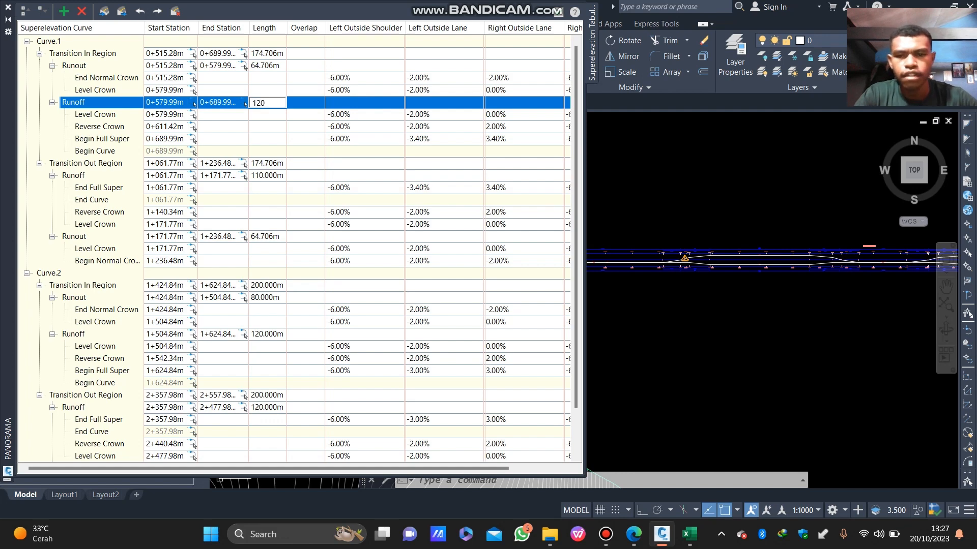
key(Return)
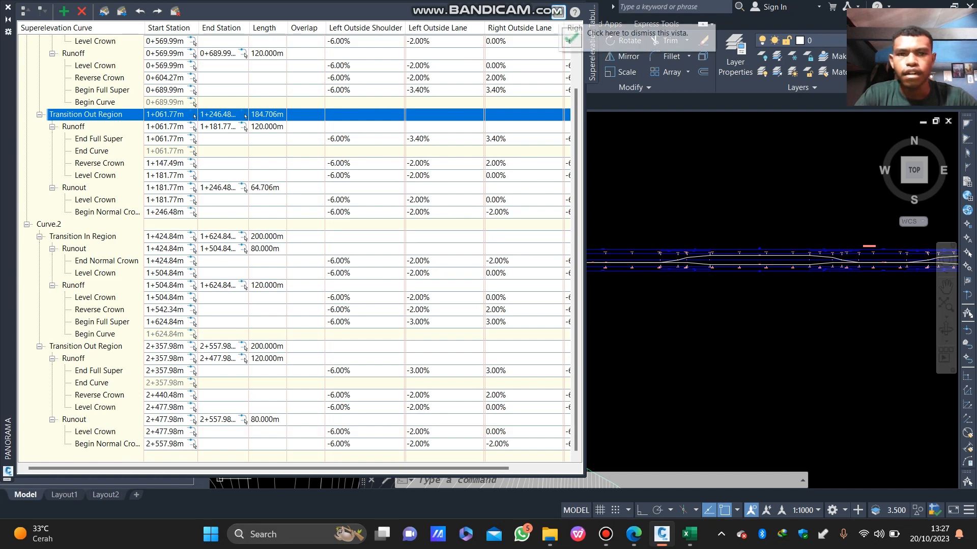
click(558, 12)
Step: Check the full length of the superelevation view for remaining warning markers at the transitions of both curves
scroll(509, 272, down, 2)
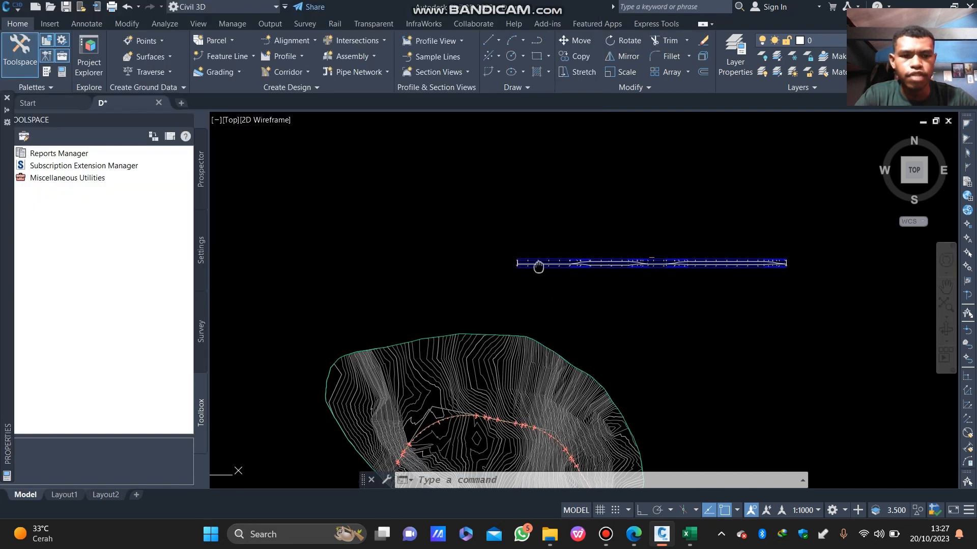
middle_drag(539, 264, 465, 250)
scroll(465, 249, up, 5)
scroll(464, 244, down, 2)
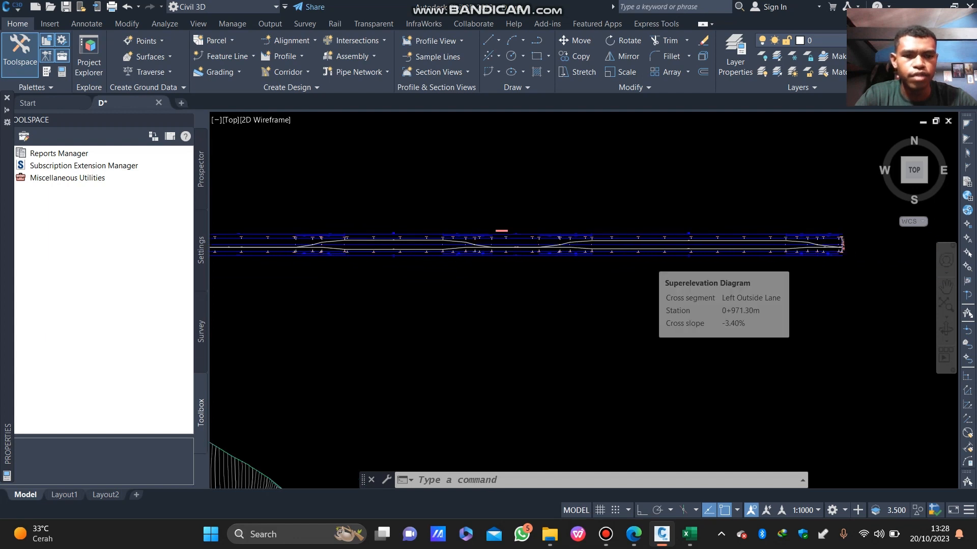
scroll(786, 244, up, 4)
scroll(786, 244, down, 4)
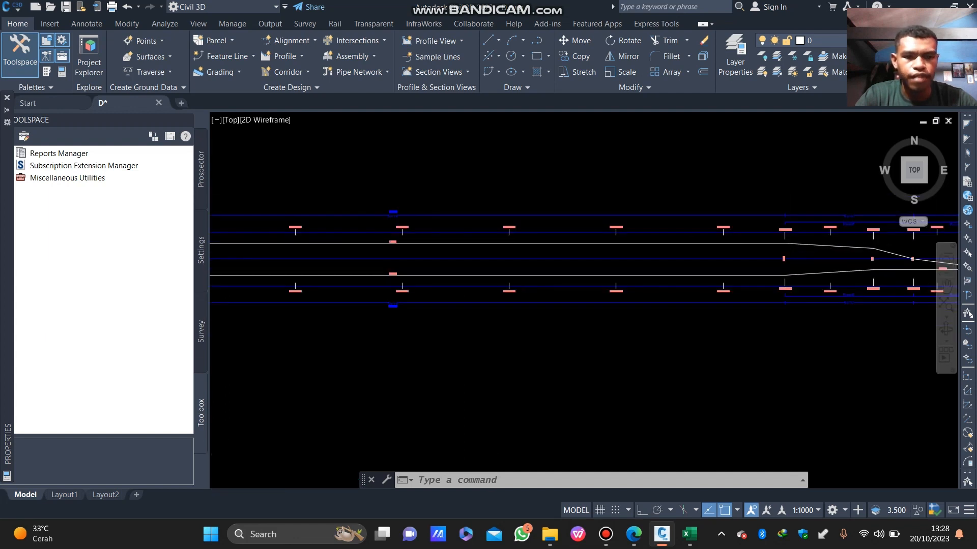
mouse_move(606, 258)
middle_down()
mouse_move(695, 264)
mouse_move(669, 257)
middle_up()
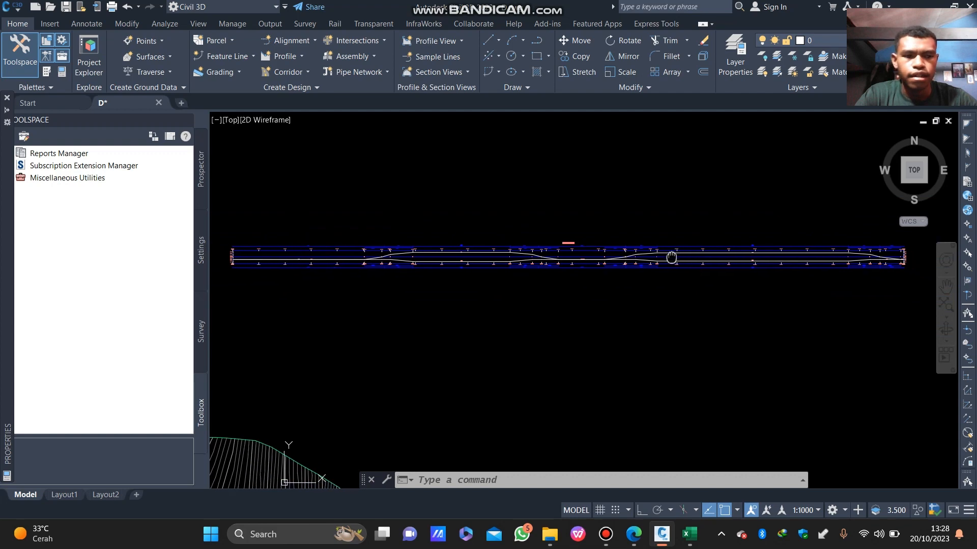
scroll(624, 269, down, 2)
scroll(623, 268, up, 2)
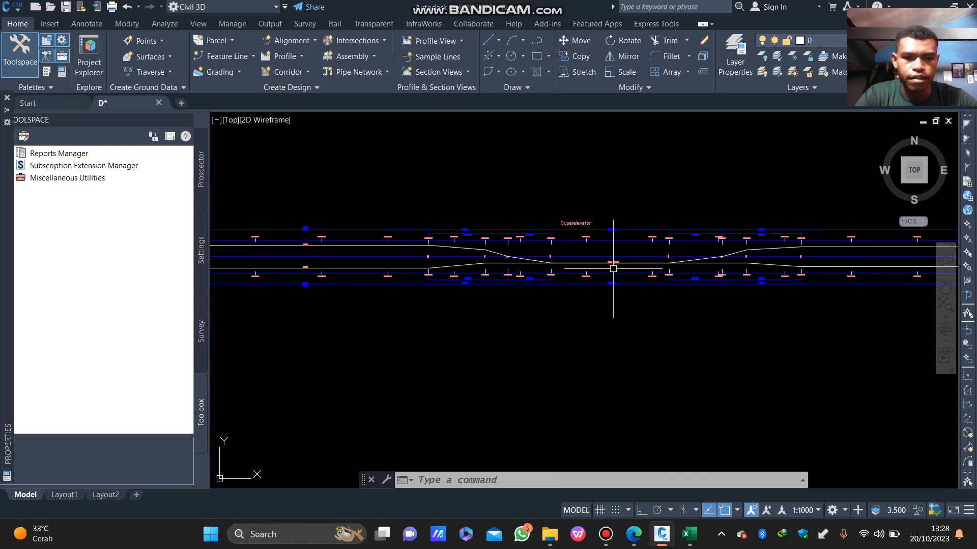
mouse_move(609, 279)
middle_down()
mouse_move(555, 229)
mouse_move(588, 253)
middle_up()
Step: Examine the runout, runoff and spiral stations at Curve.1's transition in on the superelevation view
scroll(391, 244, up, 8)
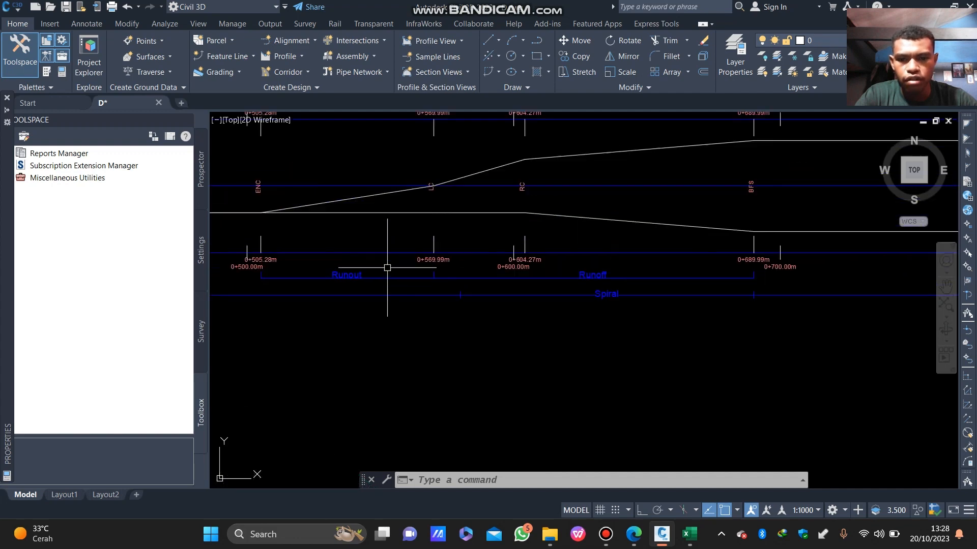
scroll(366, 269, down, 5)
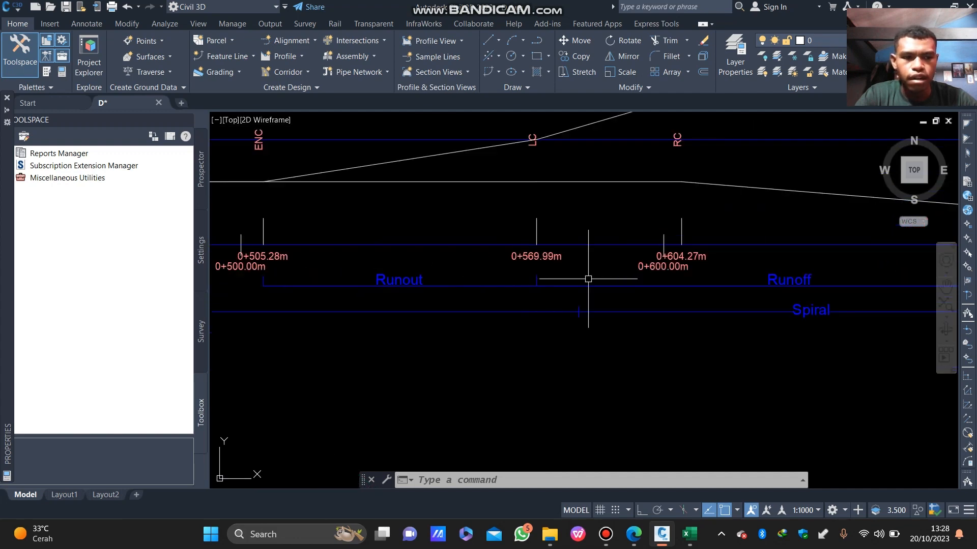
middle_drag(588, 276, 598, 277)
scroll(599, 276, down, 6)
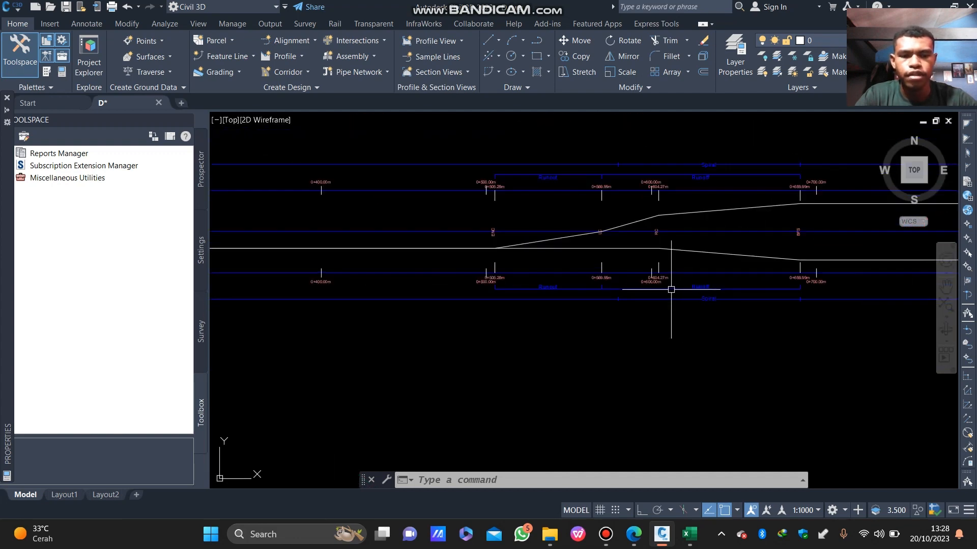
scroll(663, 256, up, 3)
scroll(621, 255, down, 7)
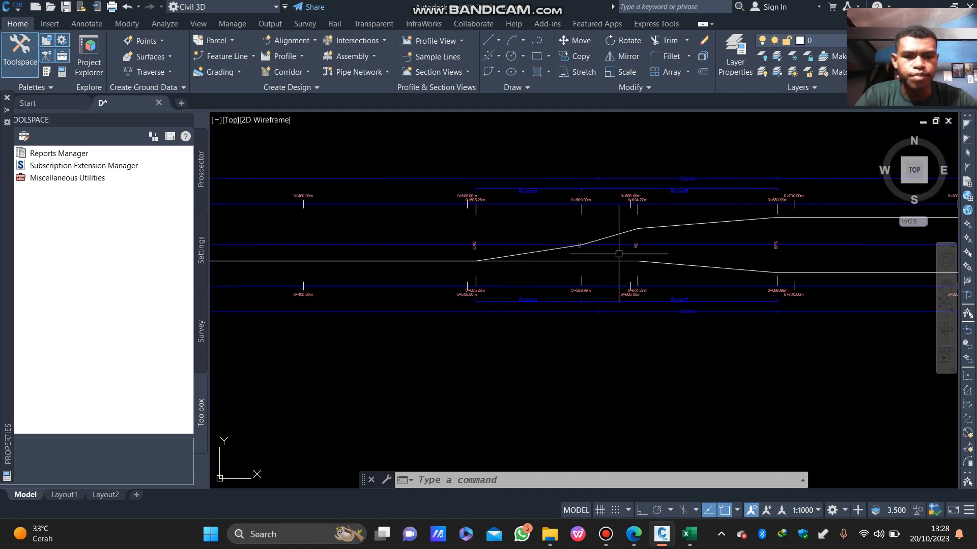
scroll(636, 267, down, 3)
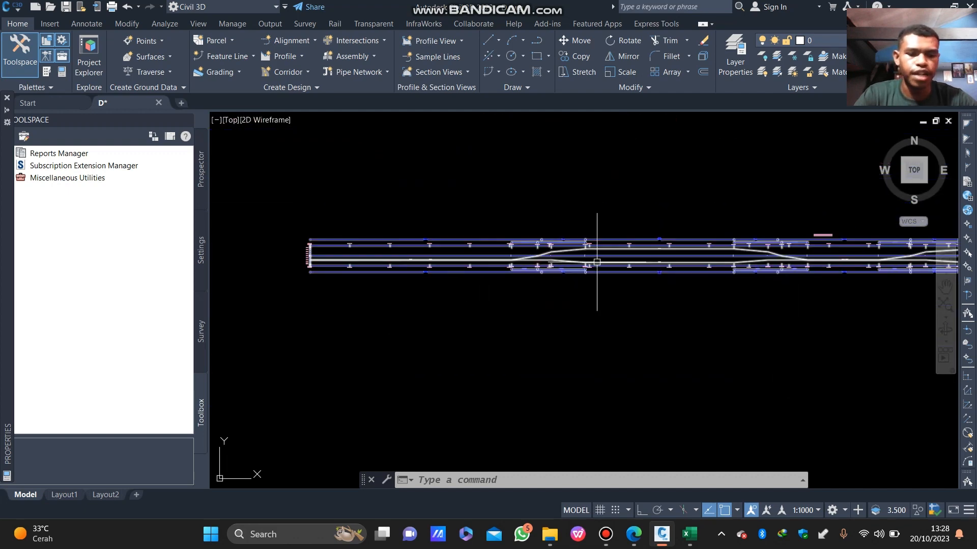
Step: Review the cross-slope labels along the TRASE JALAN alignment between the two curves and compare the whole alignment with its superelevation view
middle_drag(585, 282, 582, 161)
middle_drag(500, 352, 488, 257)
scroll(453, 331, up, 6)
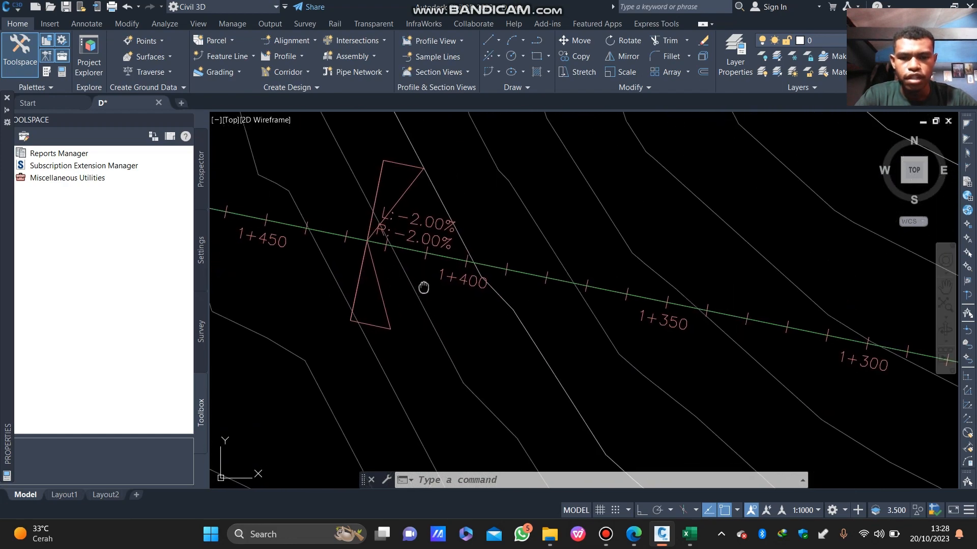
scroll(496, 274, down, 4)
middle_drag(489, 274, 620, 283)
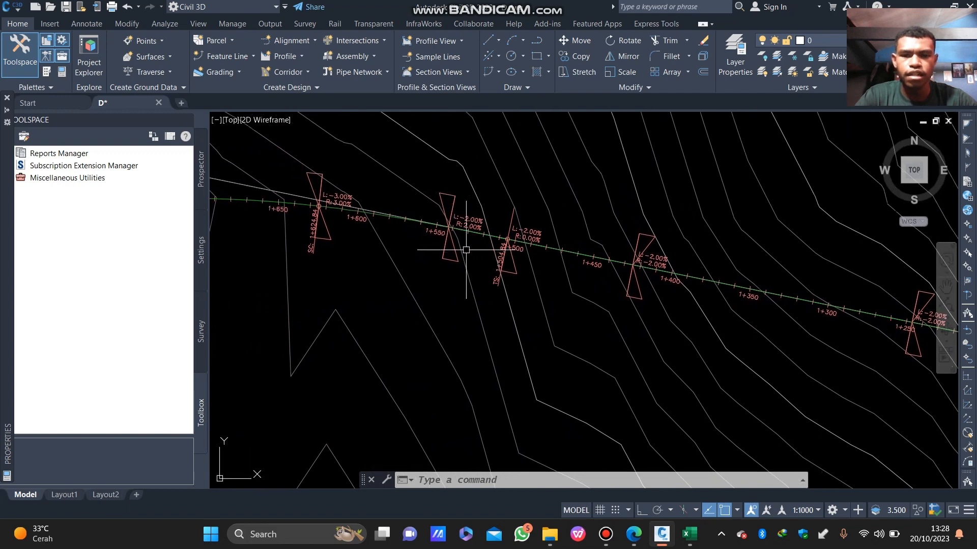
scroll(465, 246, down, 4)
mouse_move(337, 243)
middle_down()
mouse_move(475, 224)
mouse_move(438, 239)
mouse_move(458, 186)
mouse_move(296, 320)
middle_up()
scroll(382, 248, down, 6)
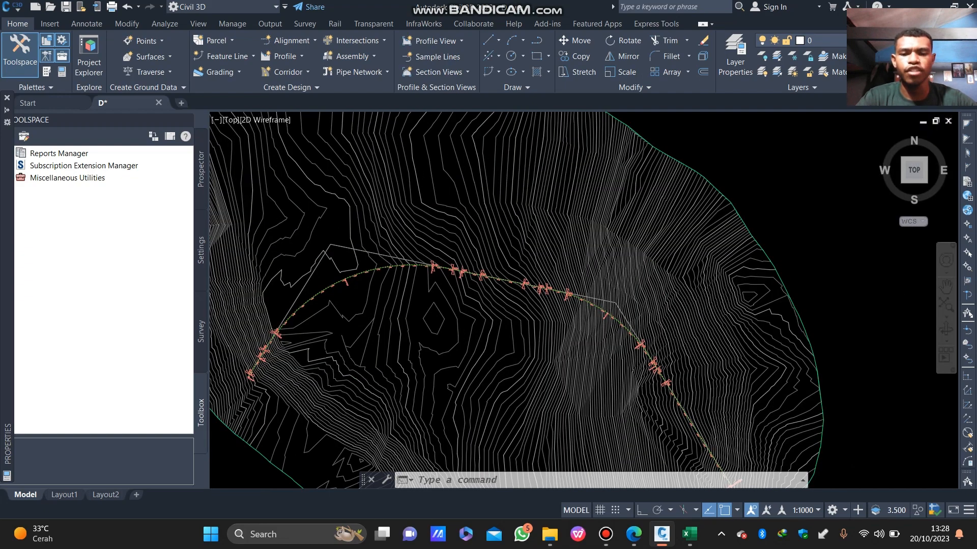
scroll(343, 484, down, 2)
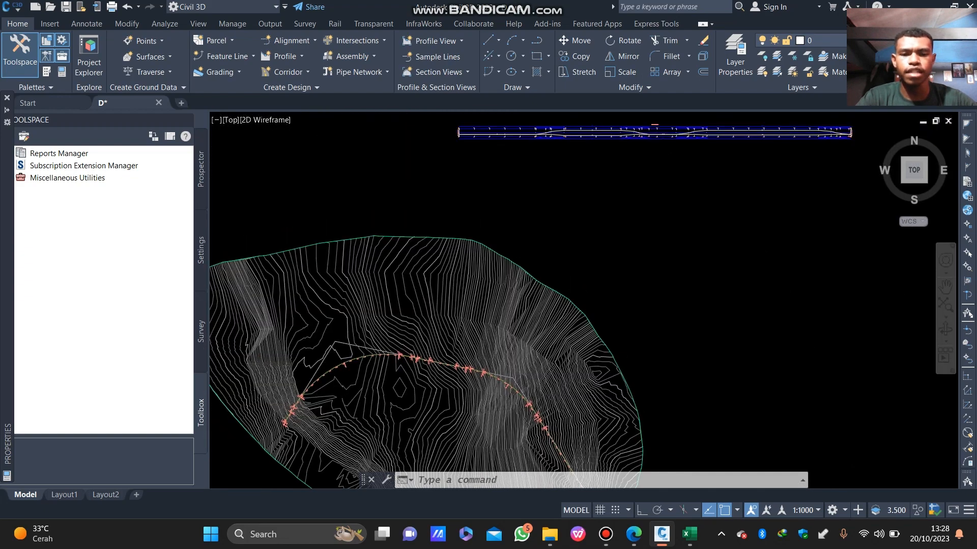
middle_drag(356, 356, 352, 422)
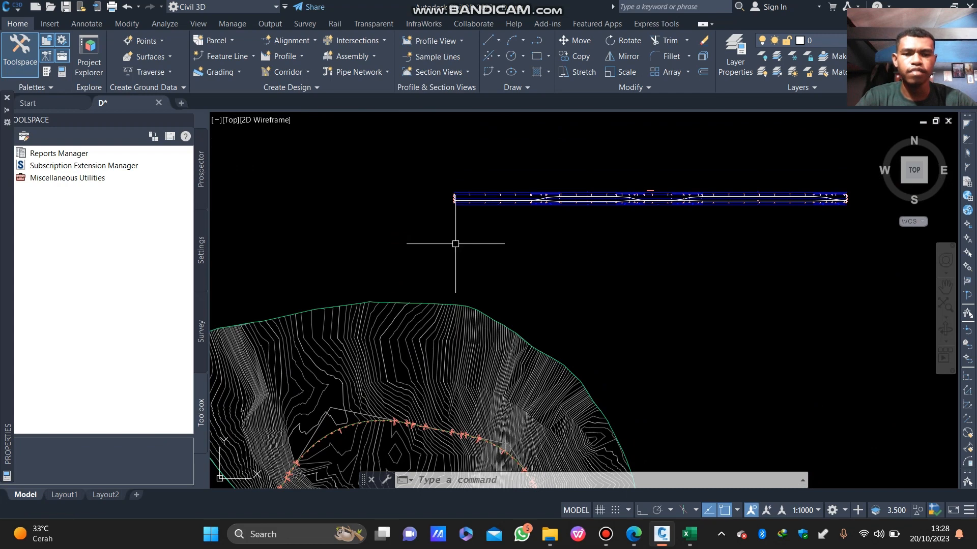
scroll(456, 243, down, 2)
middle_drag(481, 240, 458, 242)
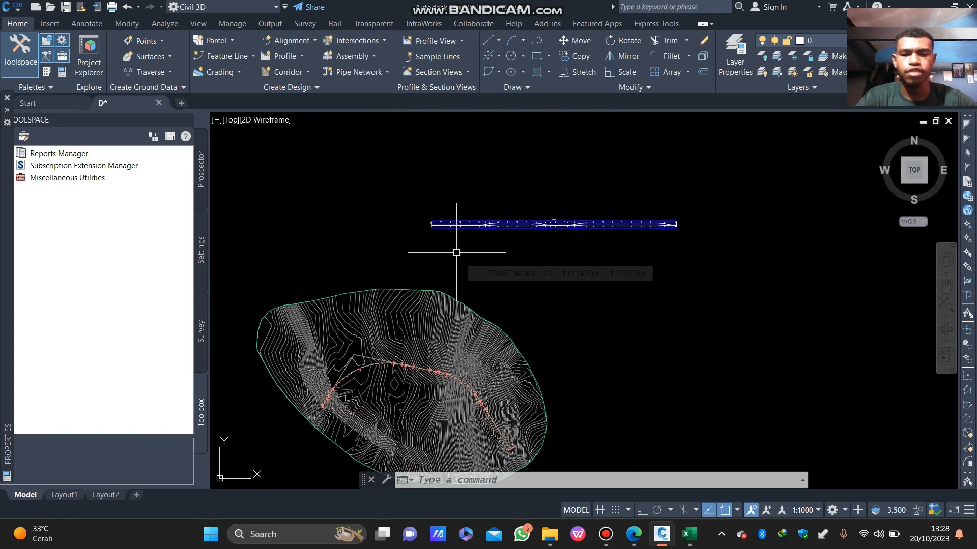